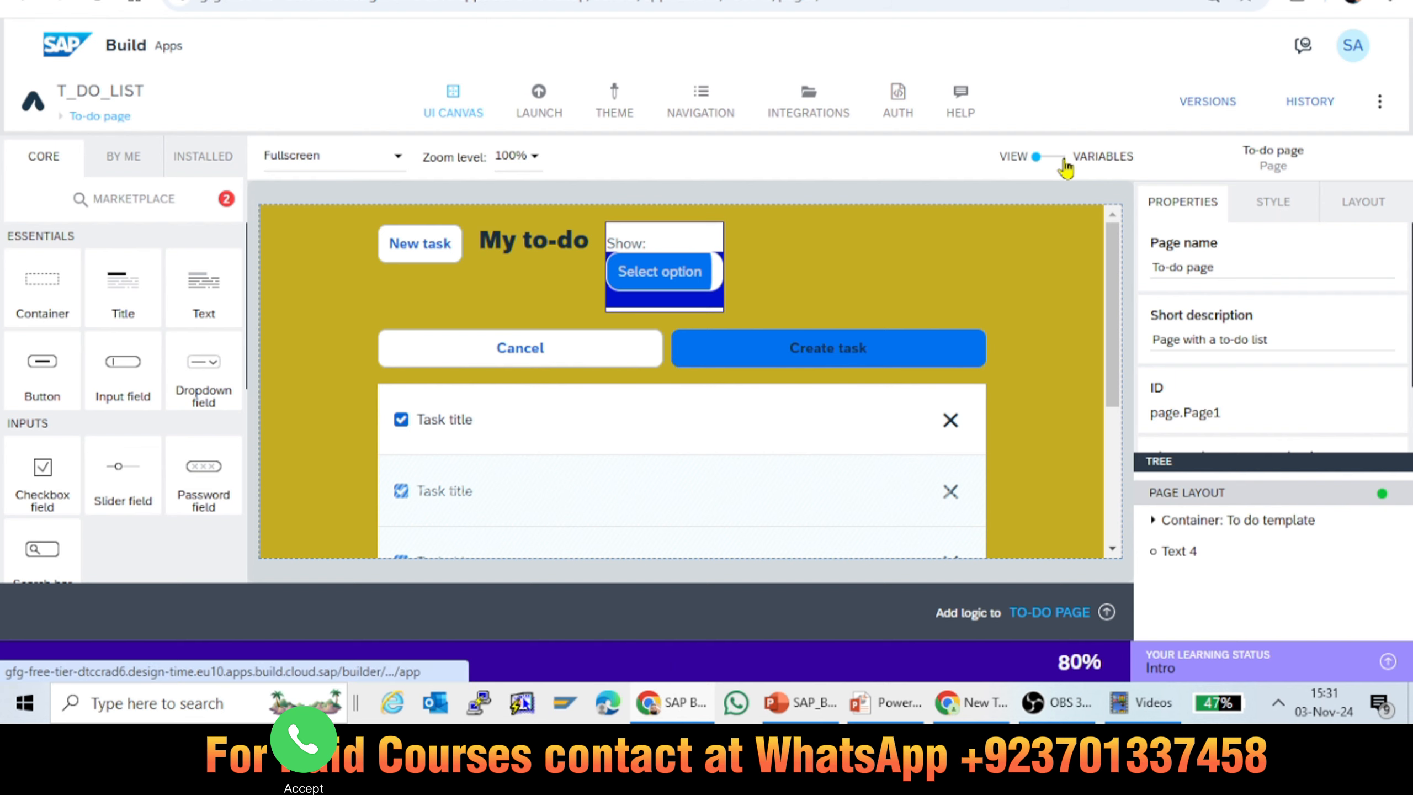
Step: Switch the To-do page from its view to its variables and read the description of app variables
click(1064, 158)
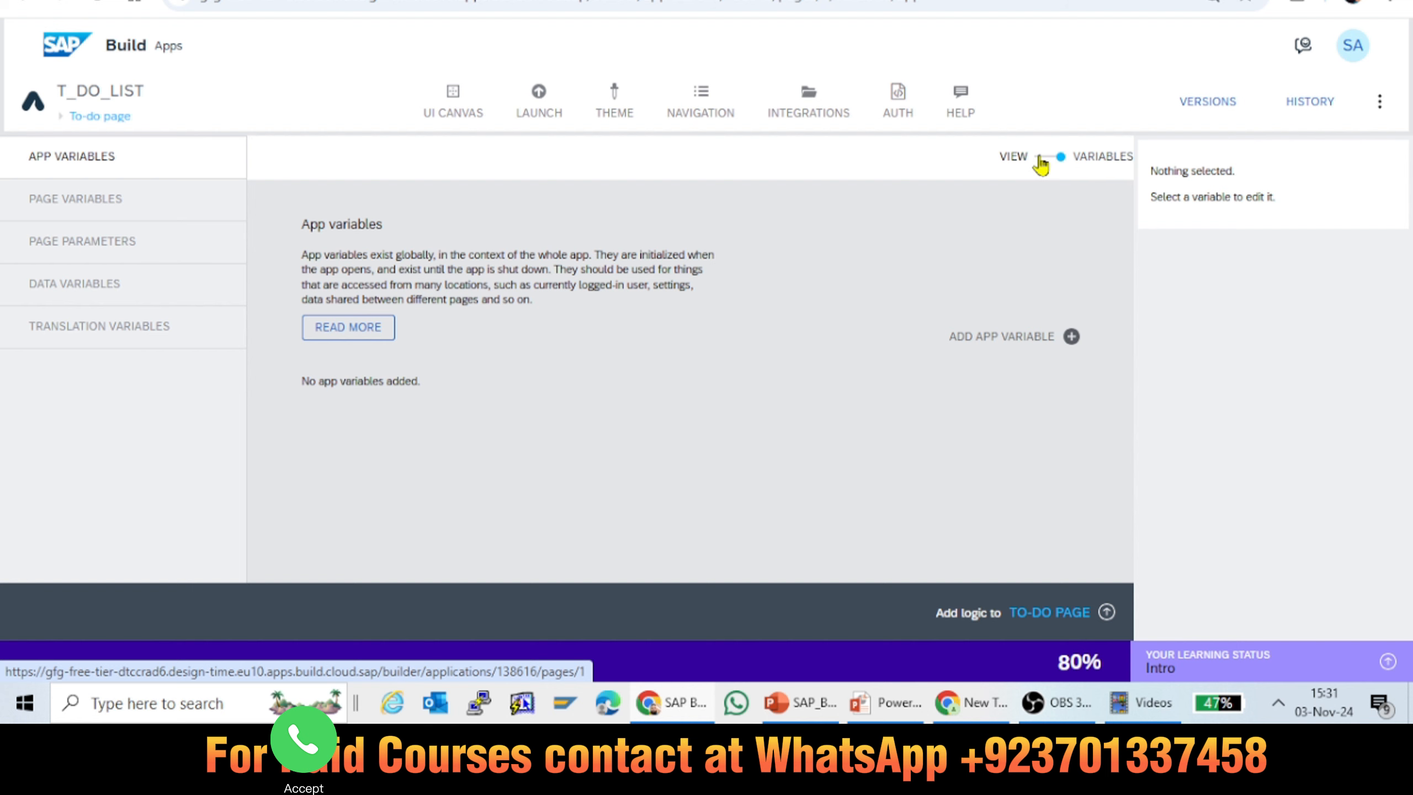
click(1041, 162)
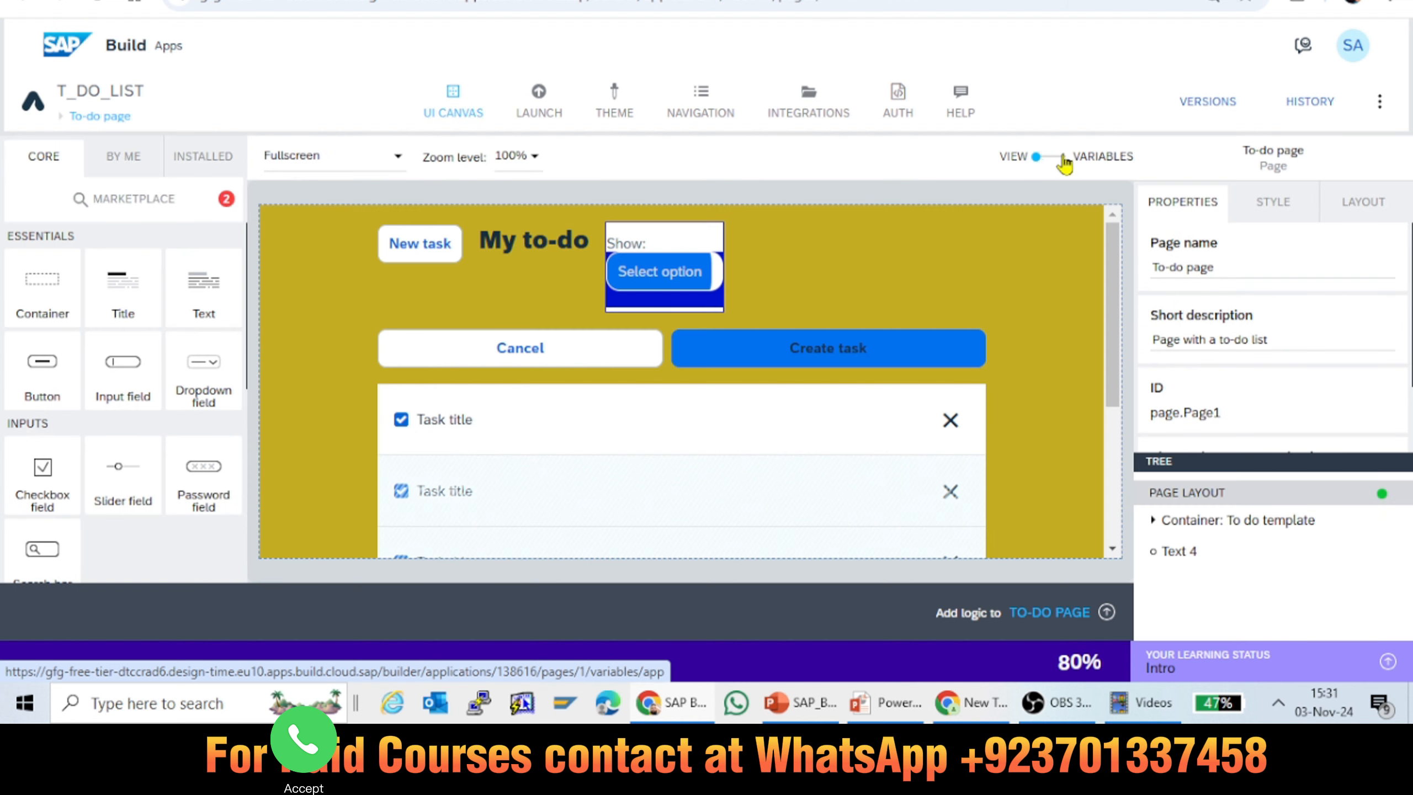
click(1069, 162)
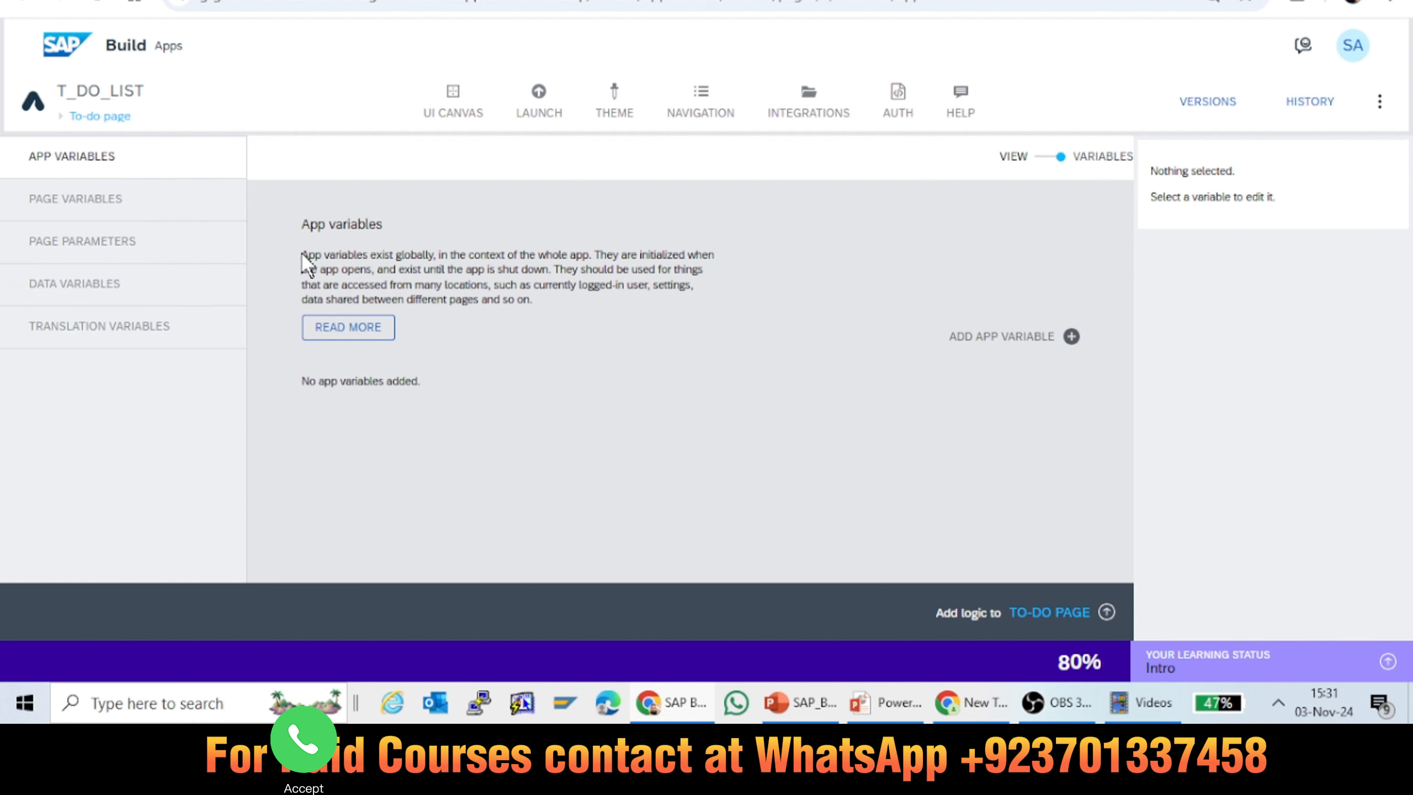
drag(305, 255, 549, 300)
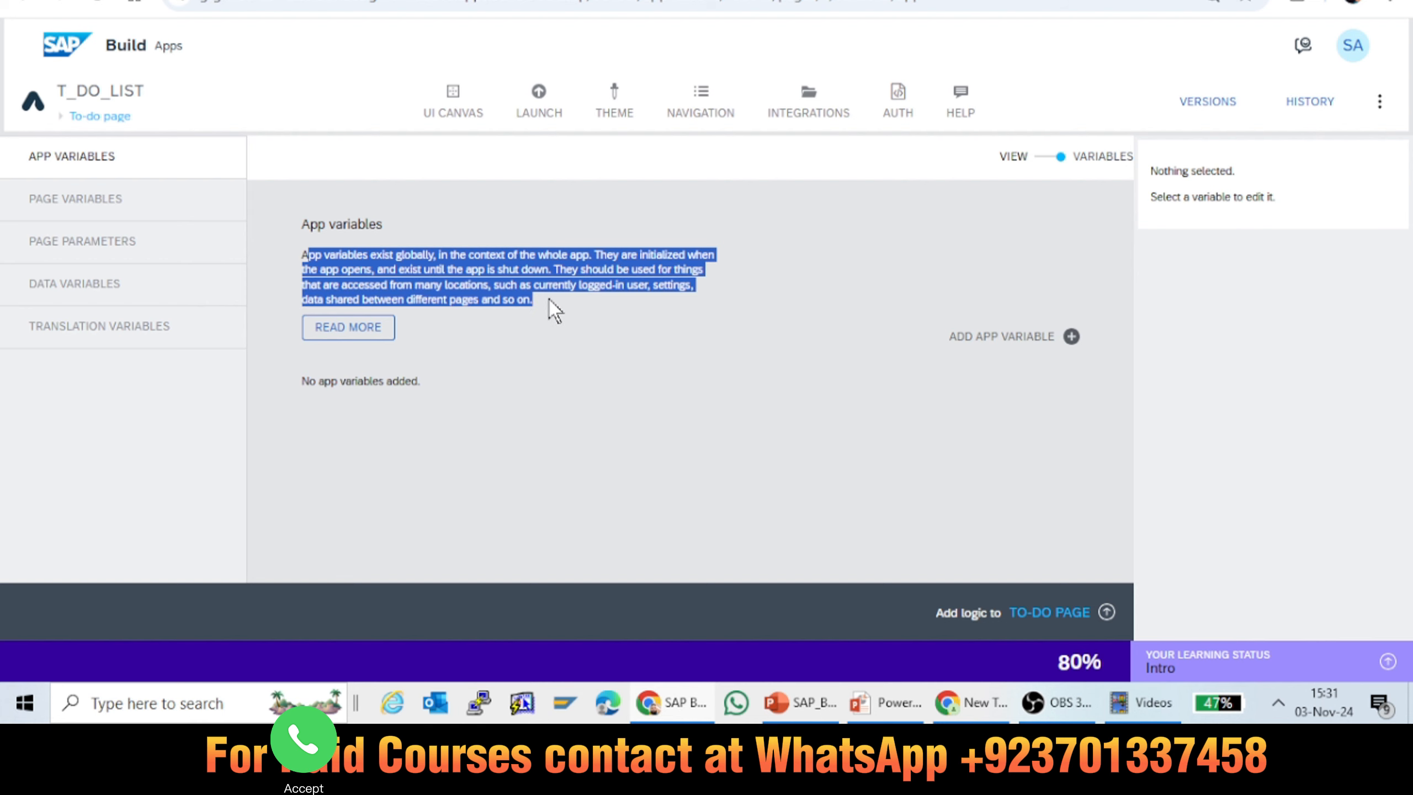
click(506, 268)
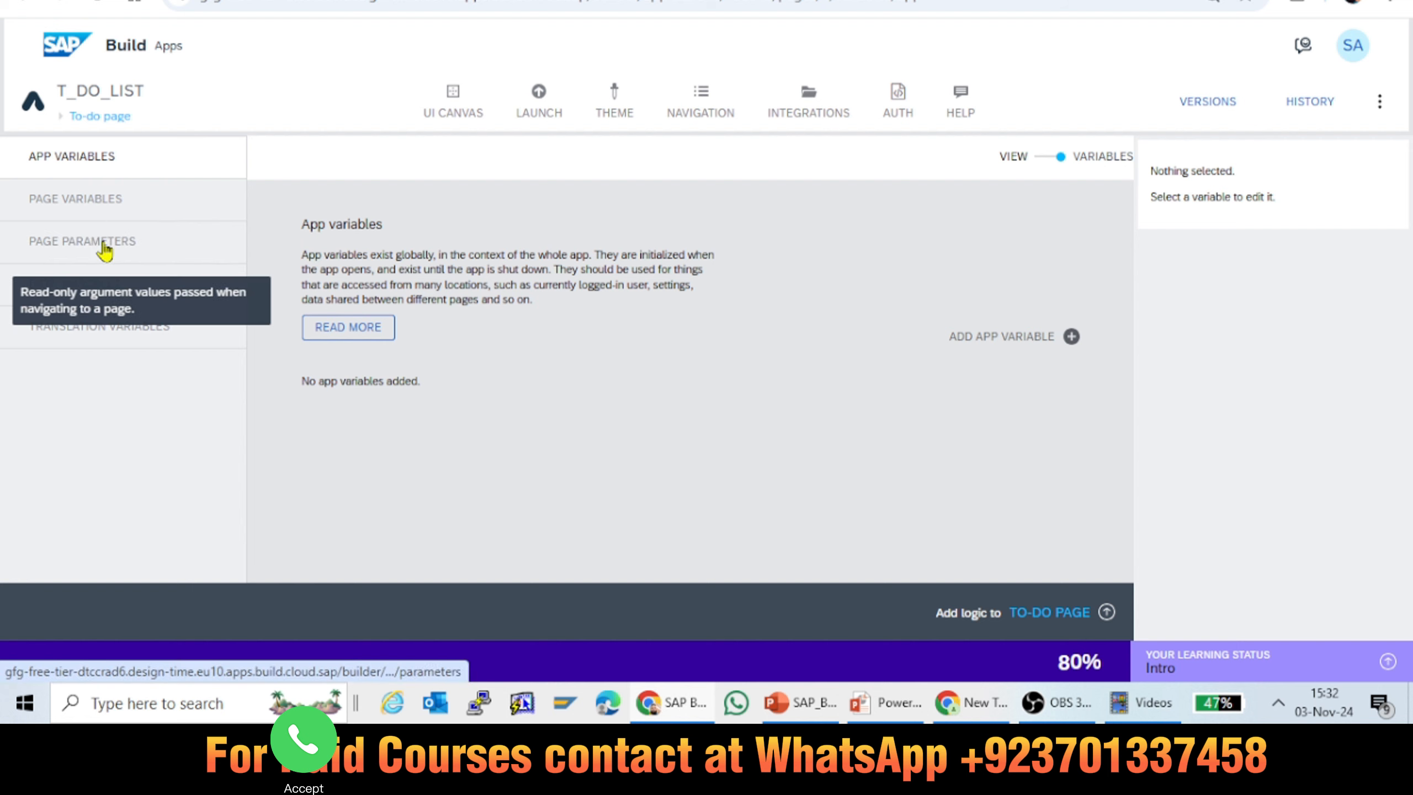
Step: Examine the page variables, page parameters, data variables and translation variables, including the supported languages on offer
click(95, 210)
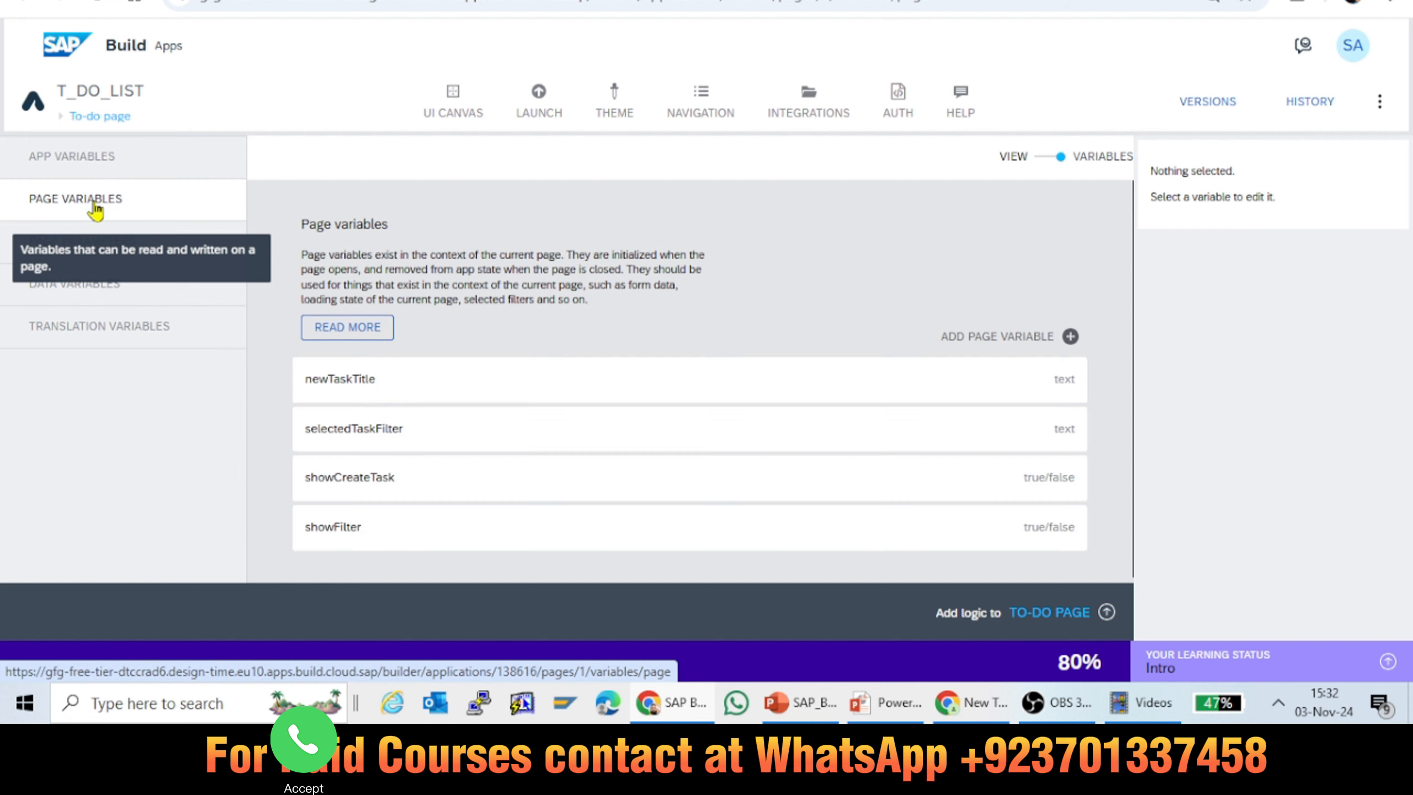
click(101, 163)
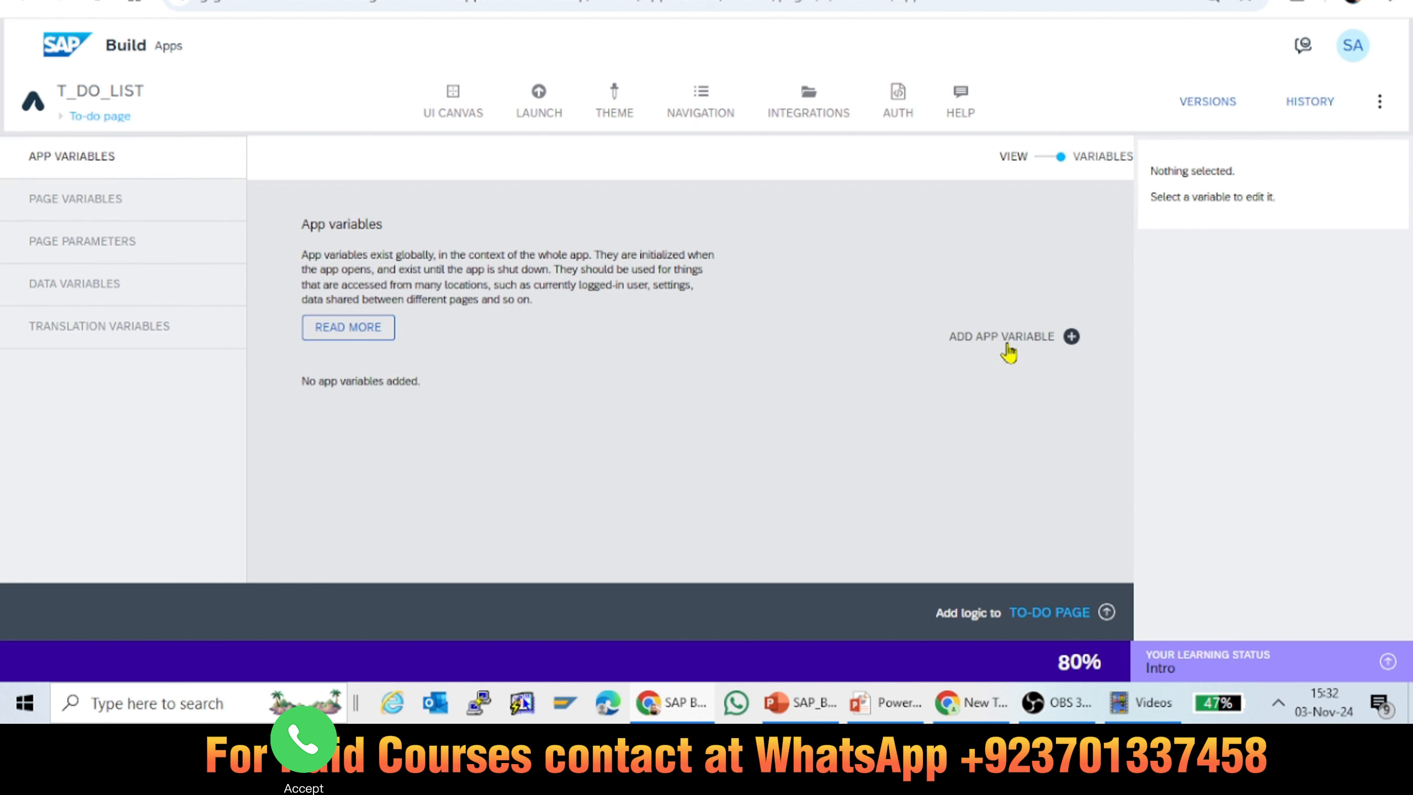
click(101, 207)
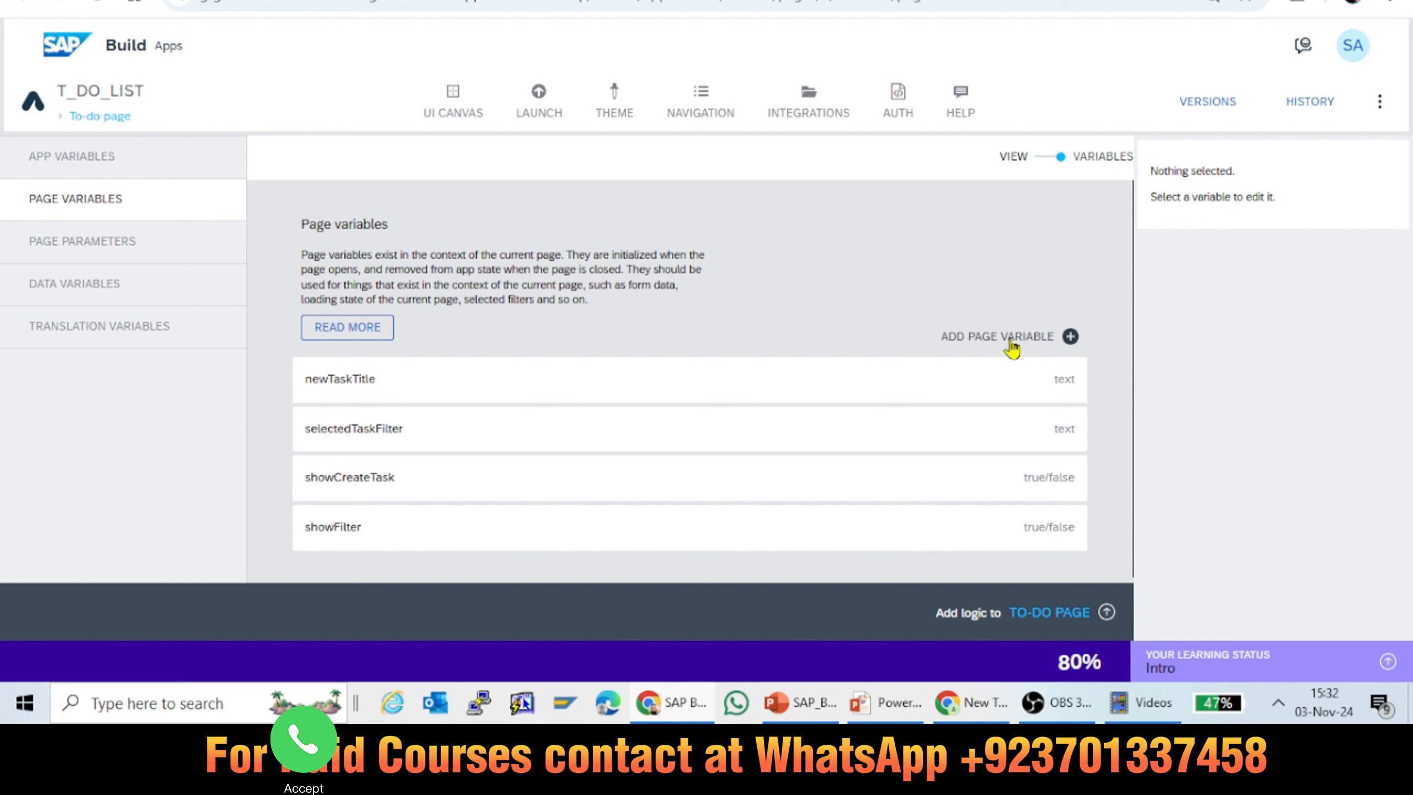
click(105, 253)
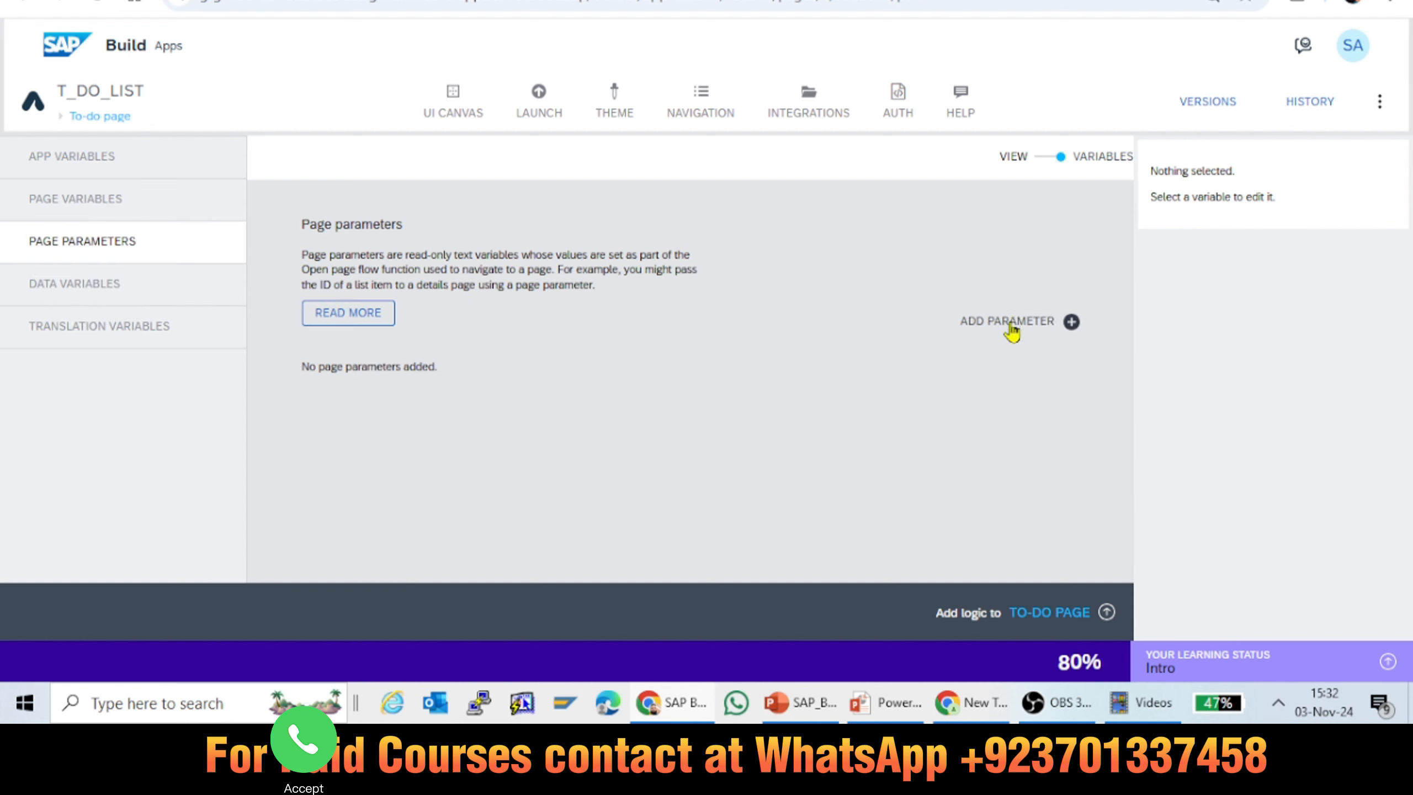
click(100, 300)
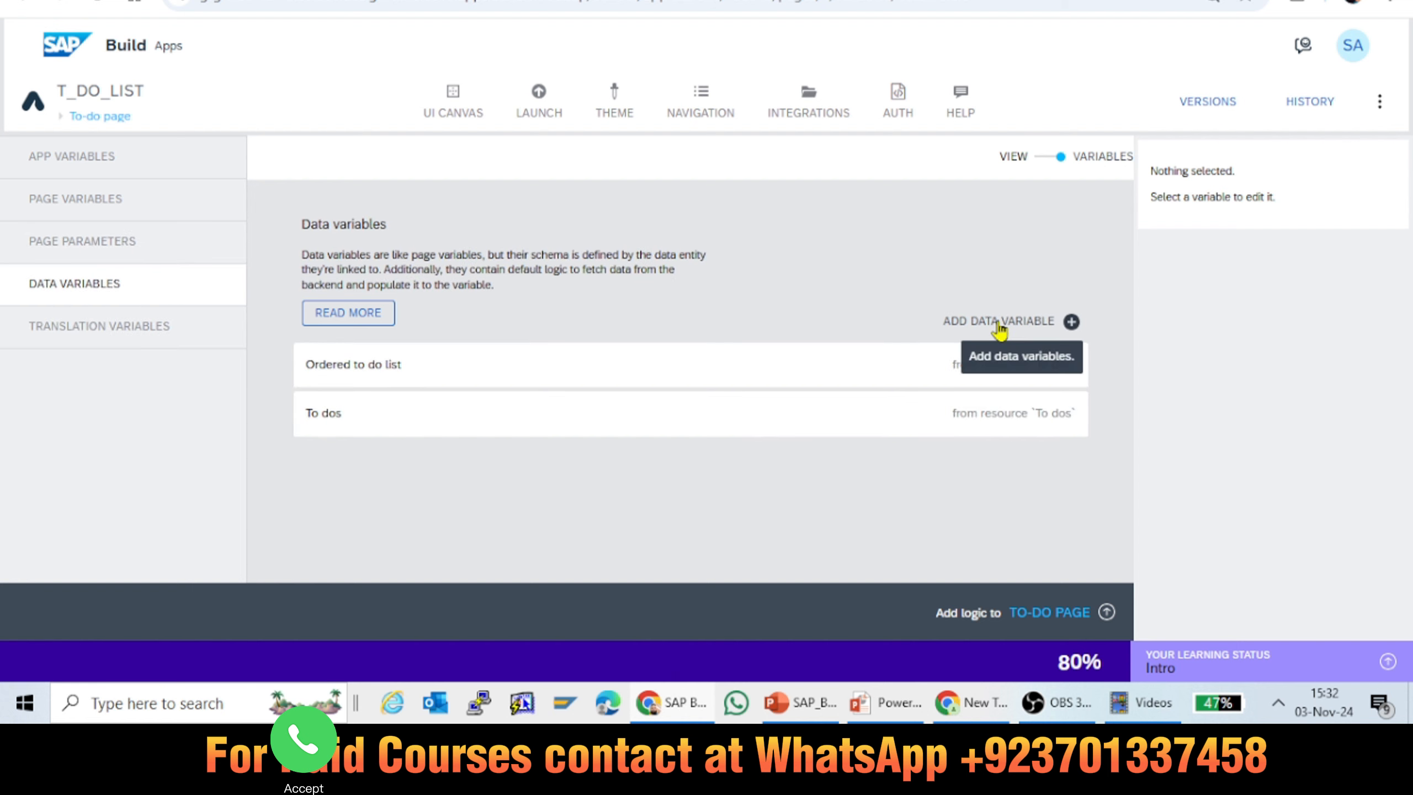
click(82, 334)
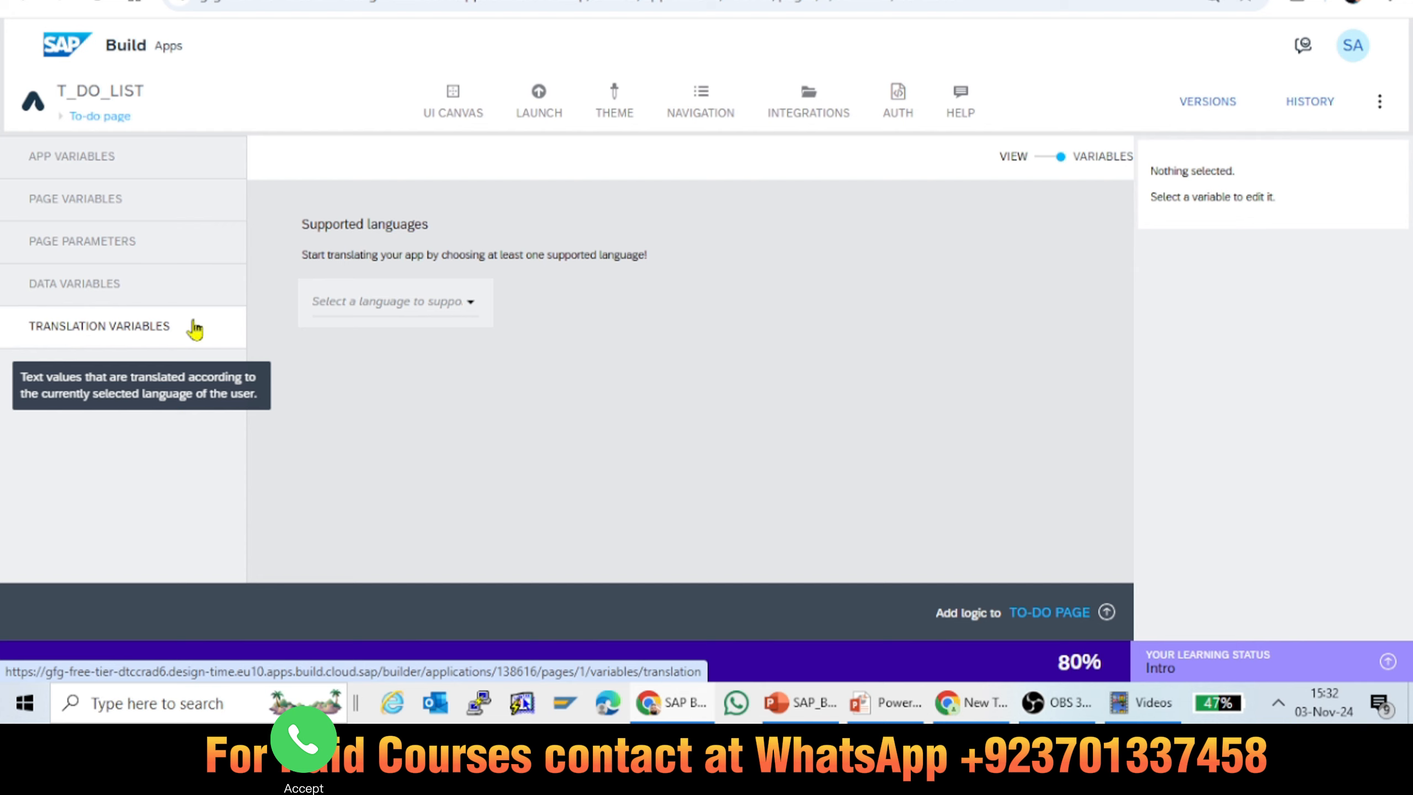
click(475, 312)
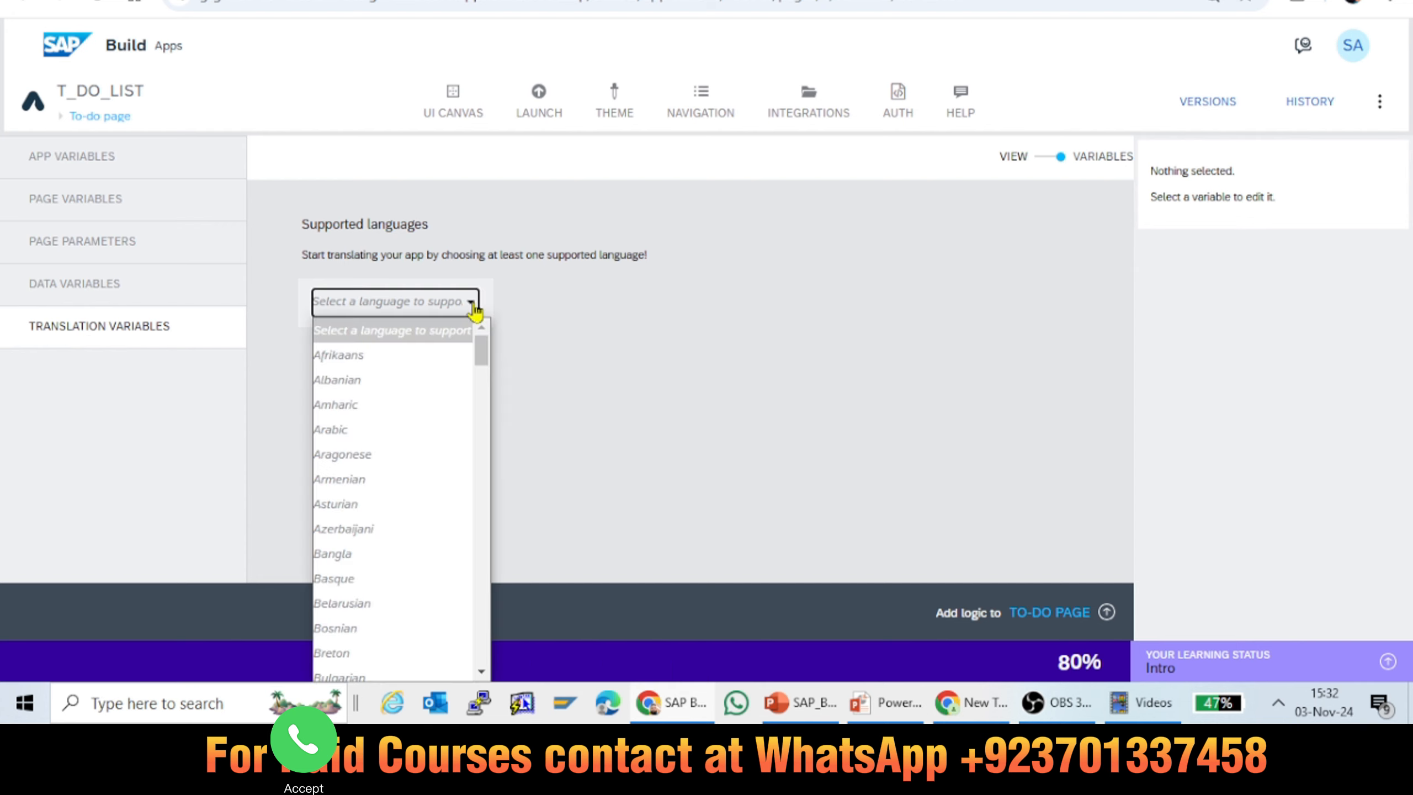
click(648, 294)
Step: Add an app variable and name it APP_NAME
click(96, 159)
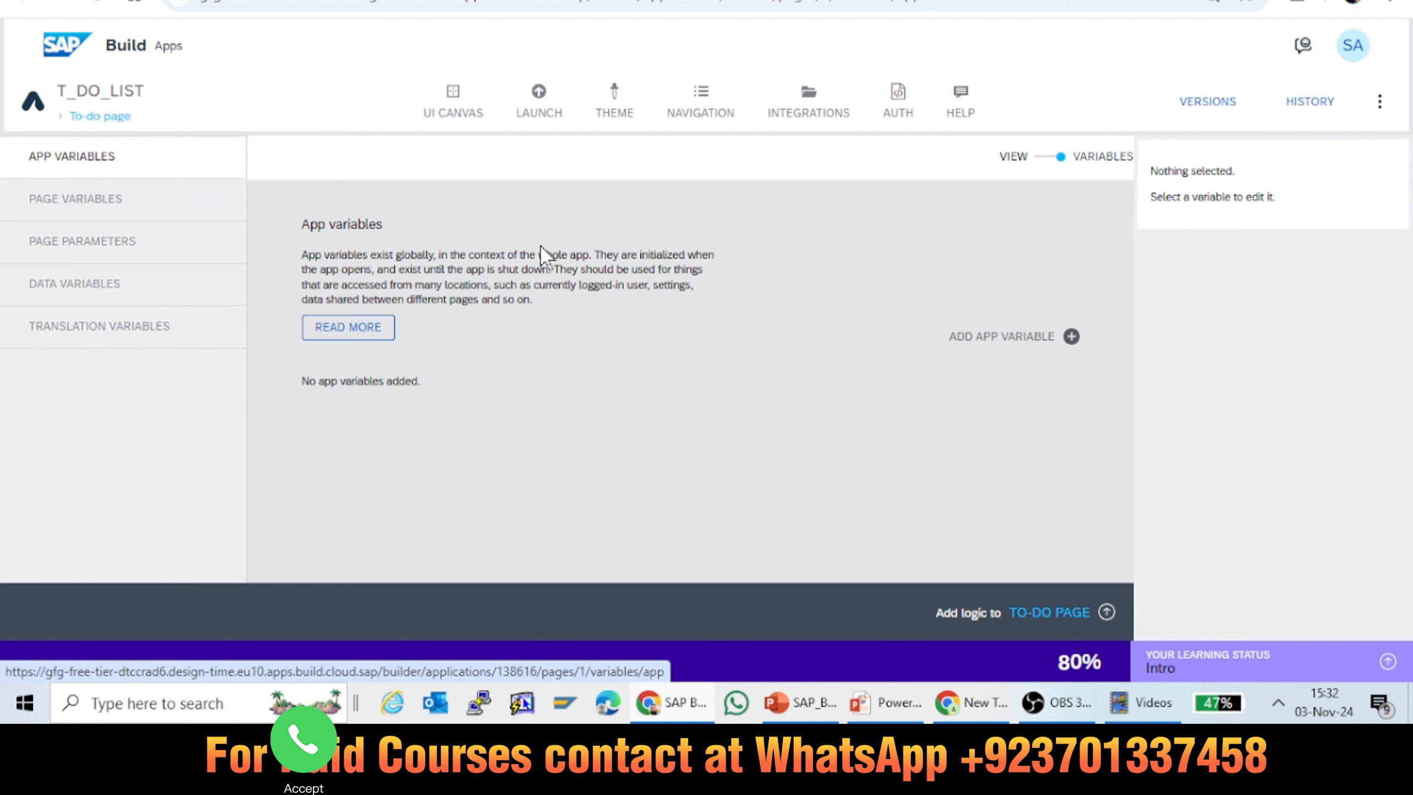
click(1010, 341)
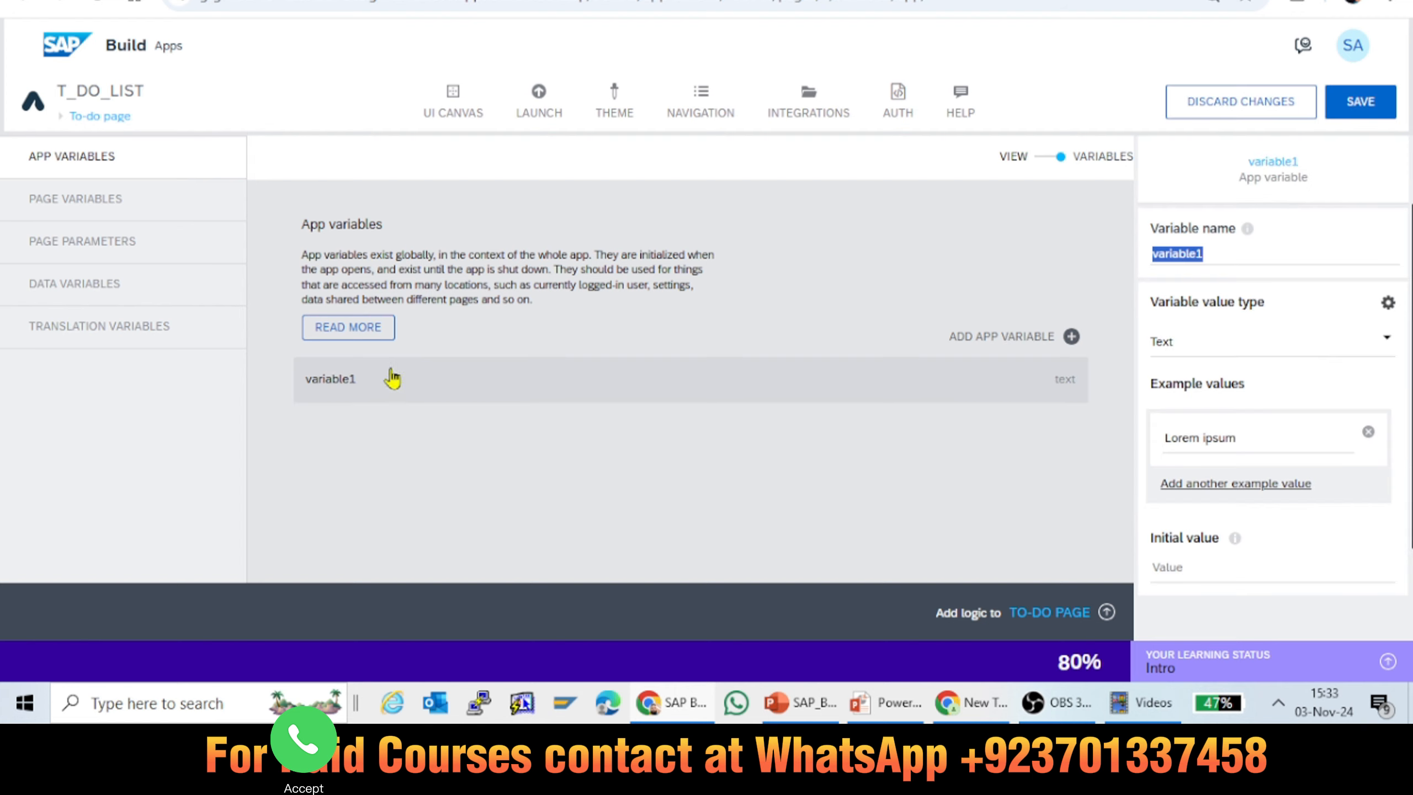
click(354, 371)
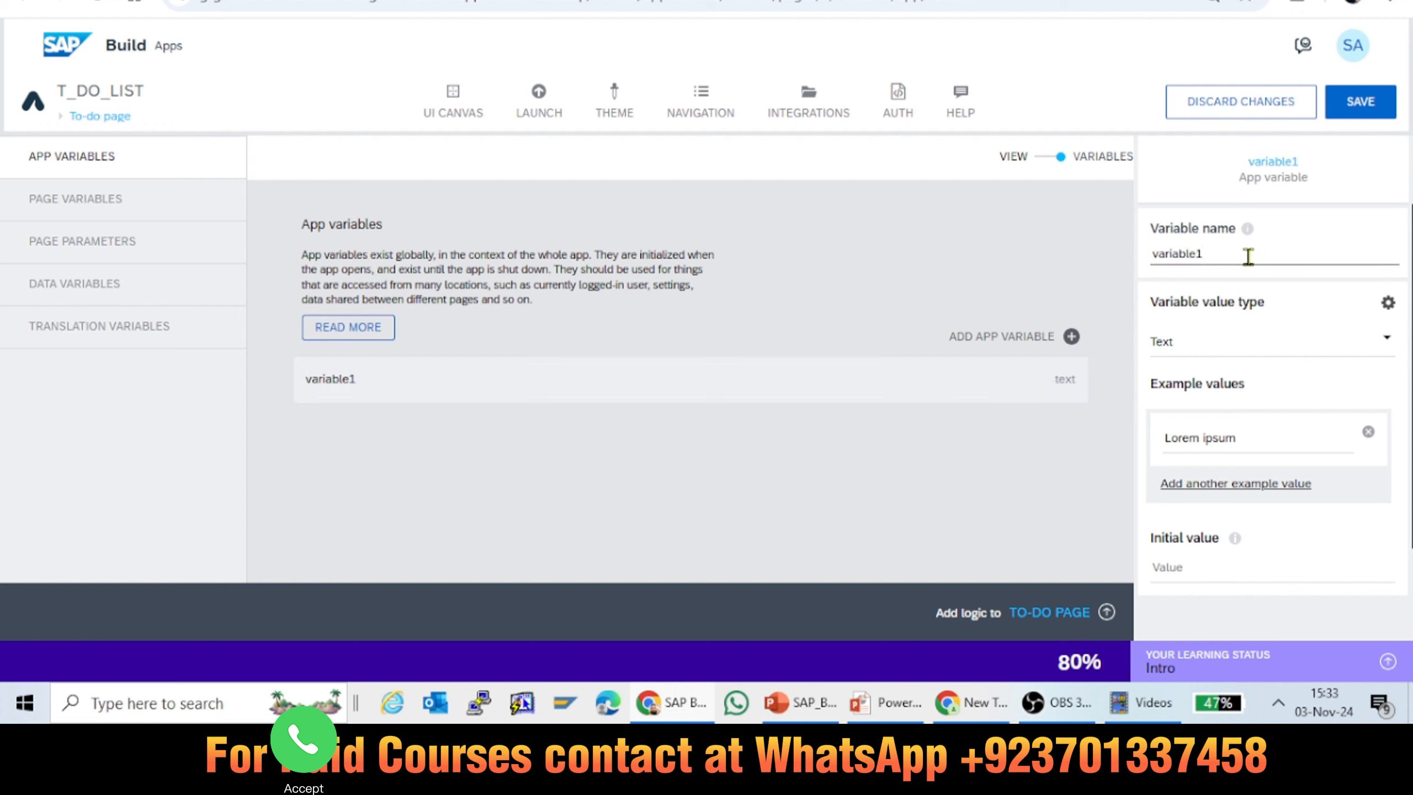
drag(1216, 259, 1110, 268)
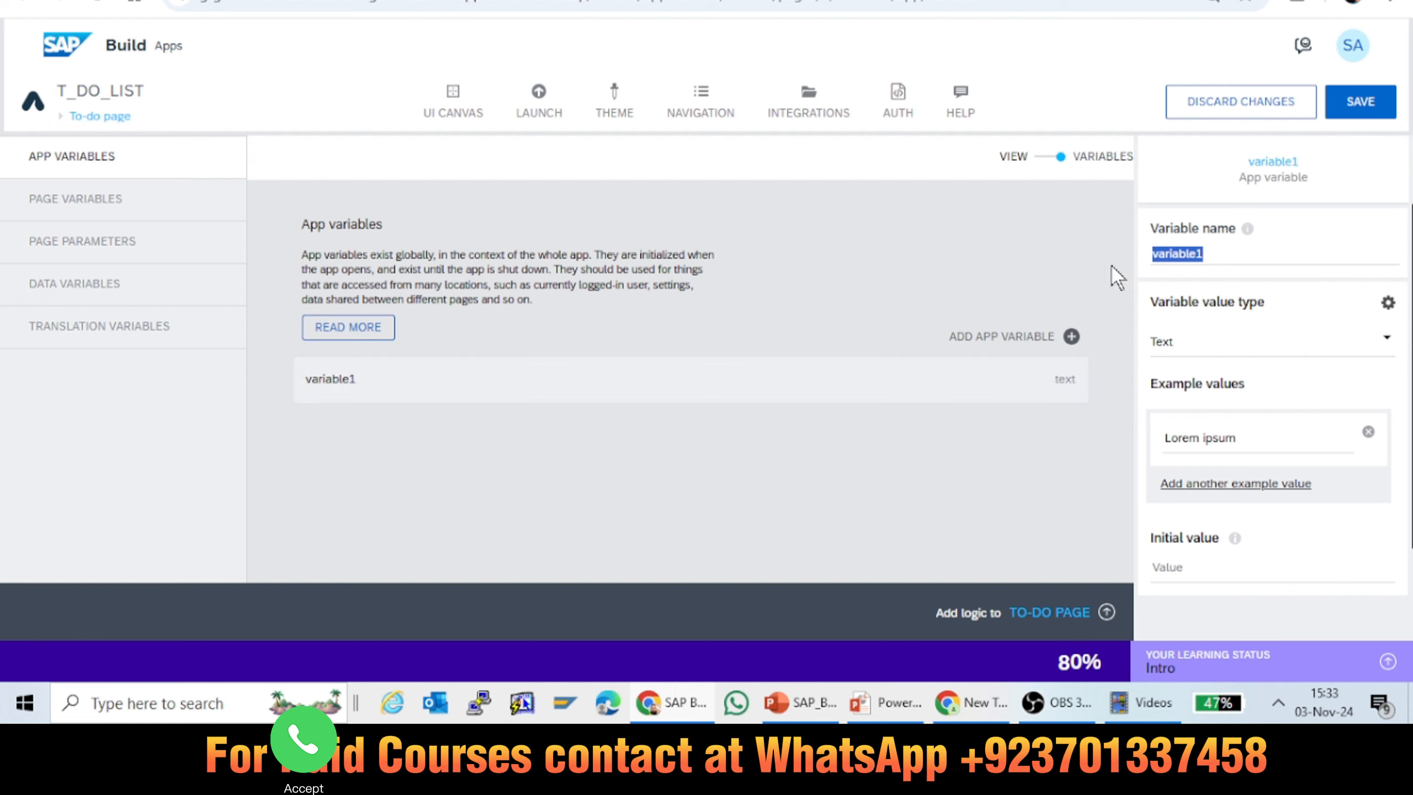
text(APP)
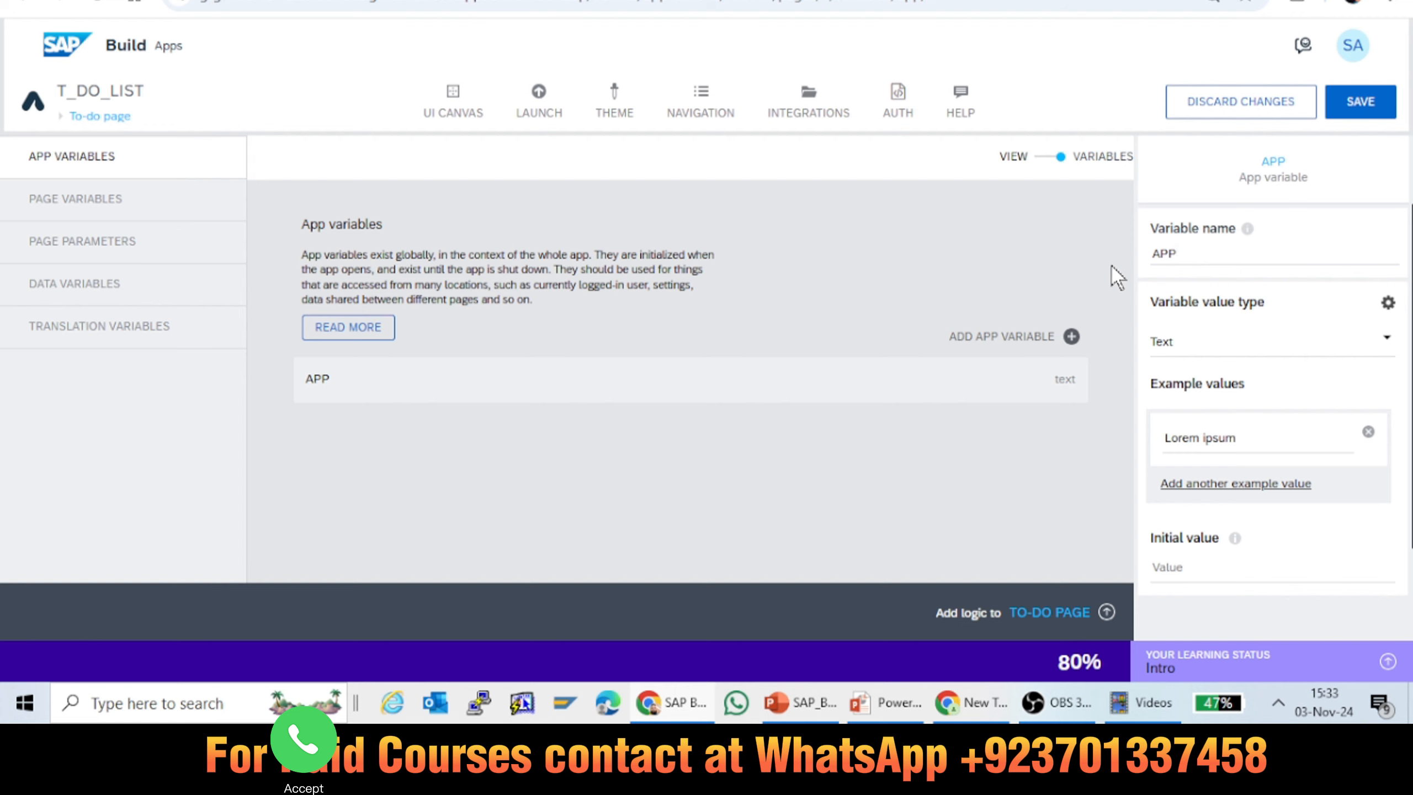
text(_NAME)
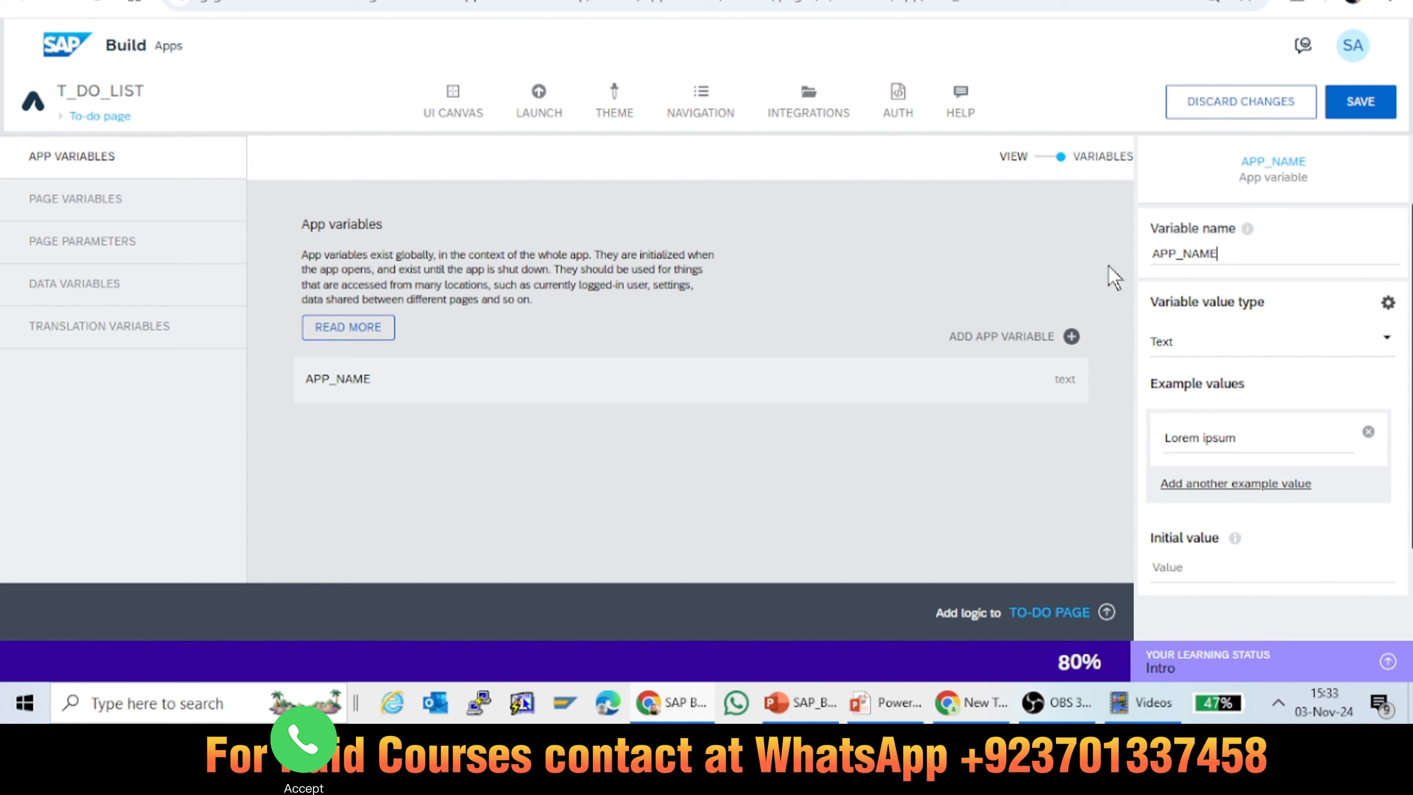
Step: Review the available value types for the APP_NAME variable and choose Text
click(1177, 352)
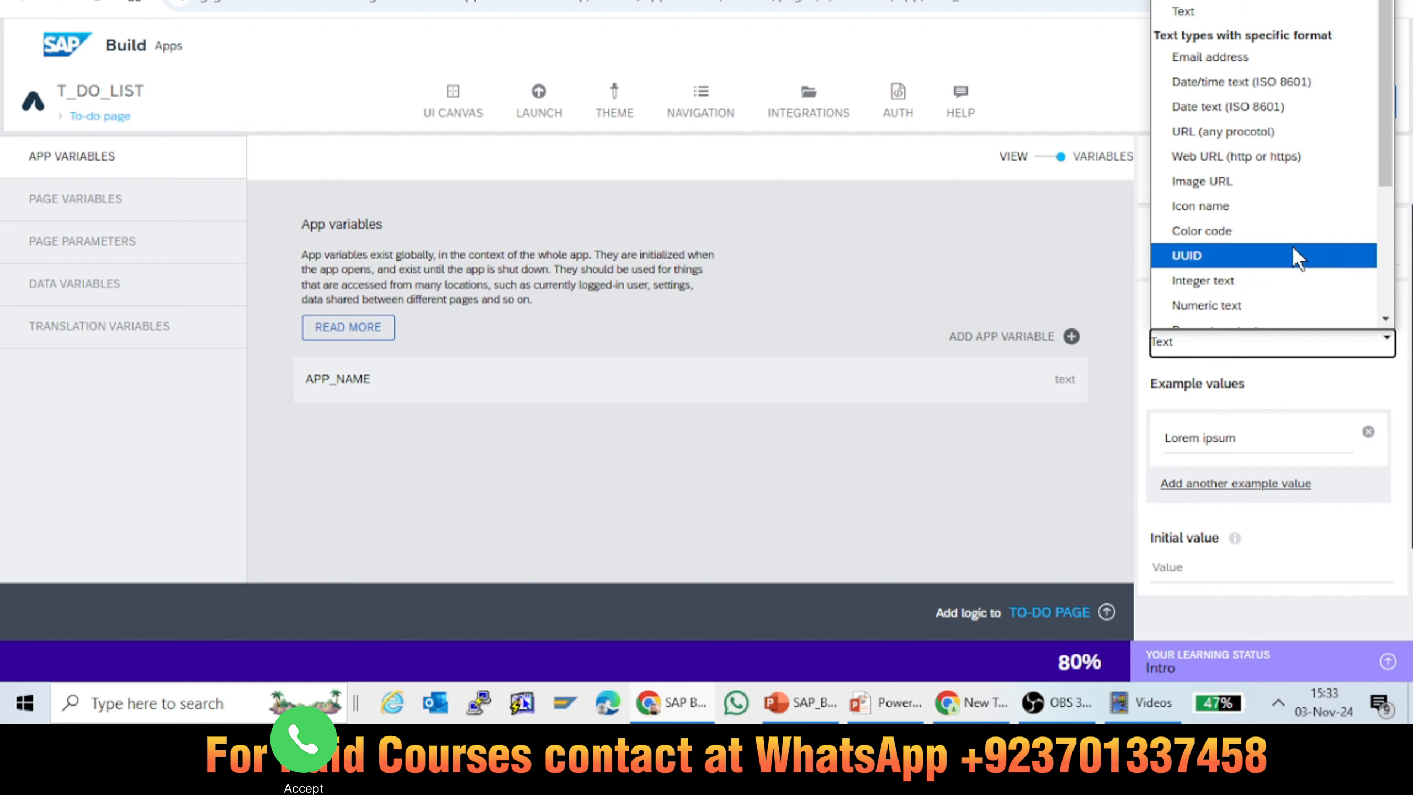
drag(1386, 22, 1375, 126)
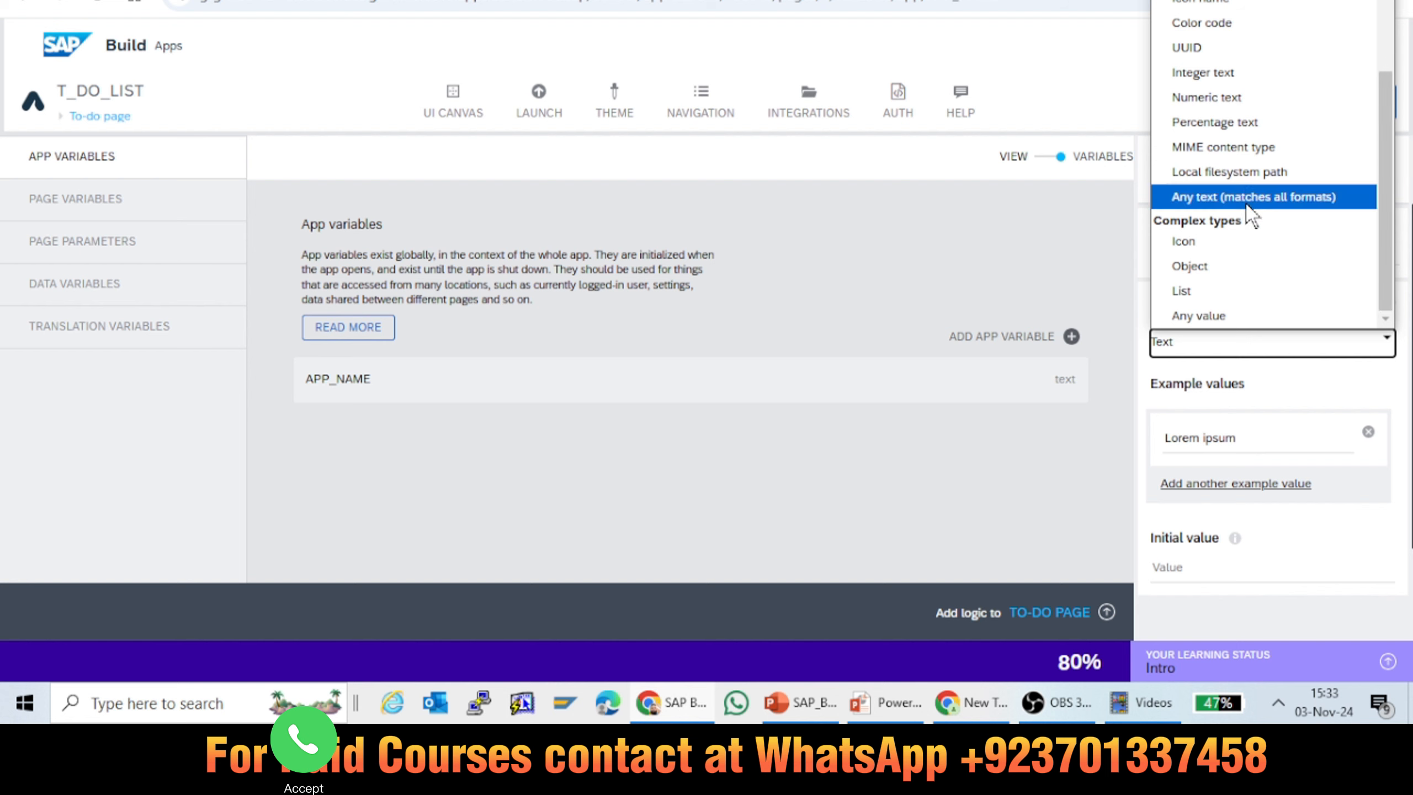
drag(1387, 205, 1390, 121)
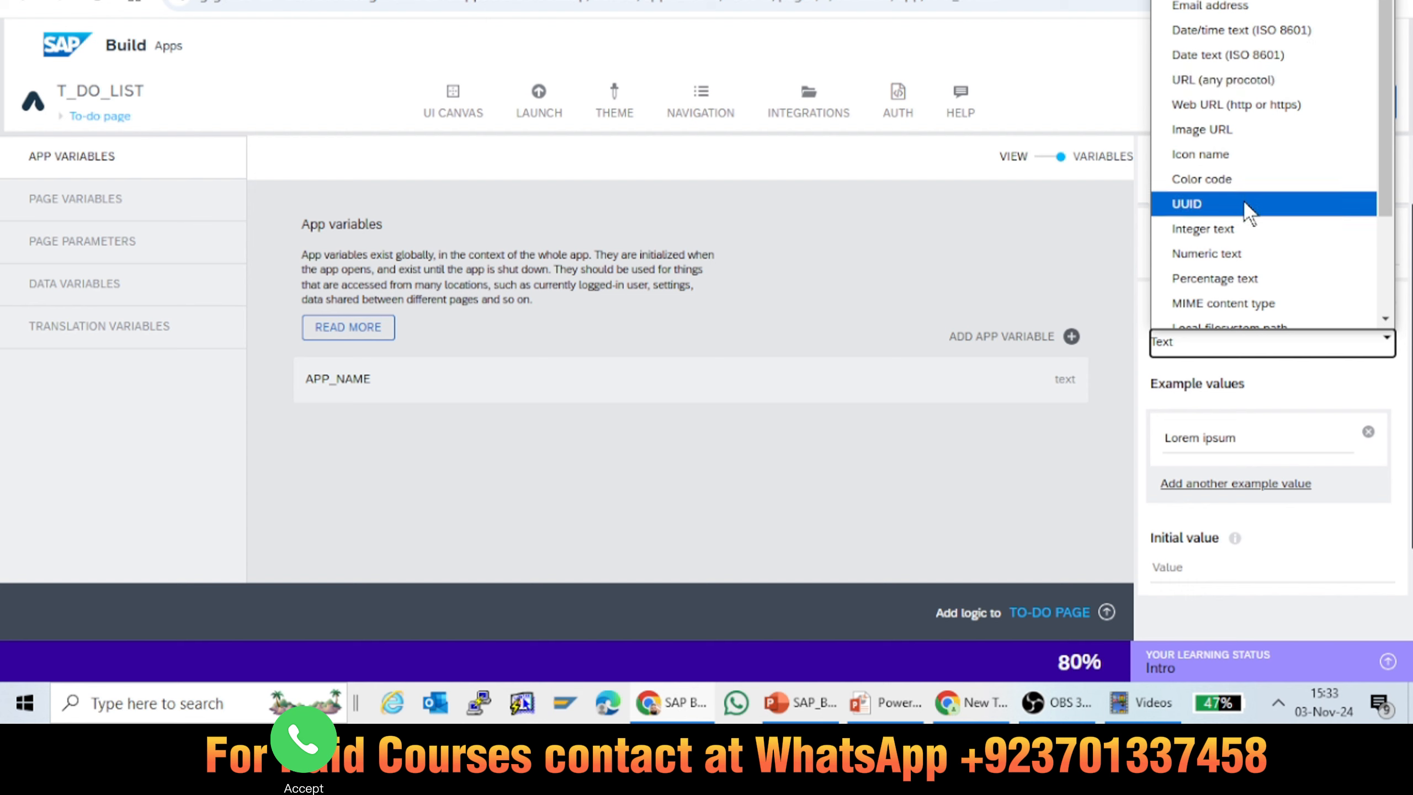
scroll(1385, 128, up, 2)
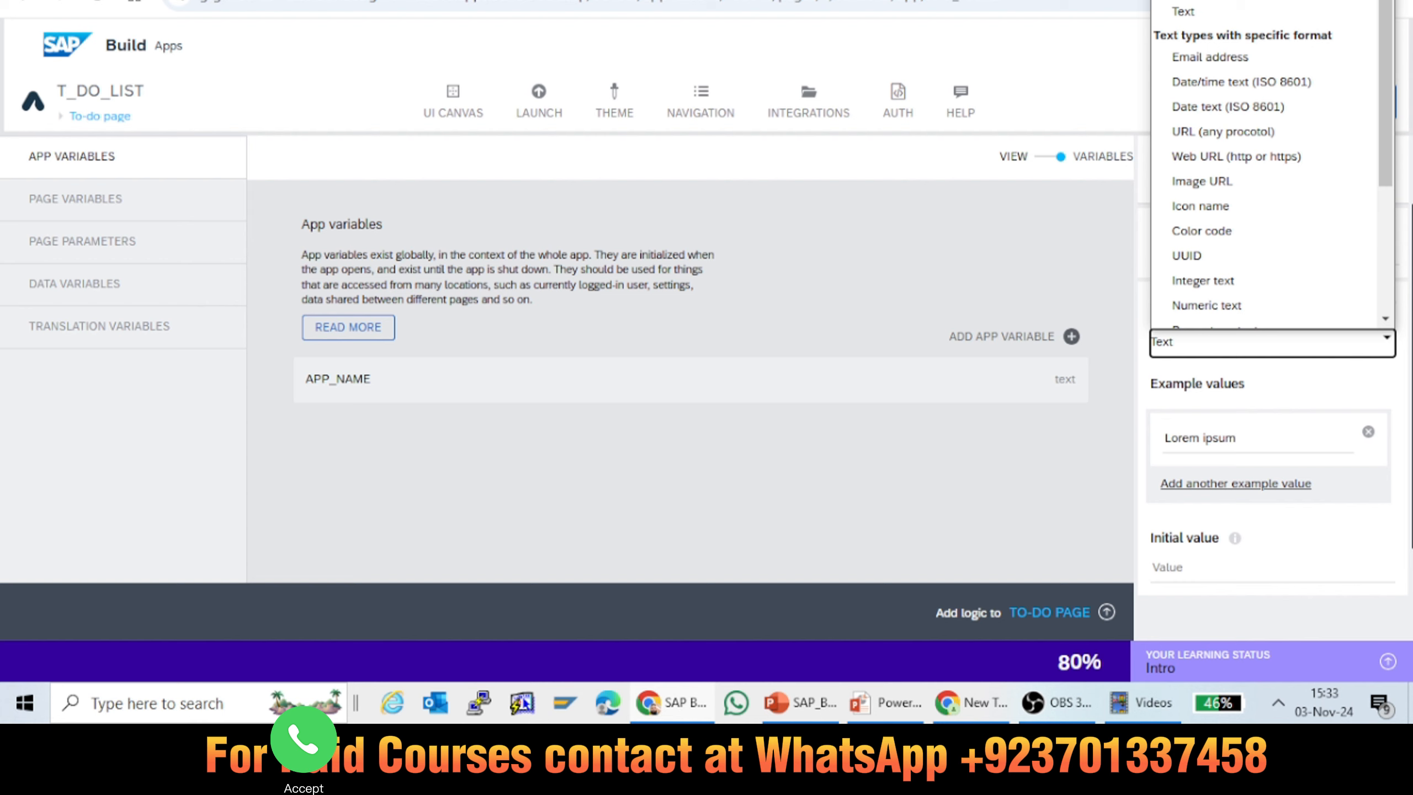
click(1196, 11)
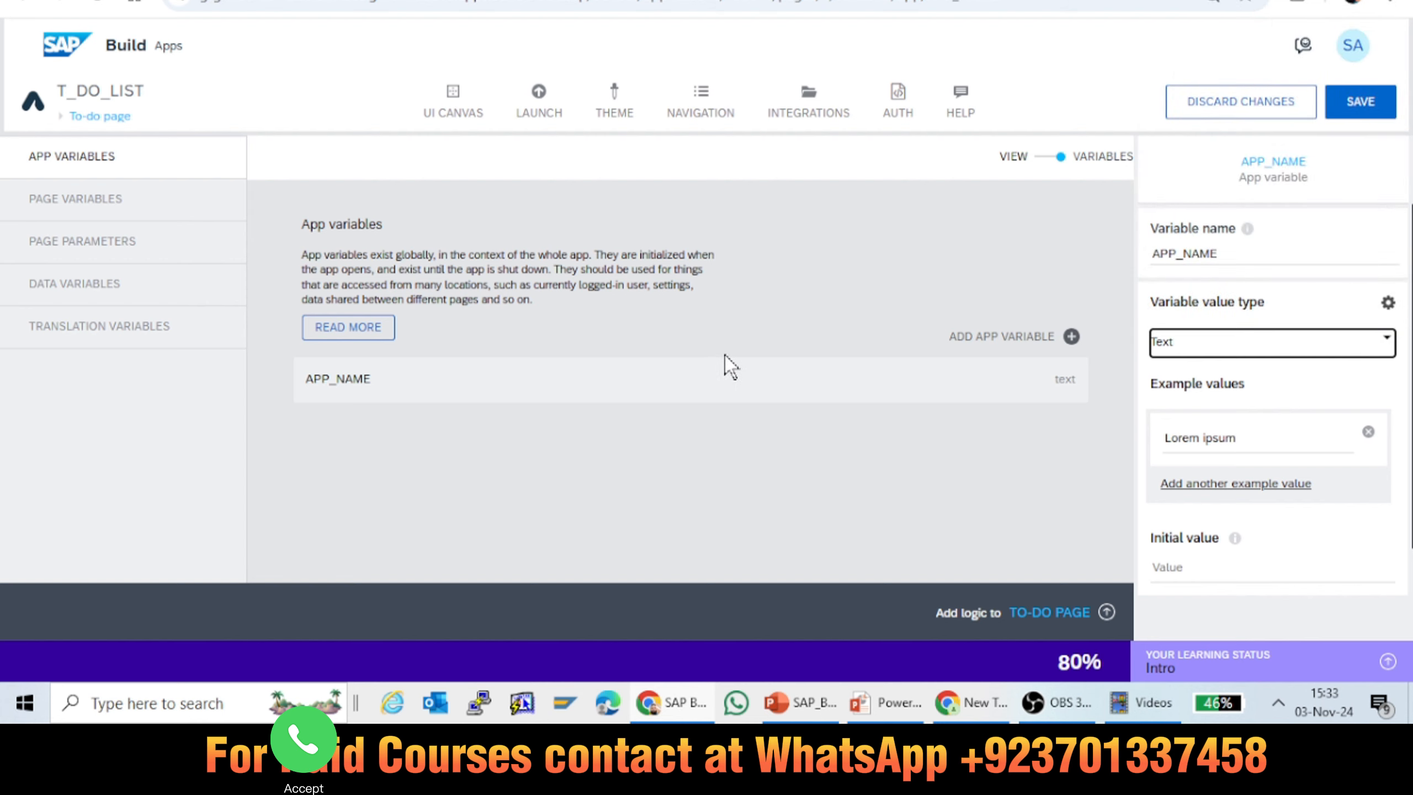
Step: Set the initial value of APP_NAME to "Task To DO Application" and save the app
click(1173, 574)
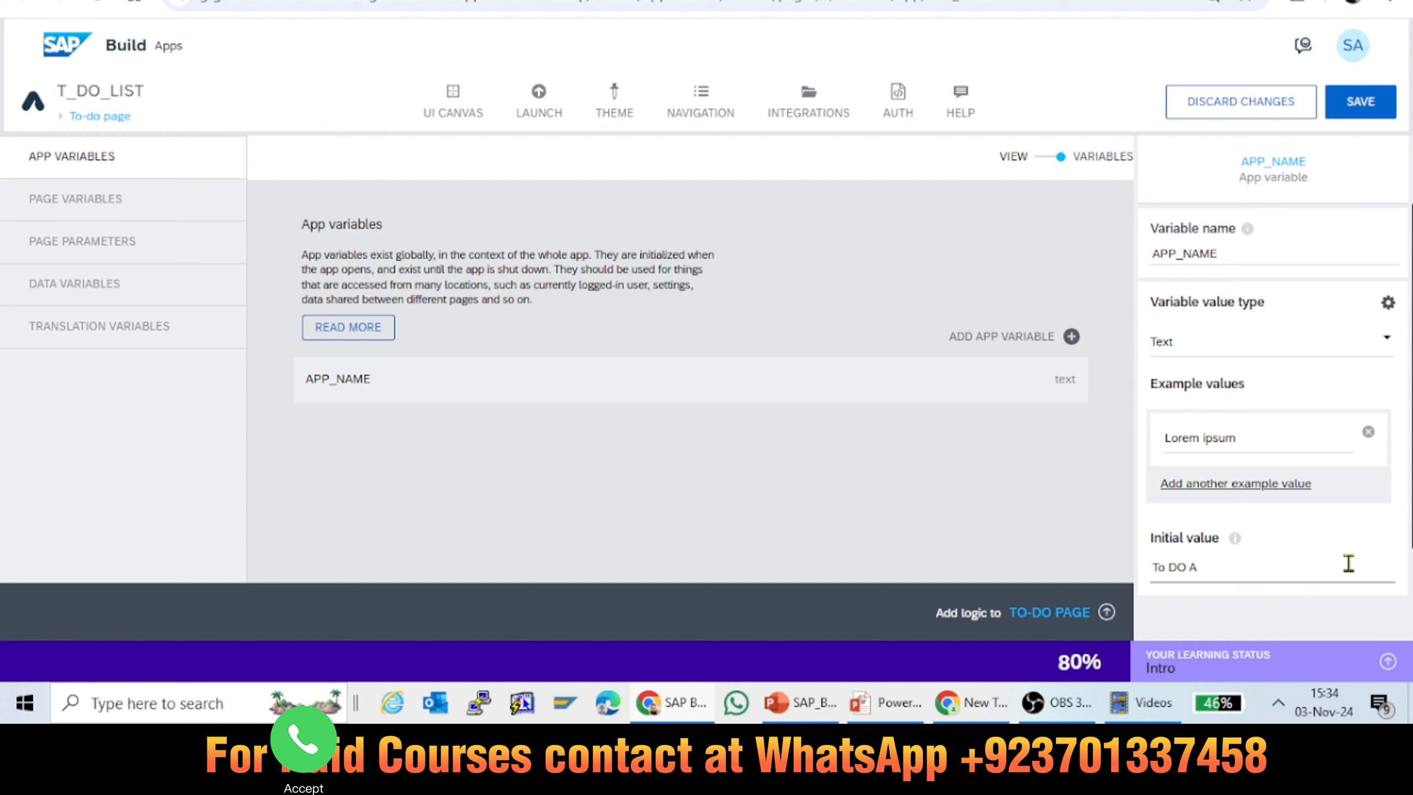
text(ta)
key(BackSpace)
key(BackSpace)
text(Task)
click(1374, 100)
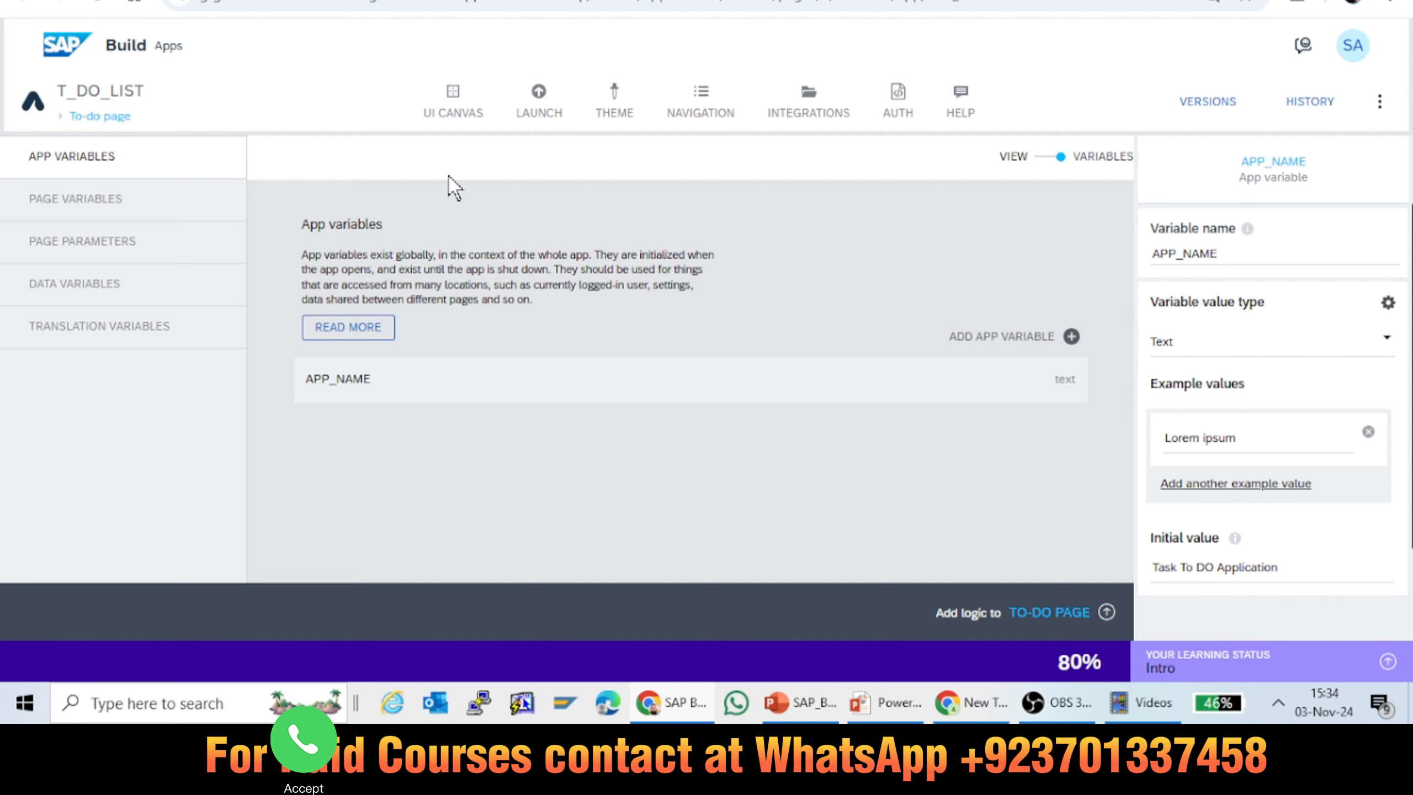
Step: Examine the settings of the page variables showCreateTask, showFilter, newTaskTitle and selectedTaskFilter
click(84, 202)
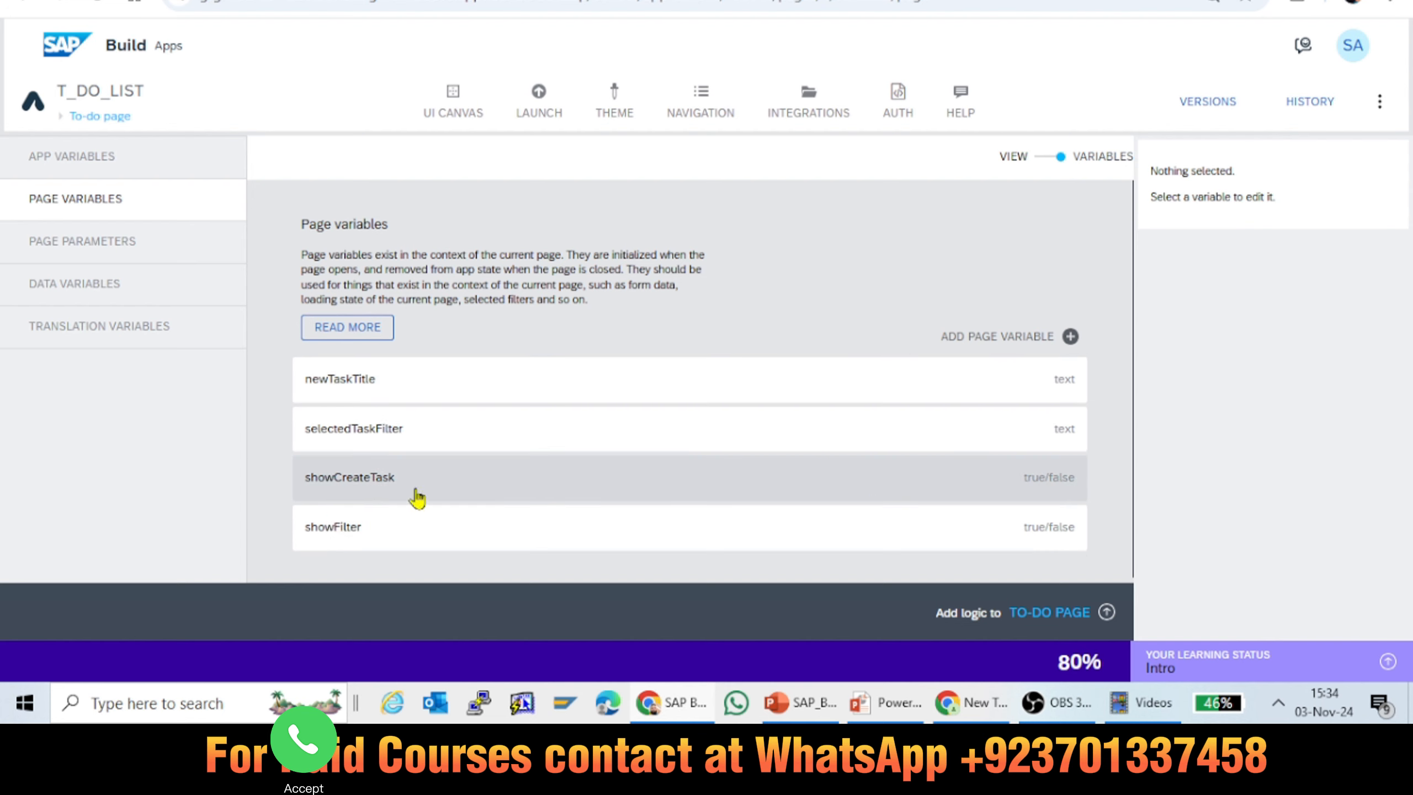
click(970, 479)
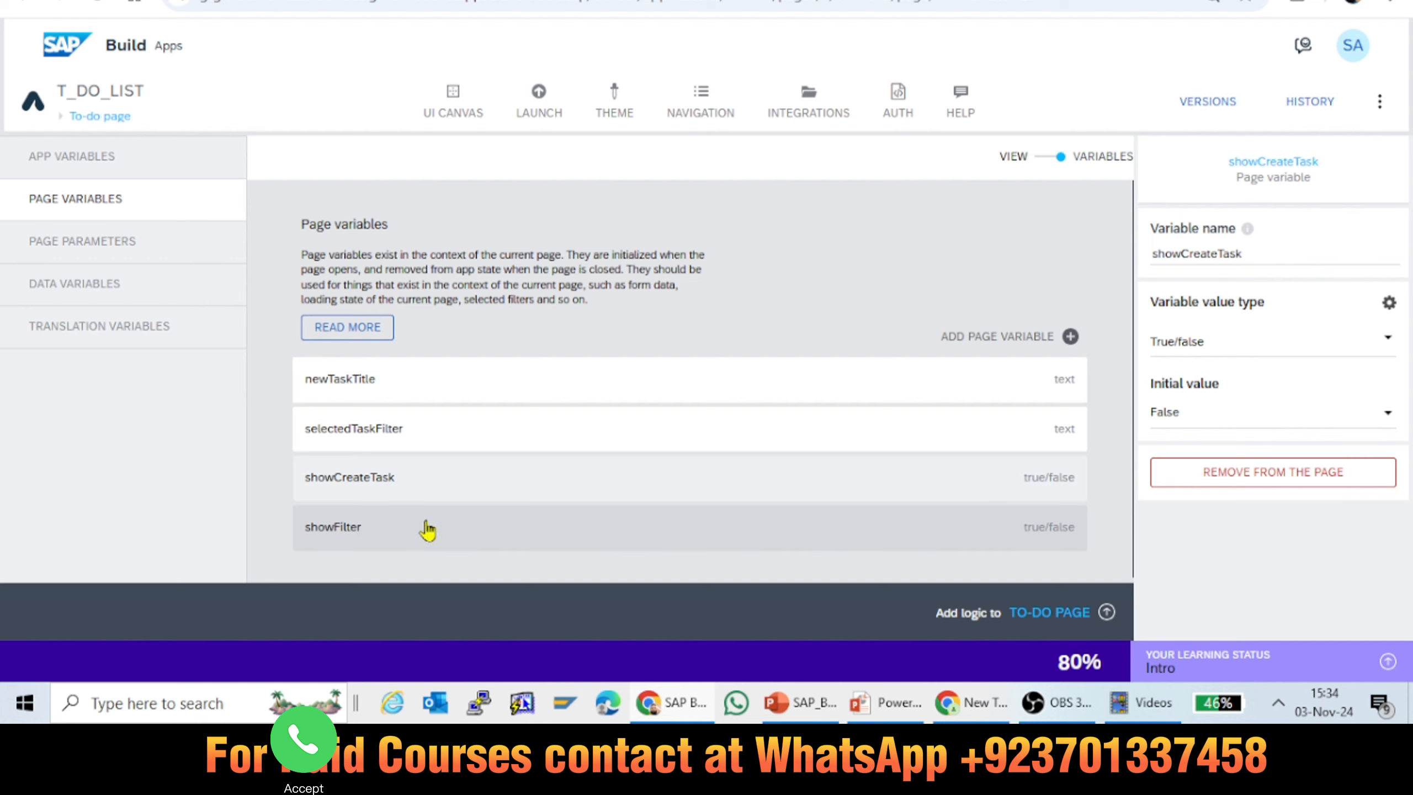
click(431, 530)
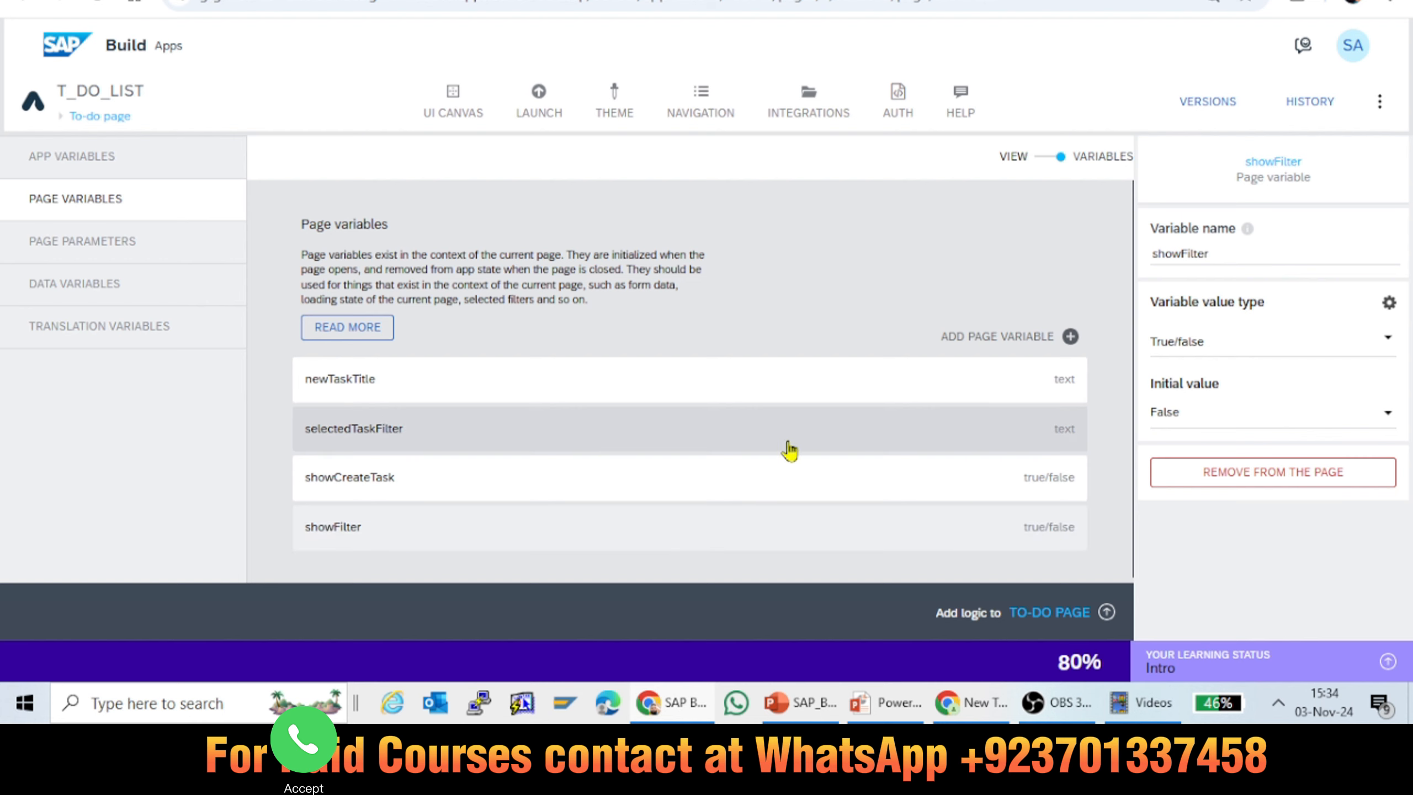
click(798, 388)
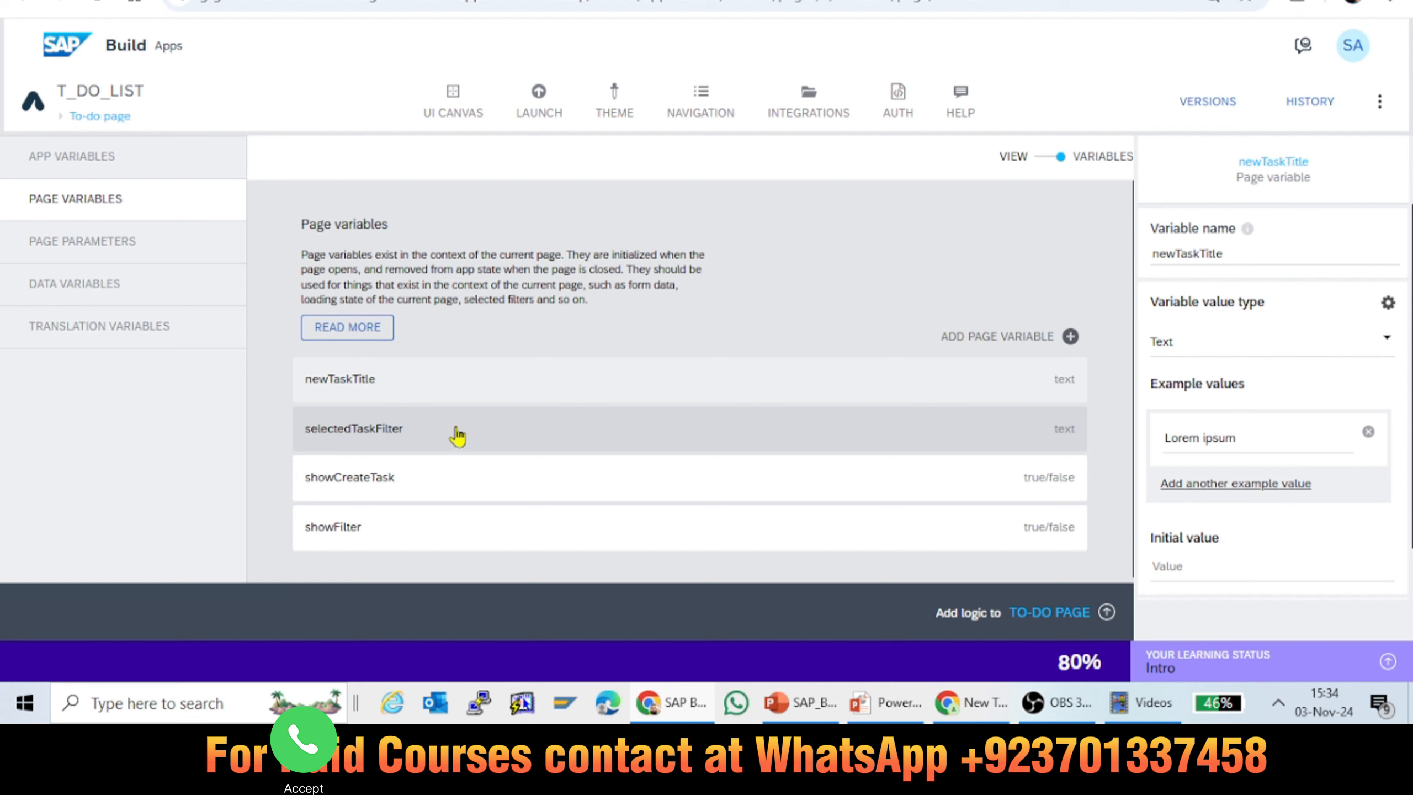
click(457, 436)
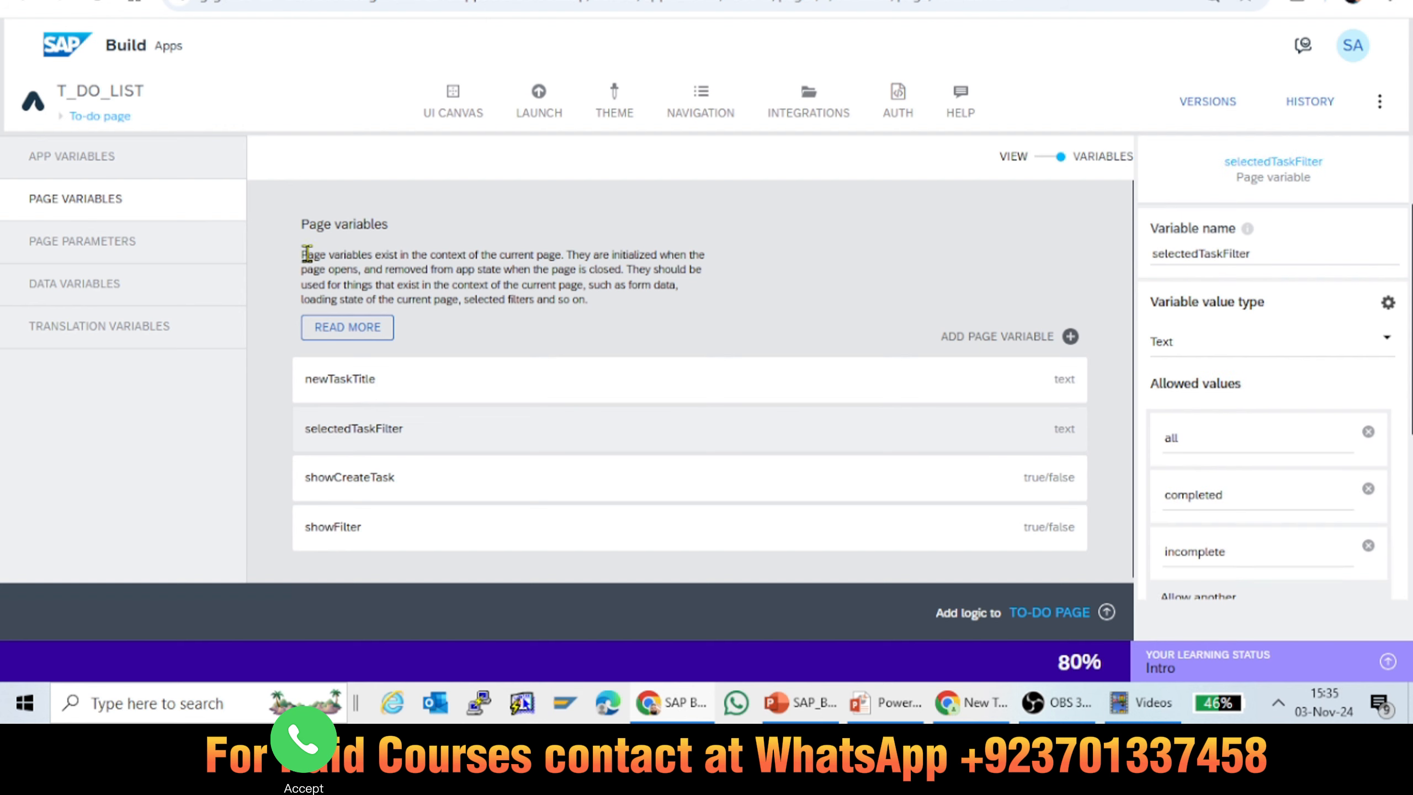
Step: Read the description of page variables with the browser page enlarged
drag(304, 255, 601, 309)
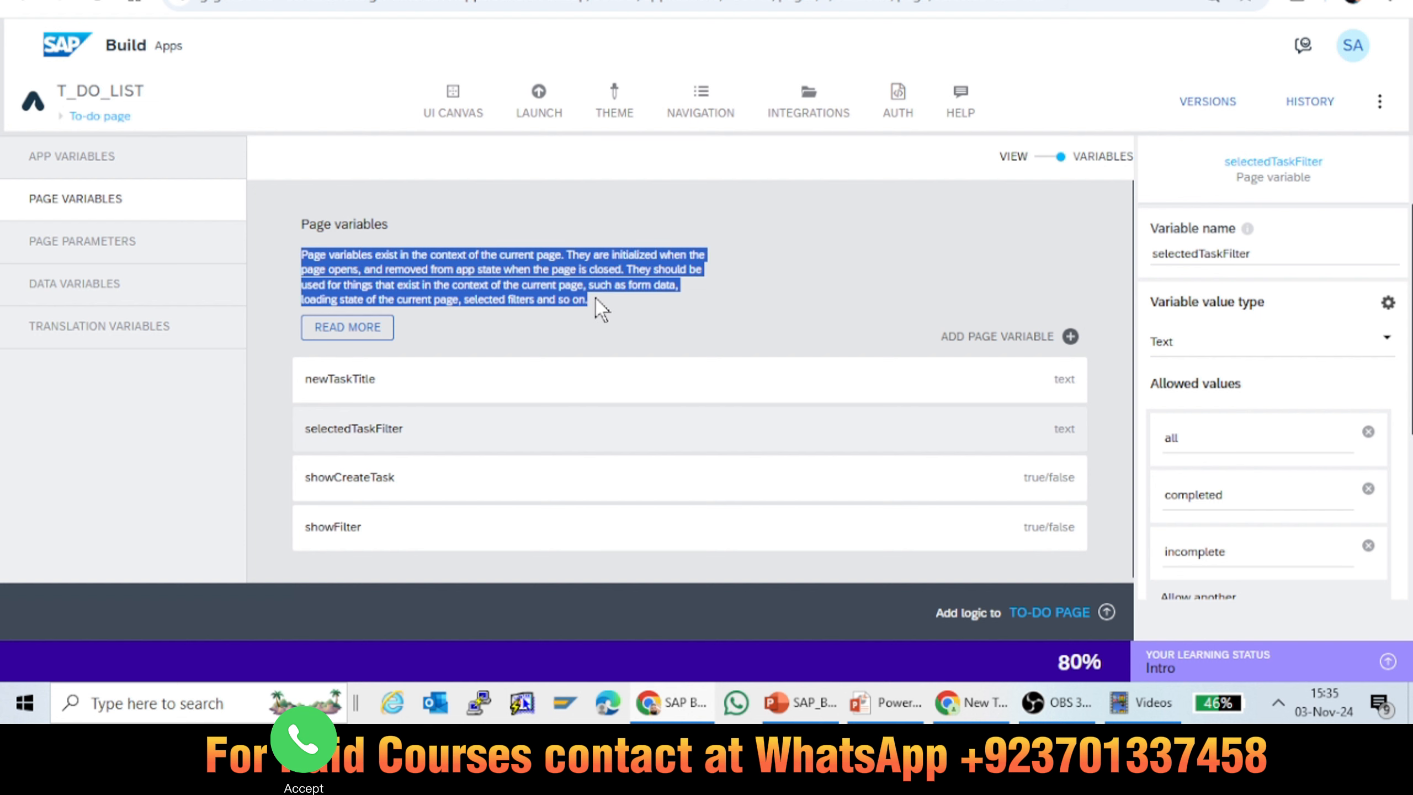
key(ctrl+plus)
key(ctrl+plus)
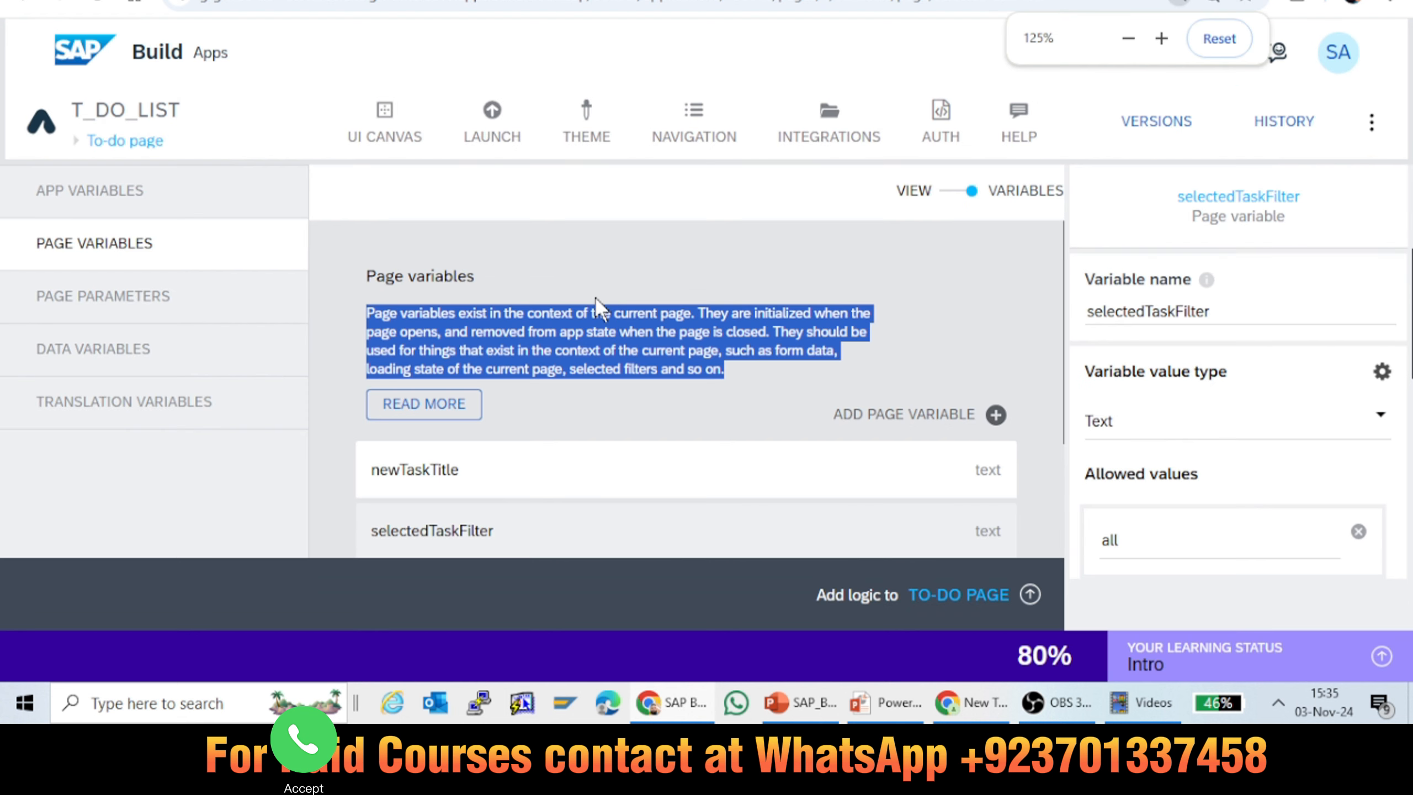
key(ctrl+plus)
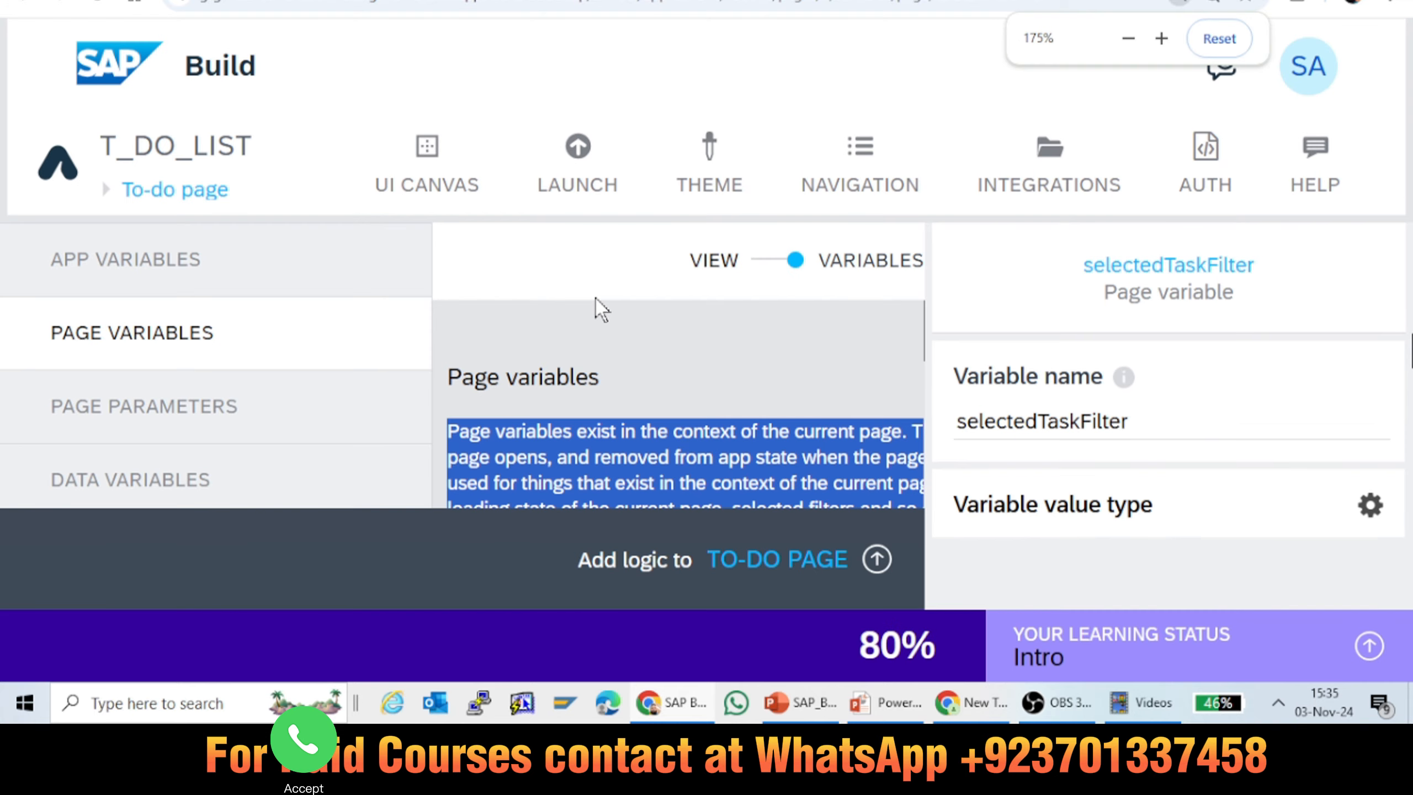
key(ctrl+minus)
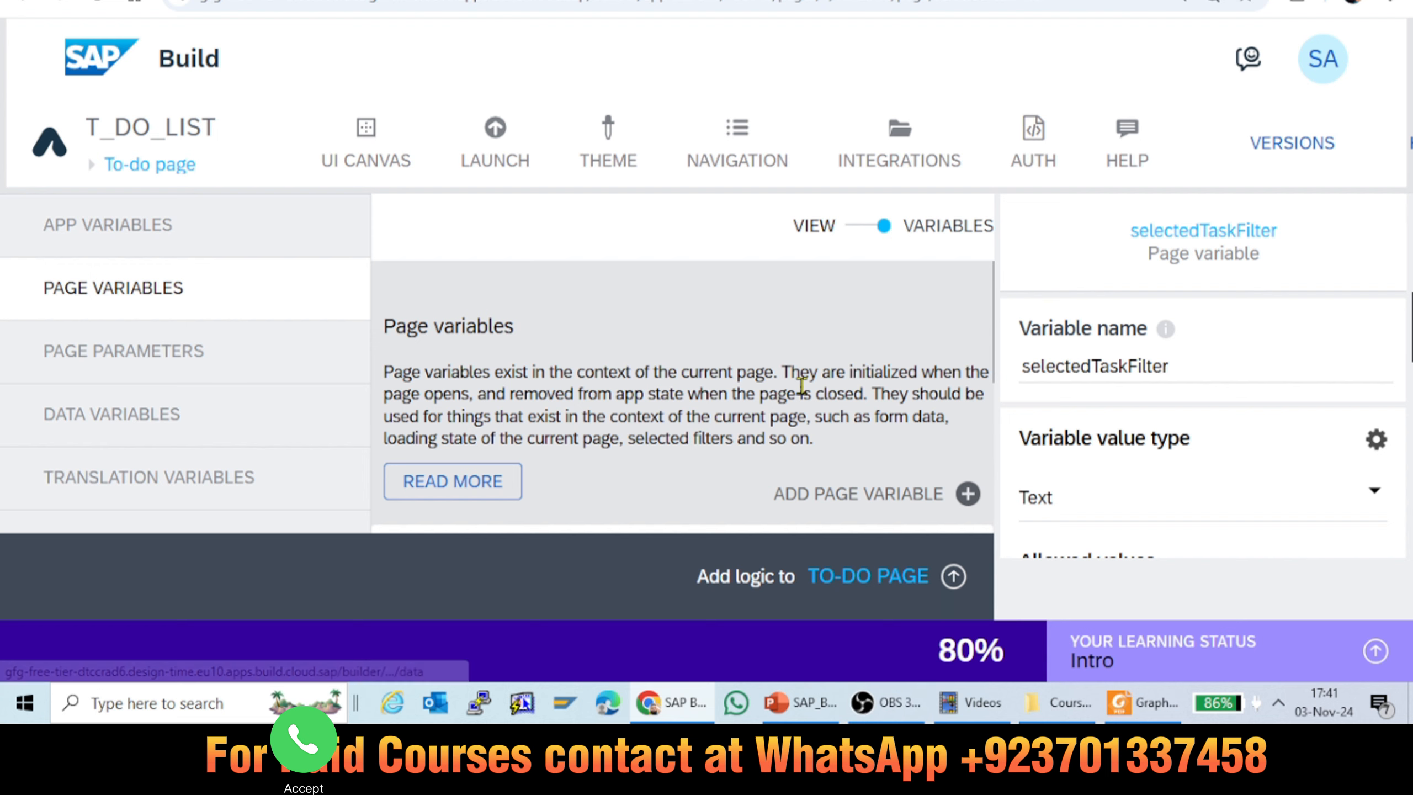
Step: Add a page variable to the To-do page and name it PageVariable_task
click(829, 503)
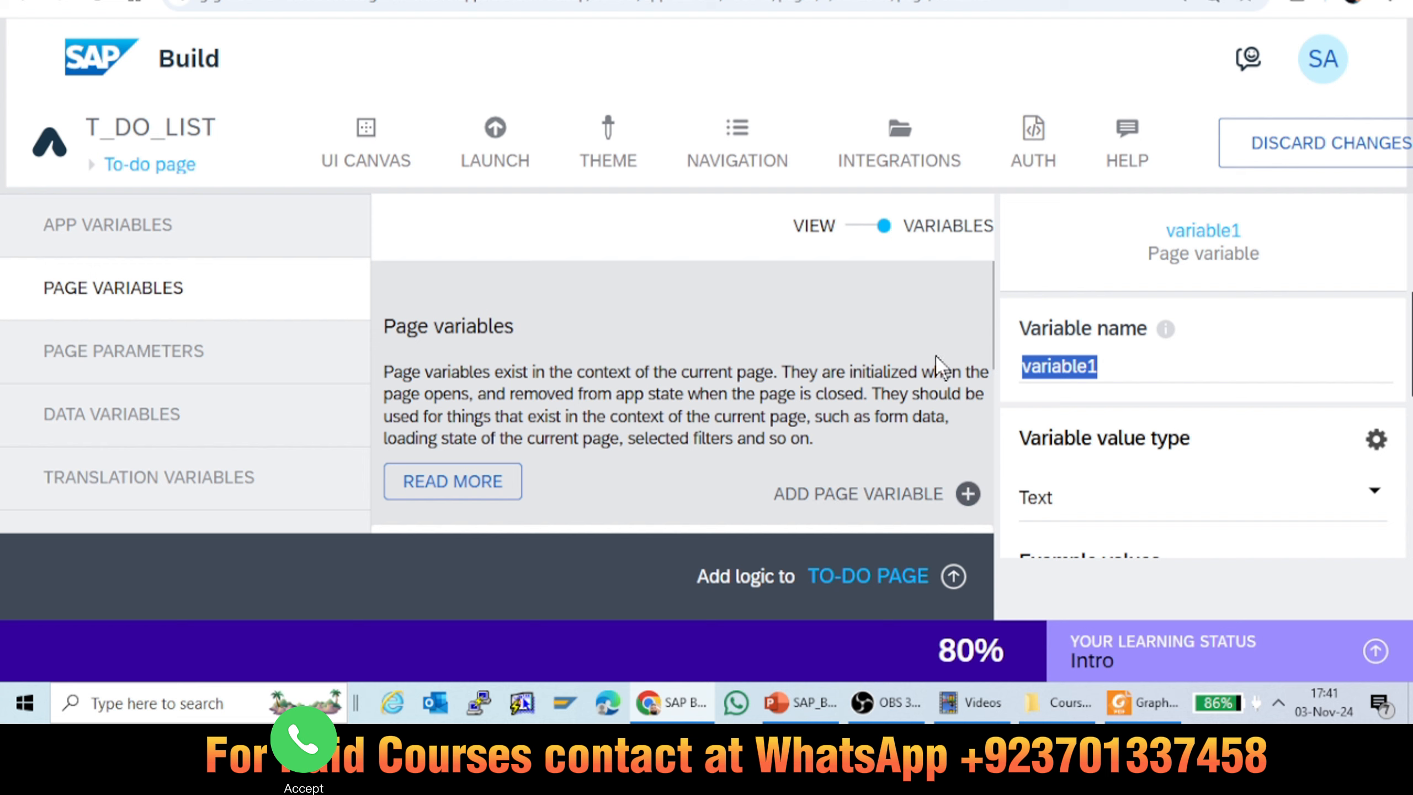
click(1176, 4)
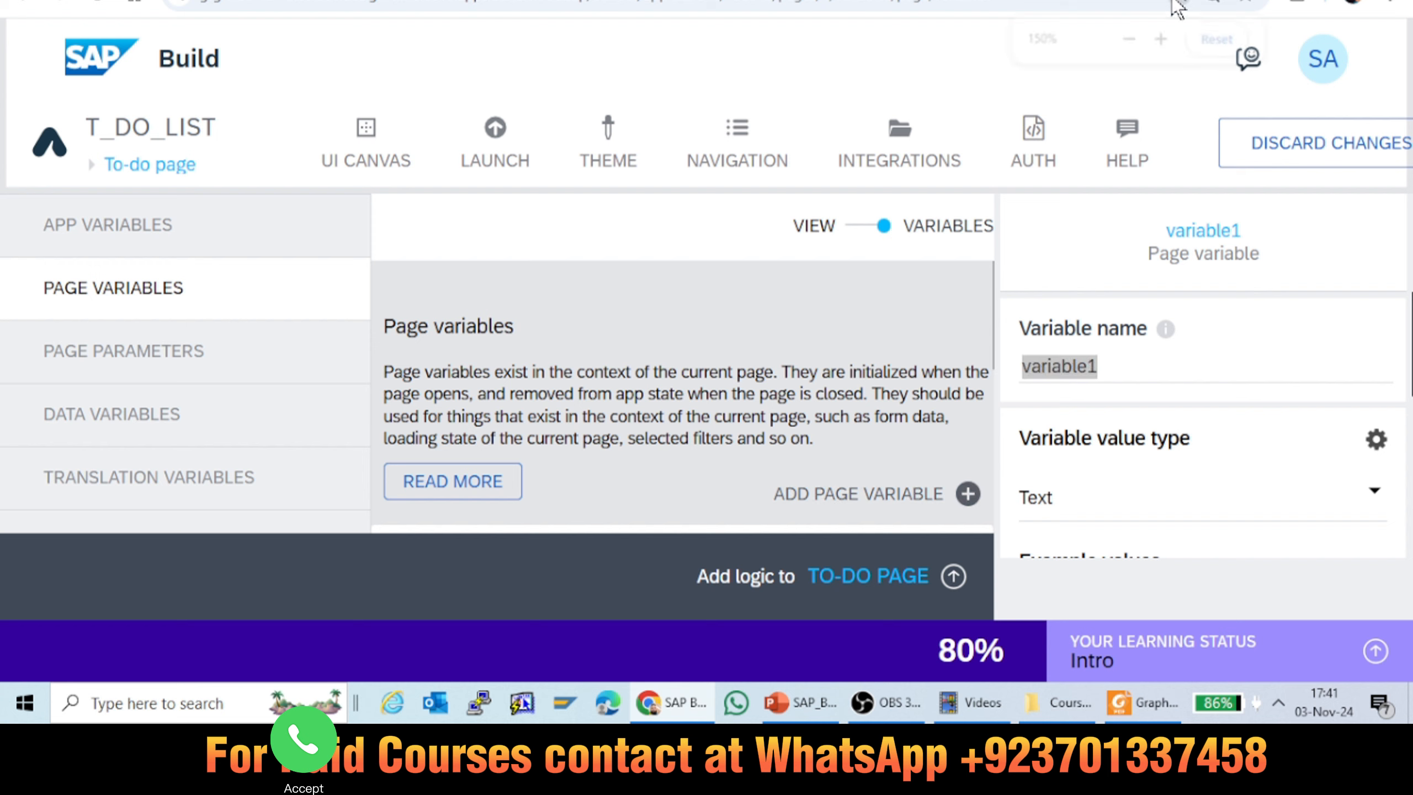
click(1128, 39)
click(1129, 39)
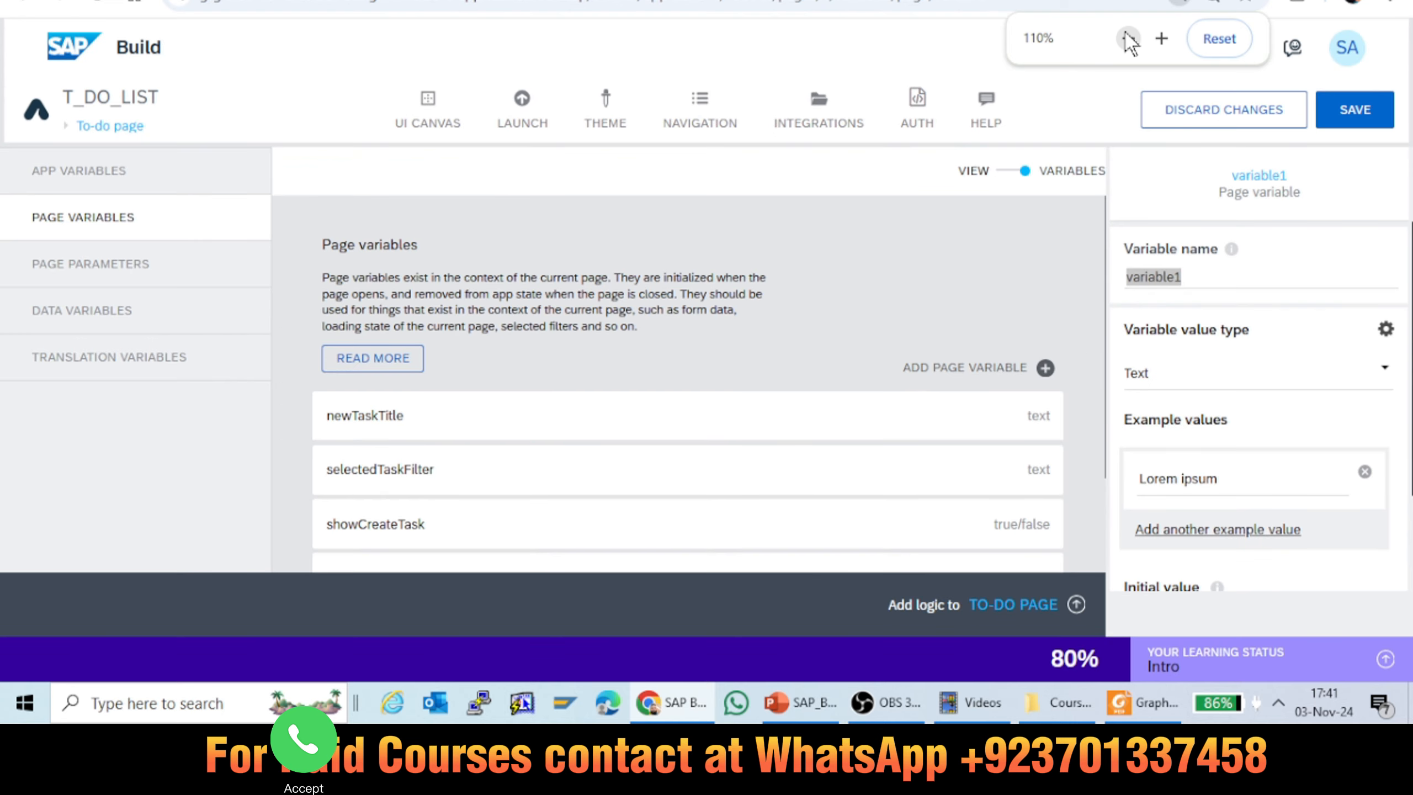
click(1128, 38)
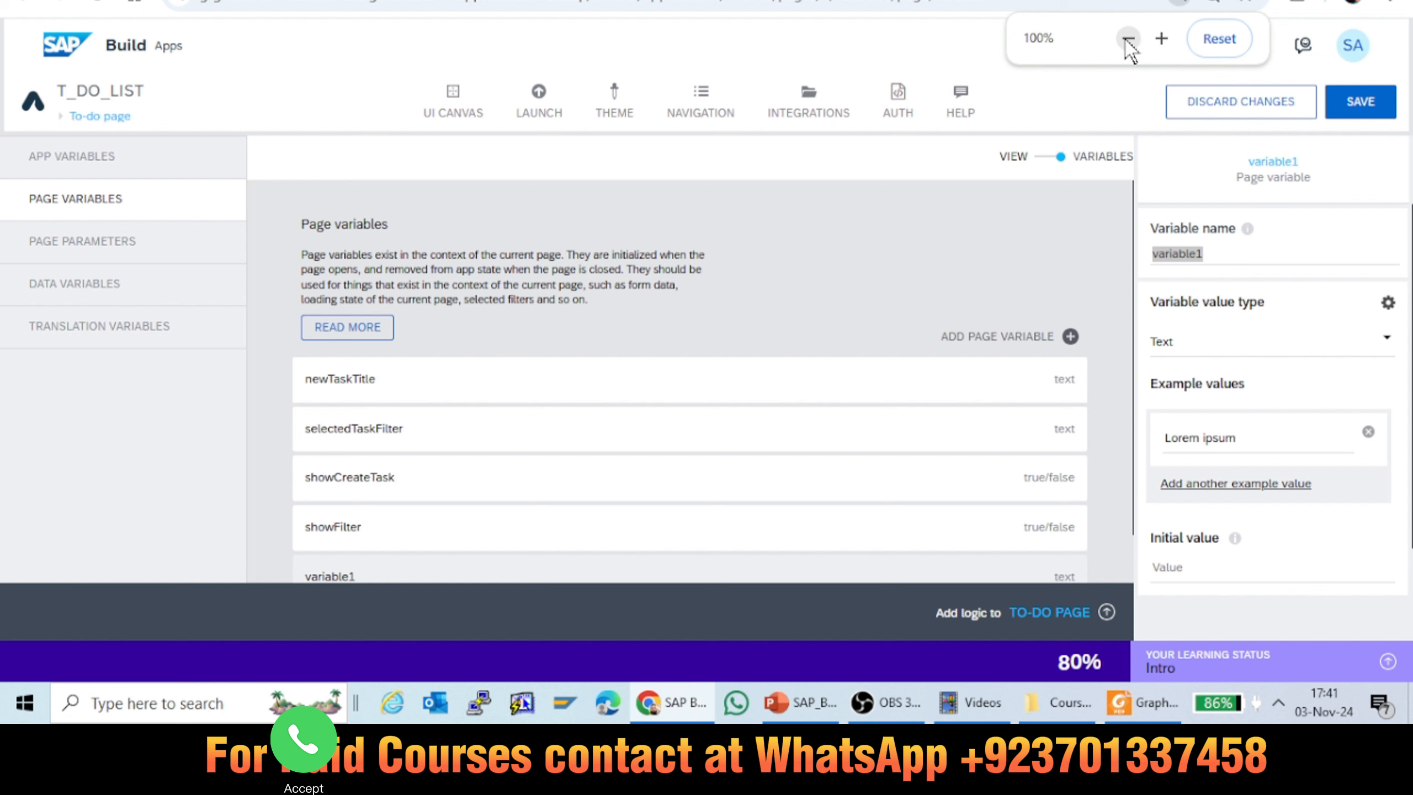
click(1127, 39)
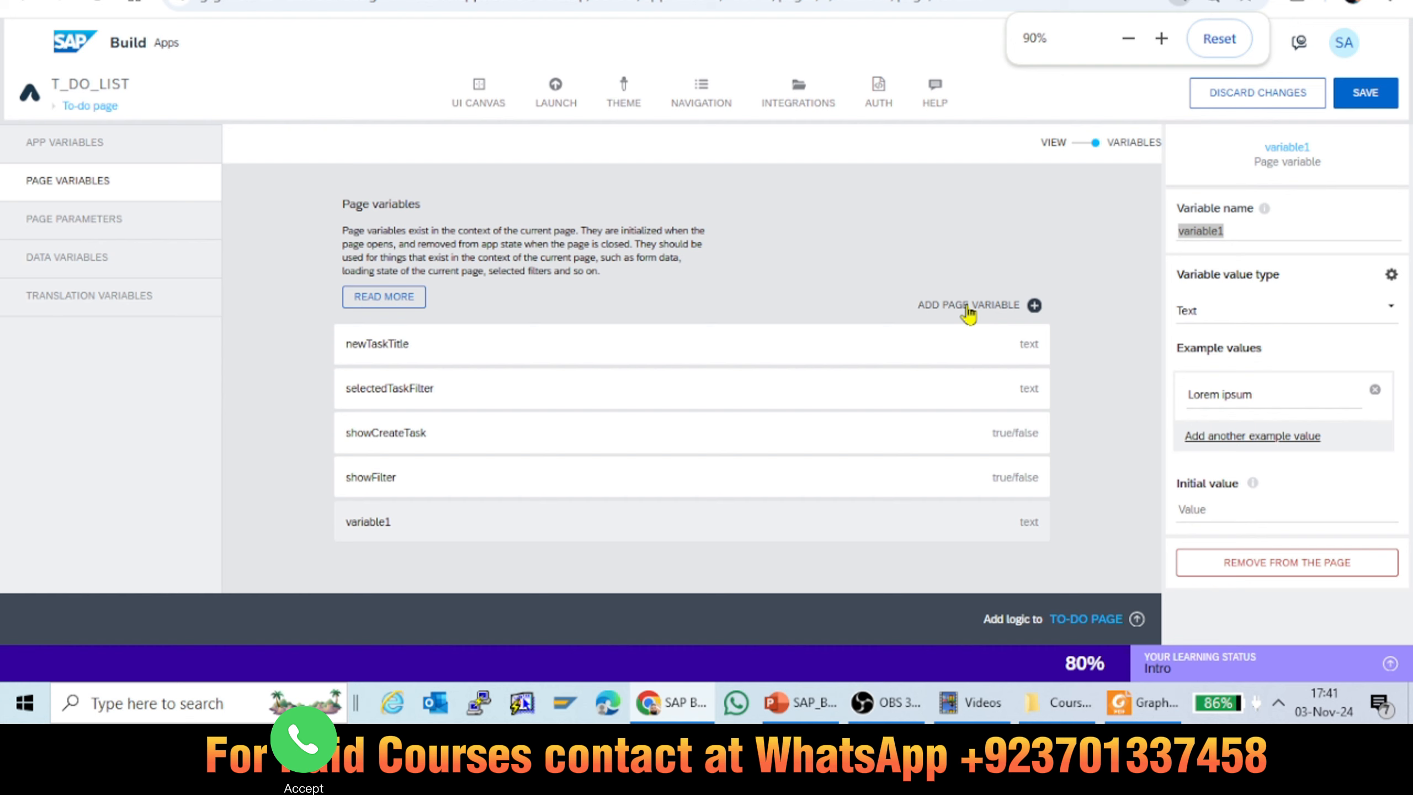
double_click(1229, 231)
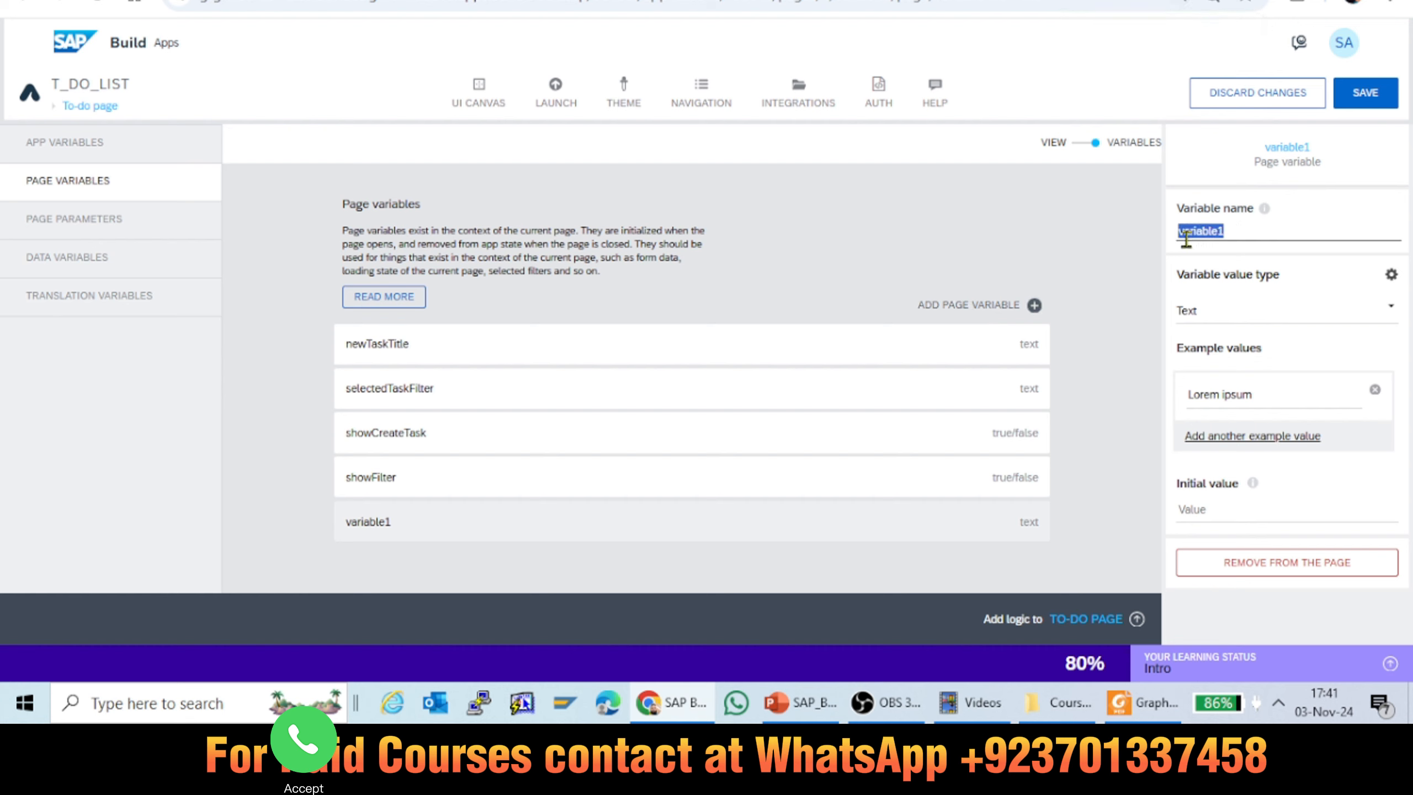
text(pA)
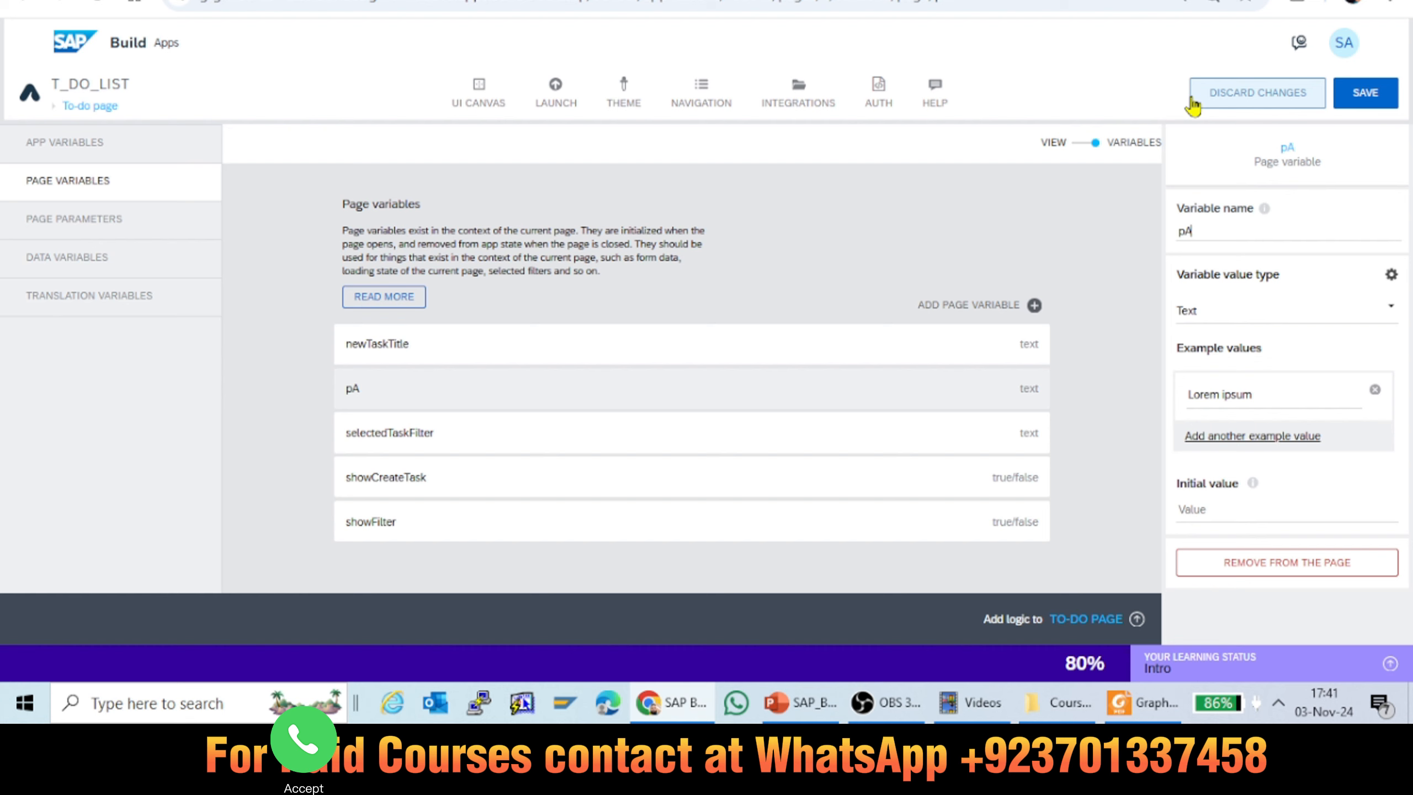
key(BackSpace)
key(BackSpace)
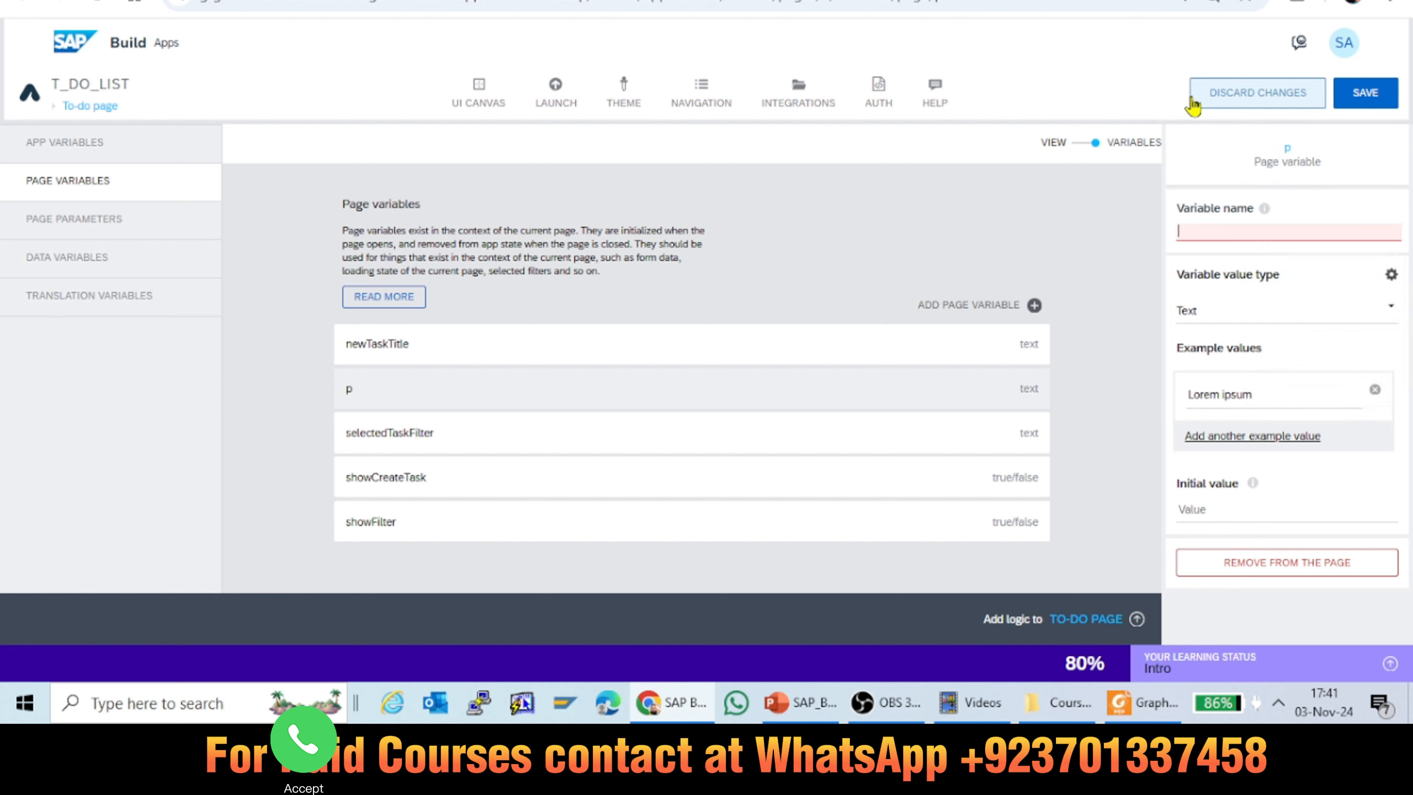
text(Pa)
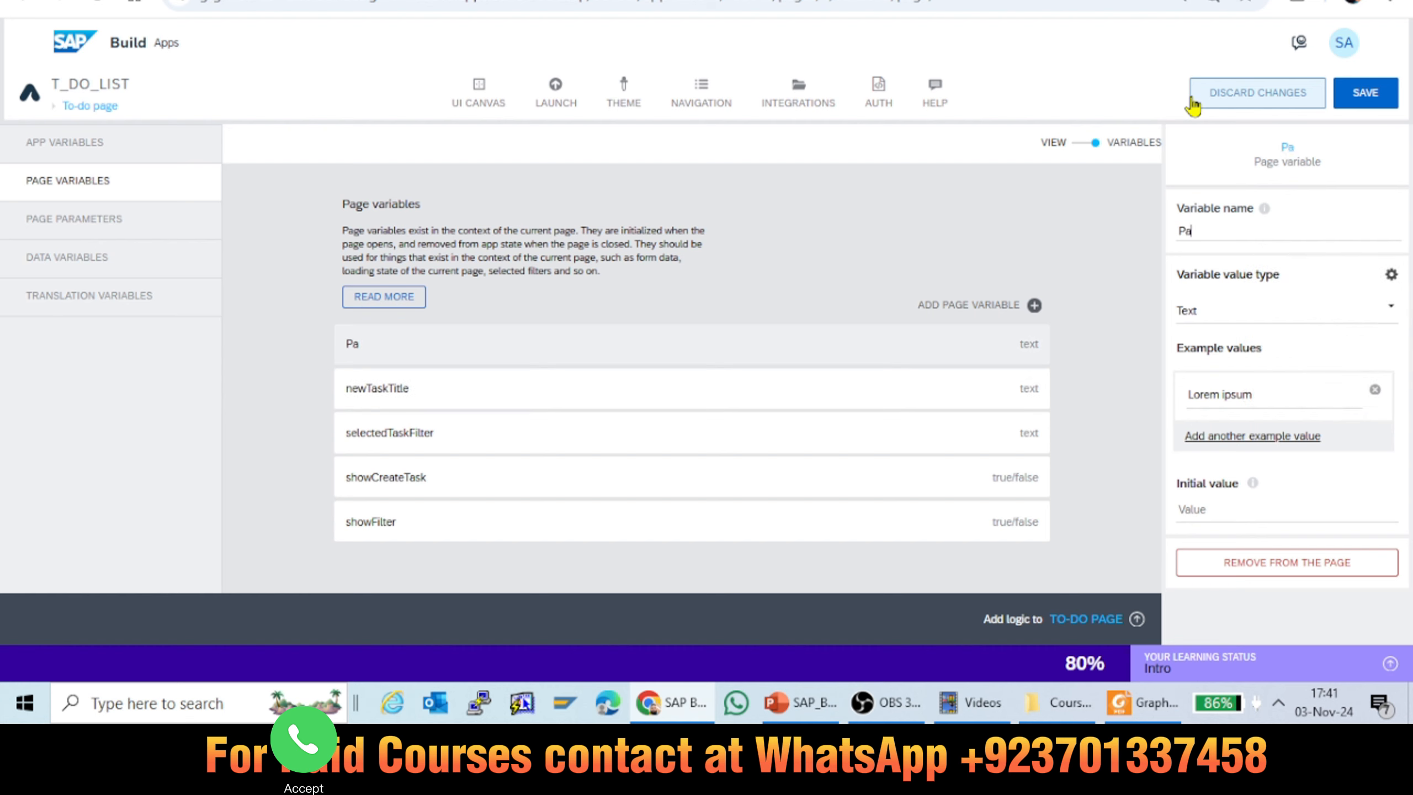
text(ge)
text(Variable_task)
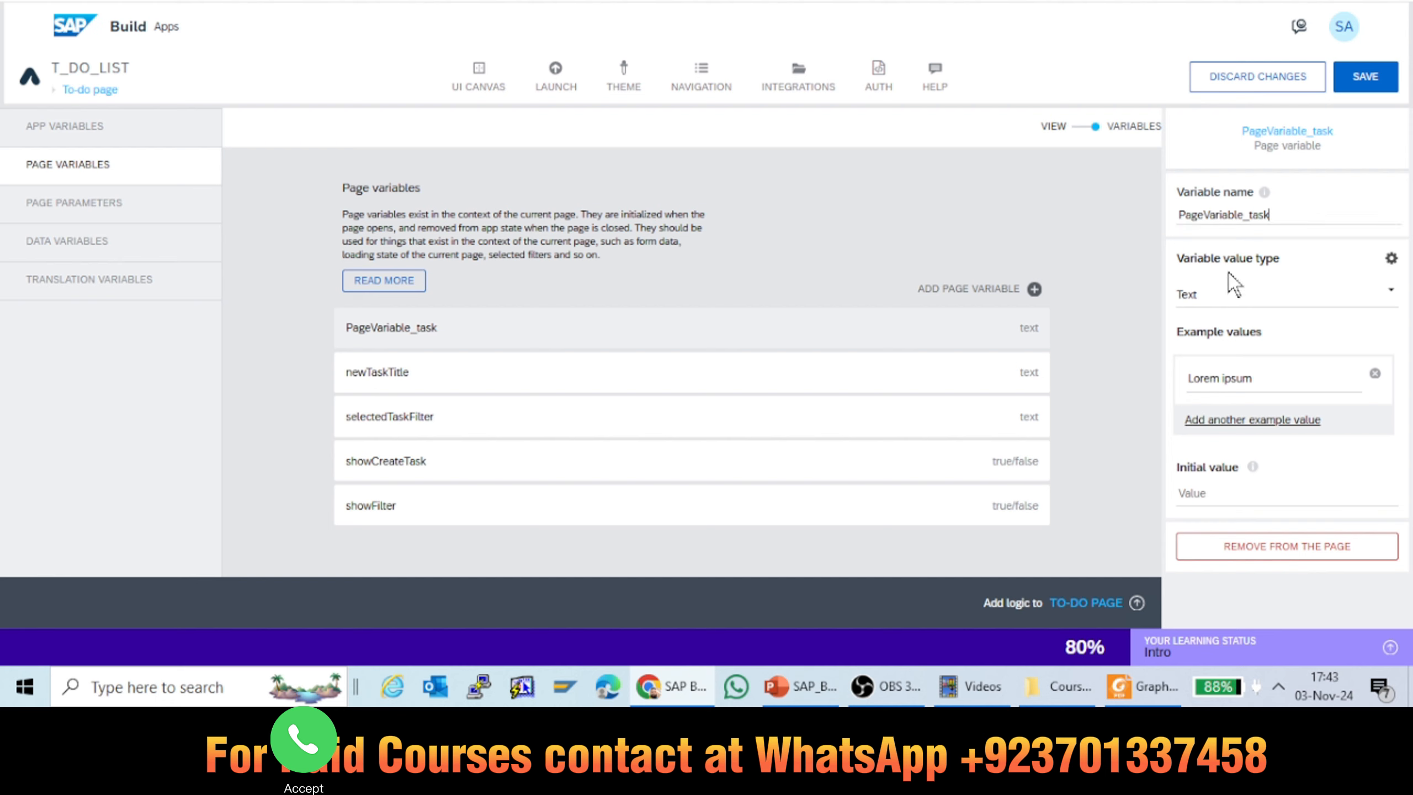
Step: Review the value types available for PageVariable_task, keep Text, and save the app
click(1201, 307)
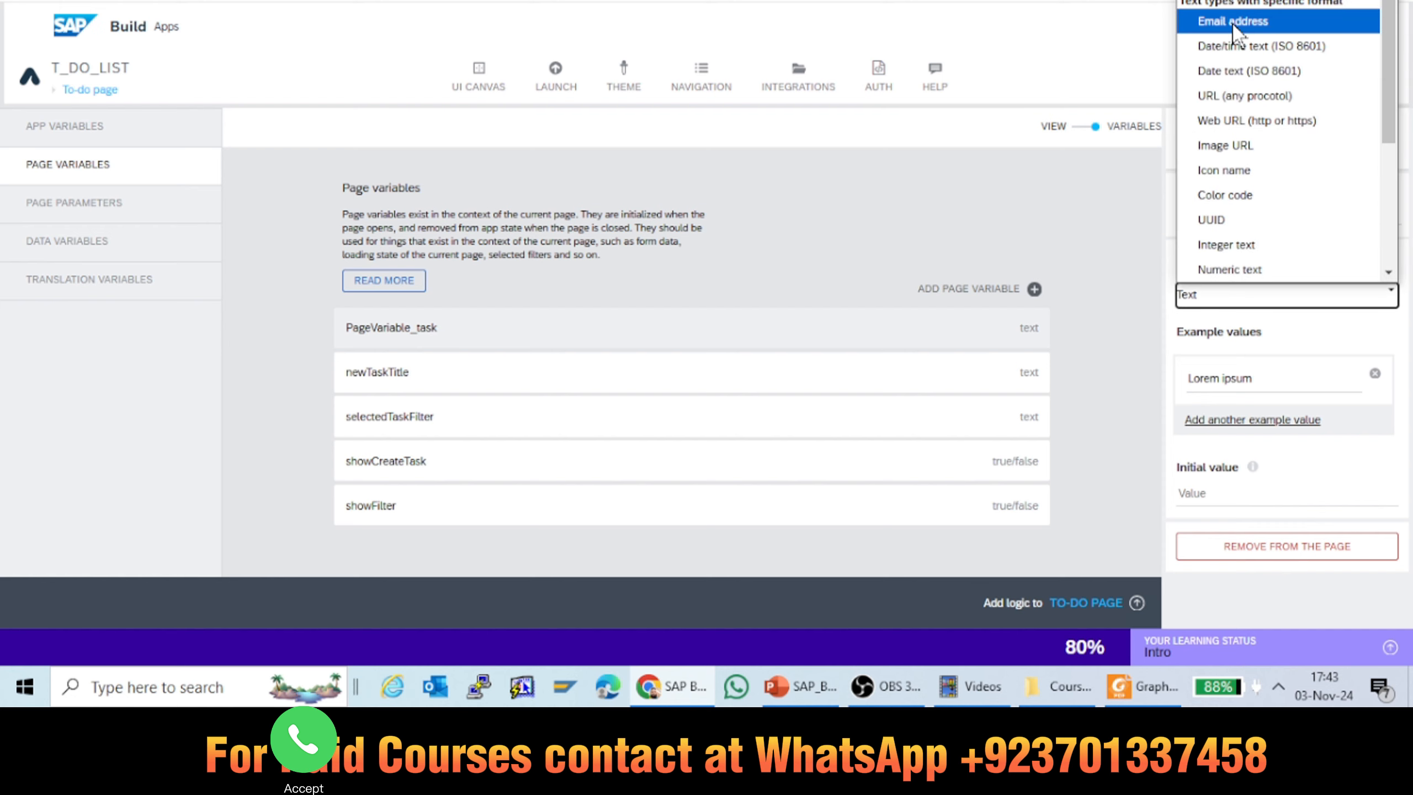
click(1116, 192)
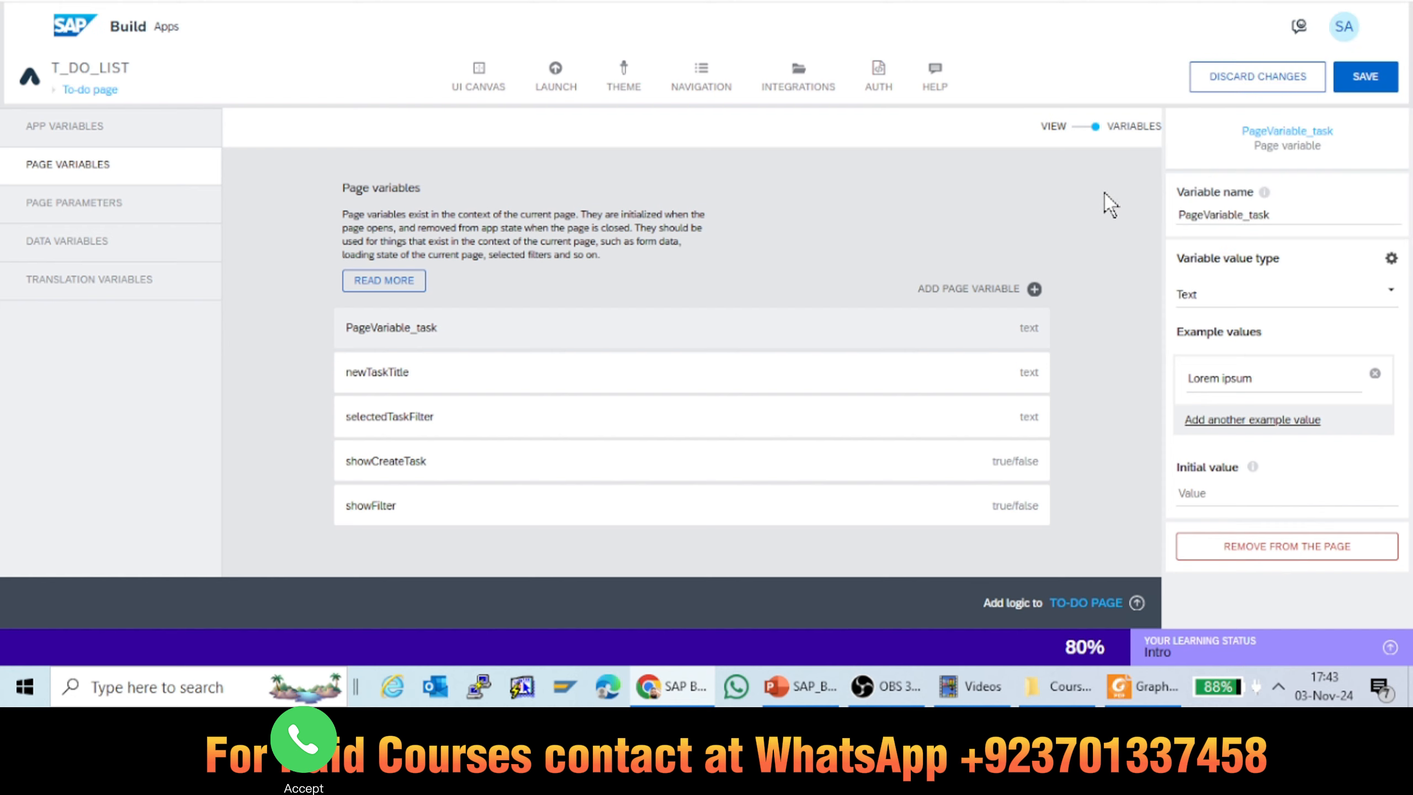
click(1381, 80)
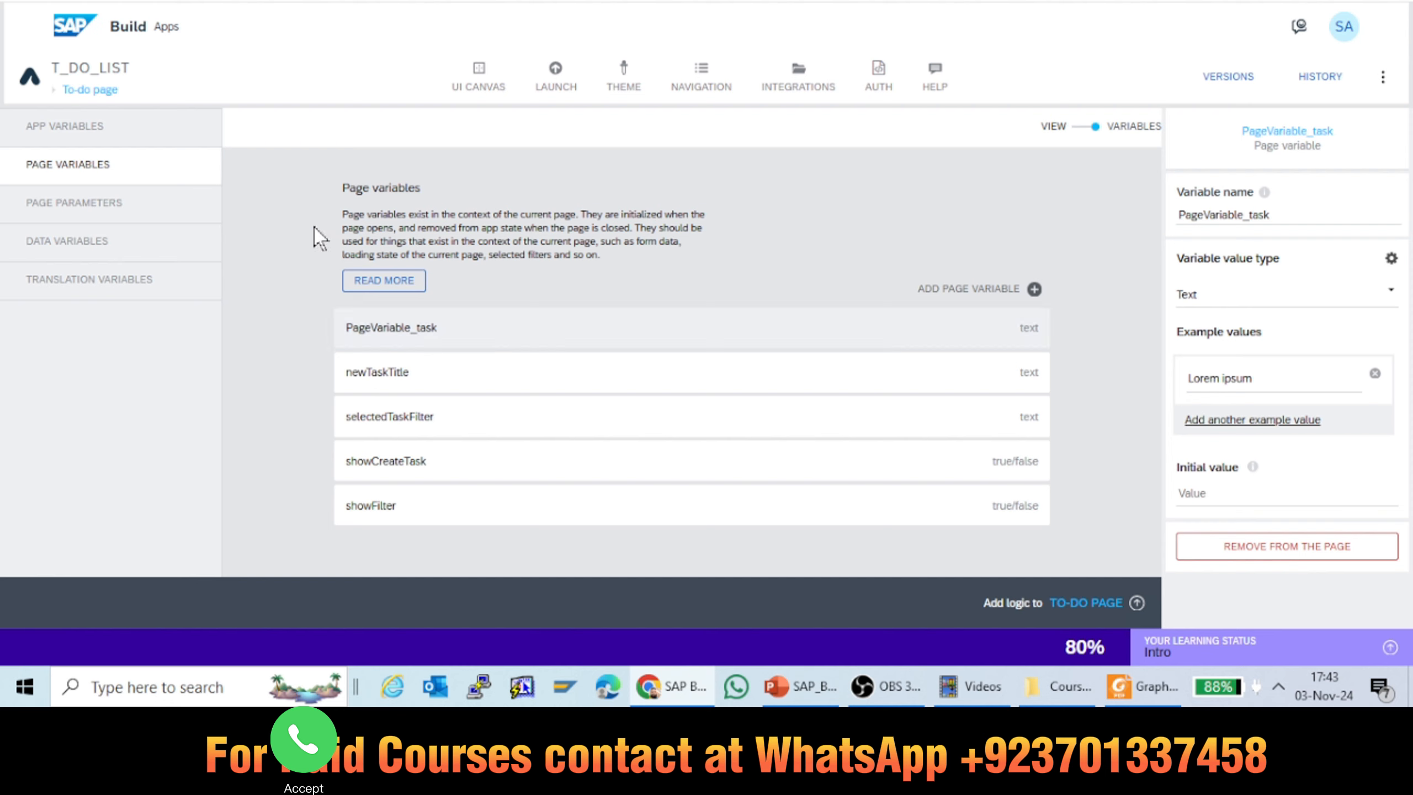
Step: Read the description of page parameters with the browser page enlarged, then restore the page zoom to 100%
click(63, 212)
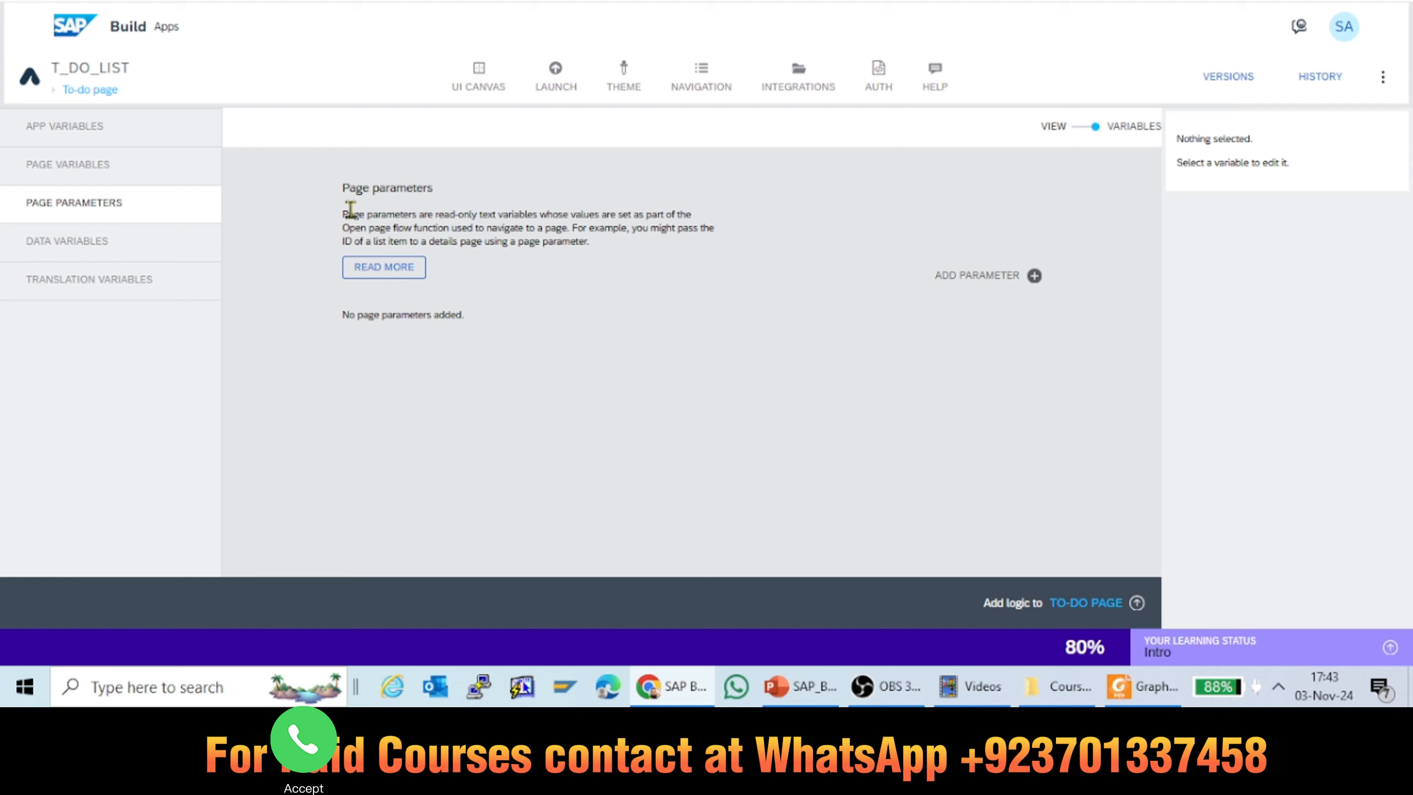
drag(343, 214, 604, 243)
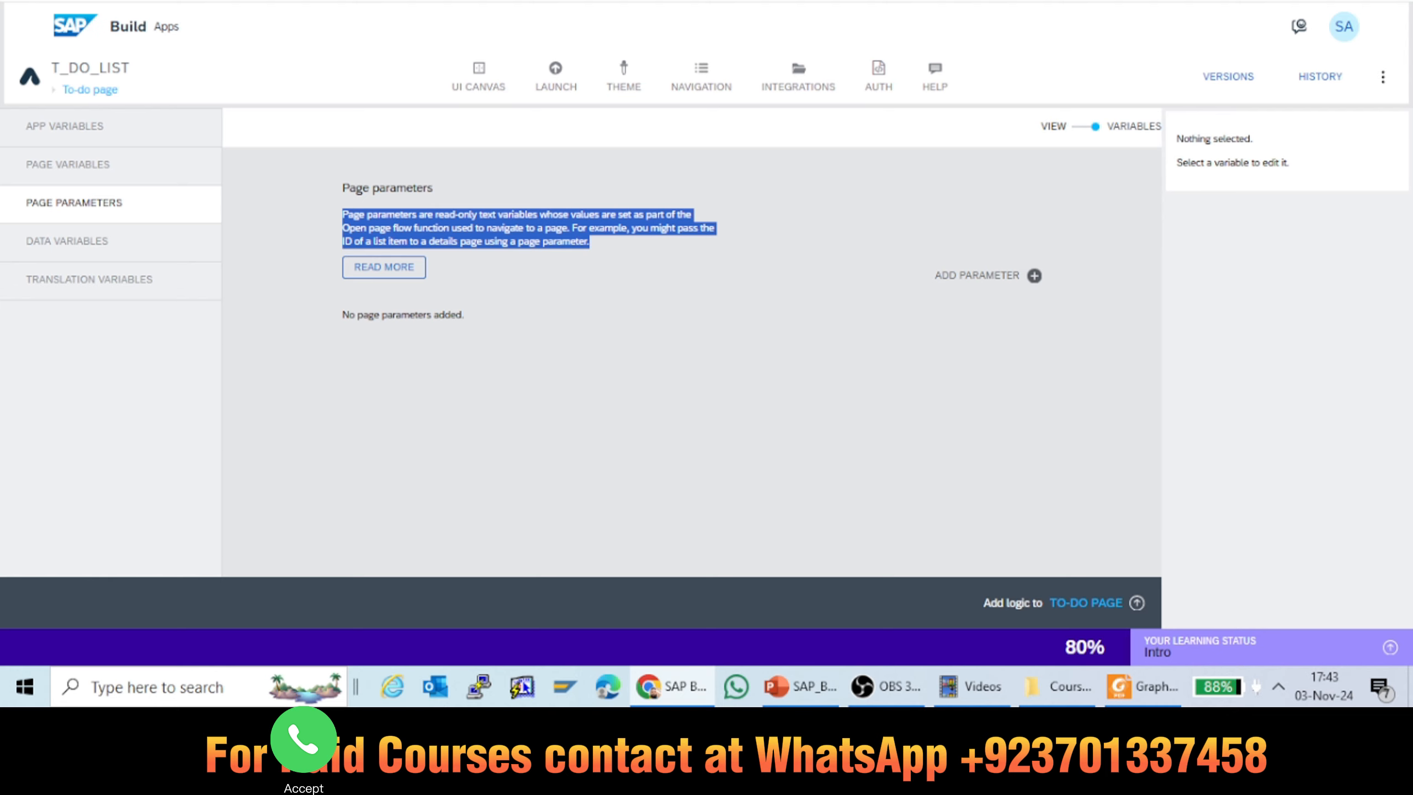
click(1227, 1)
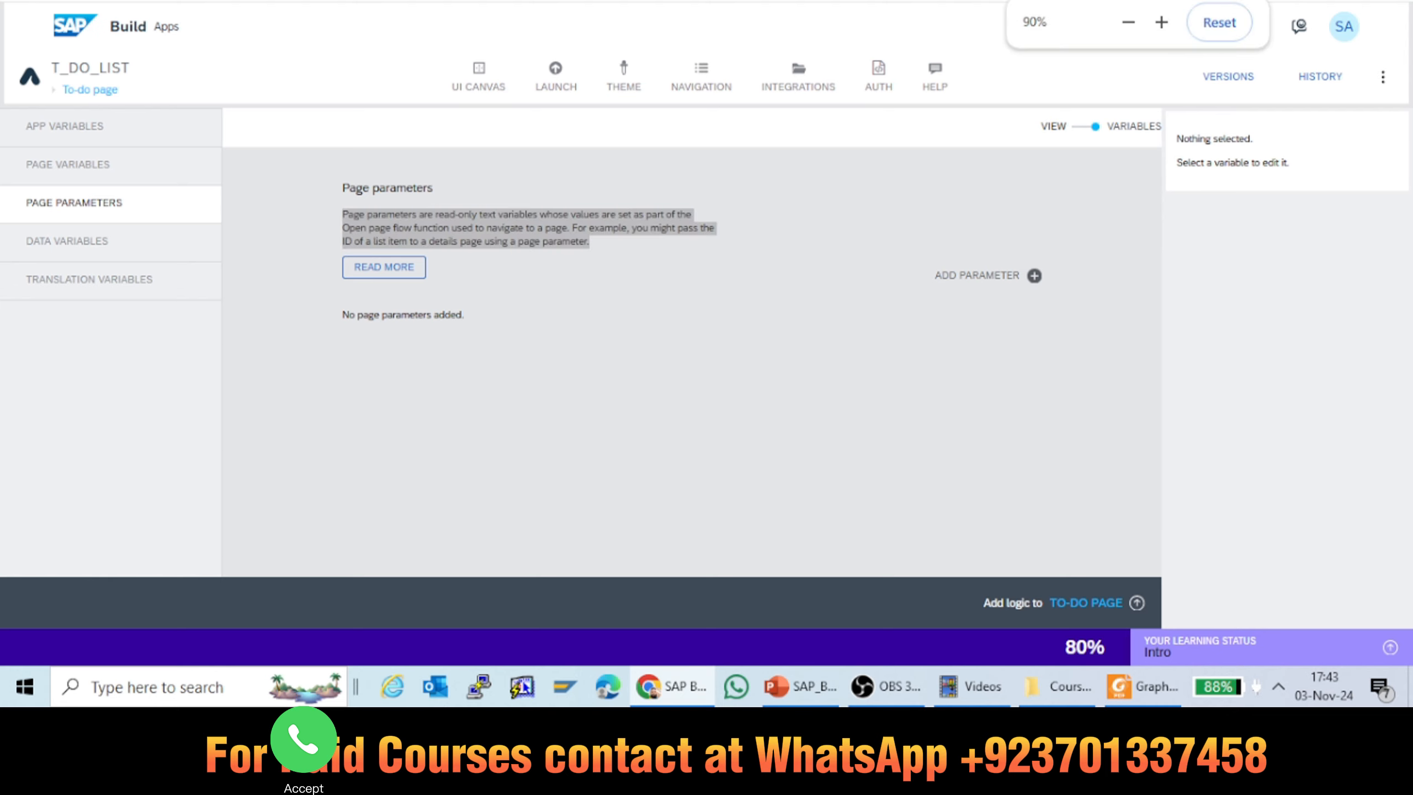
click(1161, 24)
click(1161, 23)
click(1161, 24)
click(1161, 23)
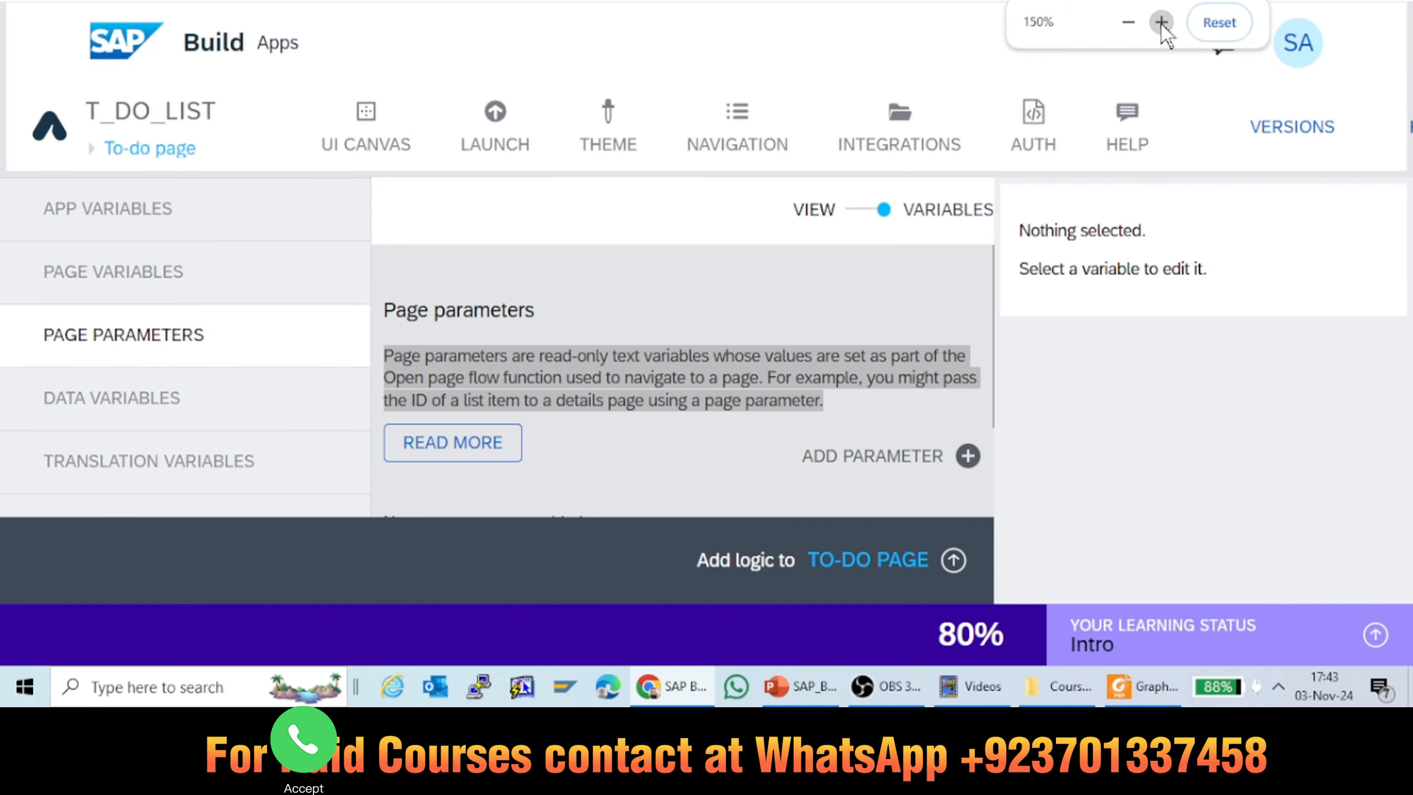
click(1161, 23)
click(1127, 22)
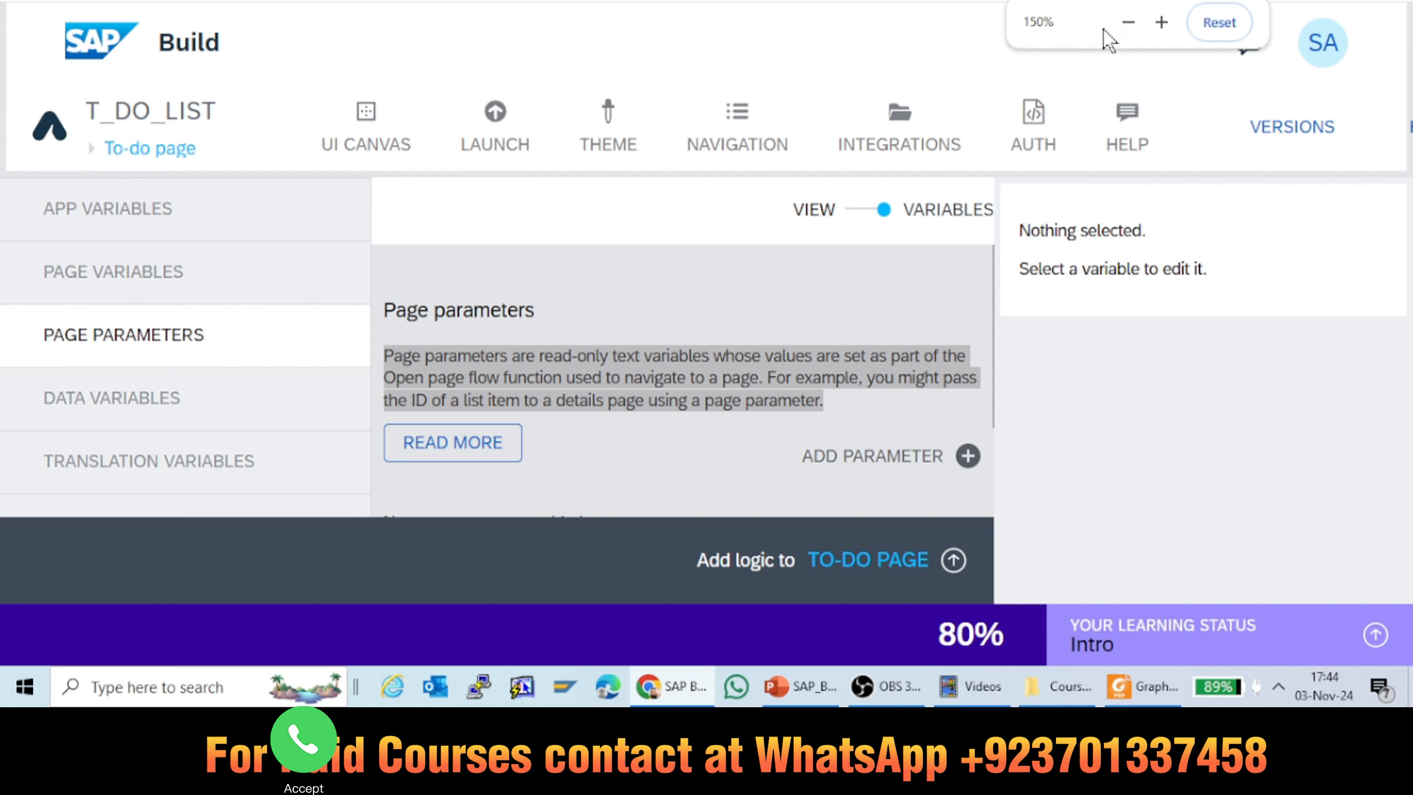
click(1128, 22)
click(1128, 22)
click(1129, 22)
click(1128, 22)
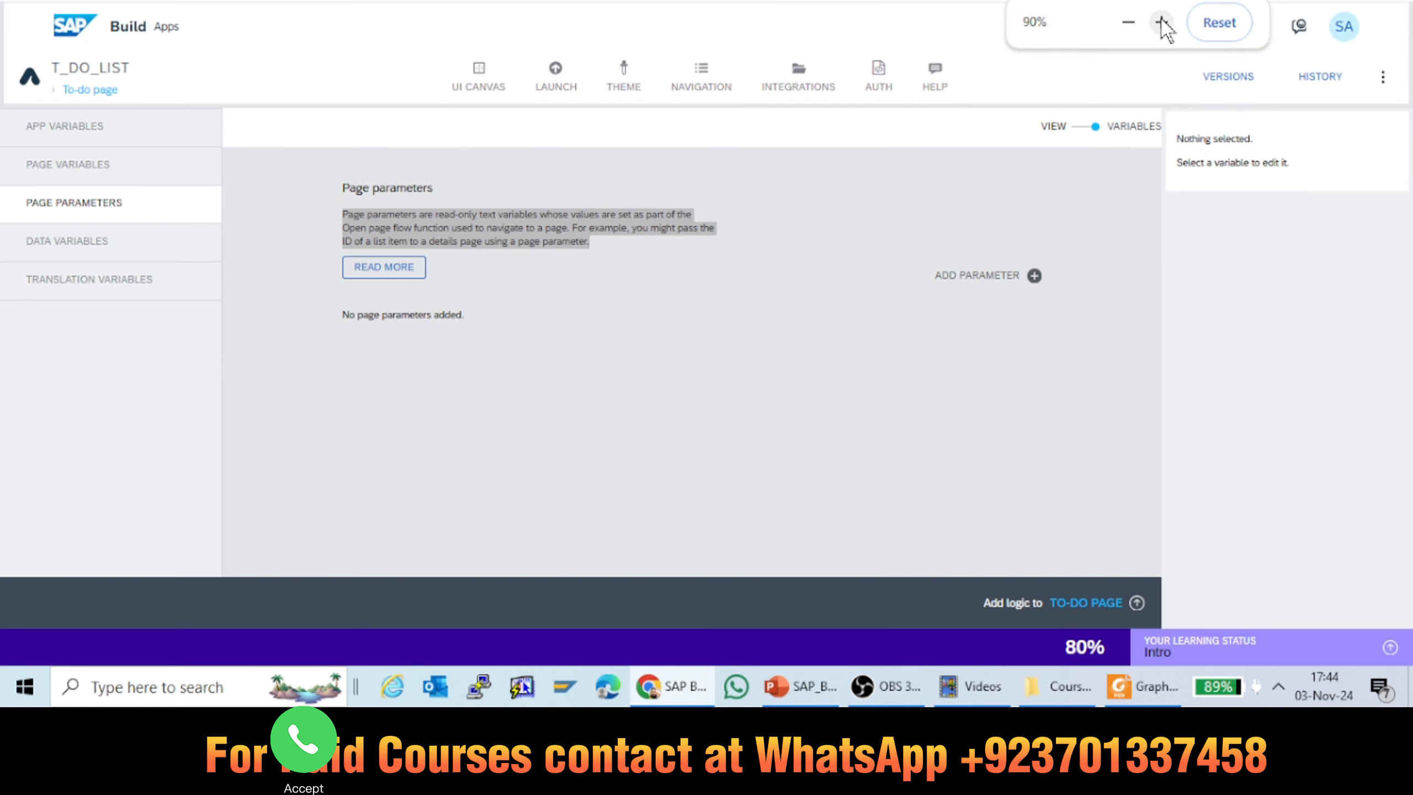
click(1229, 33)
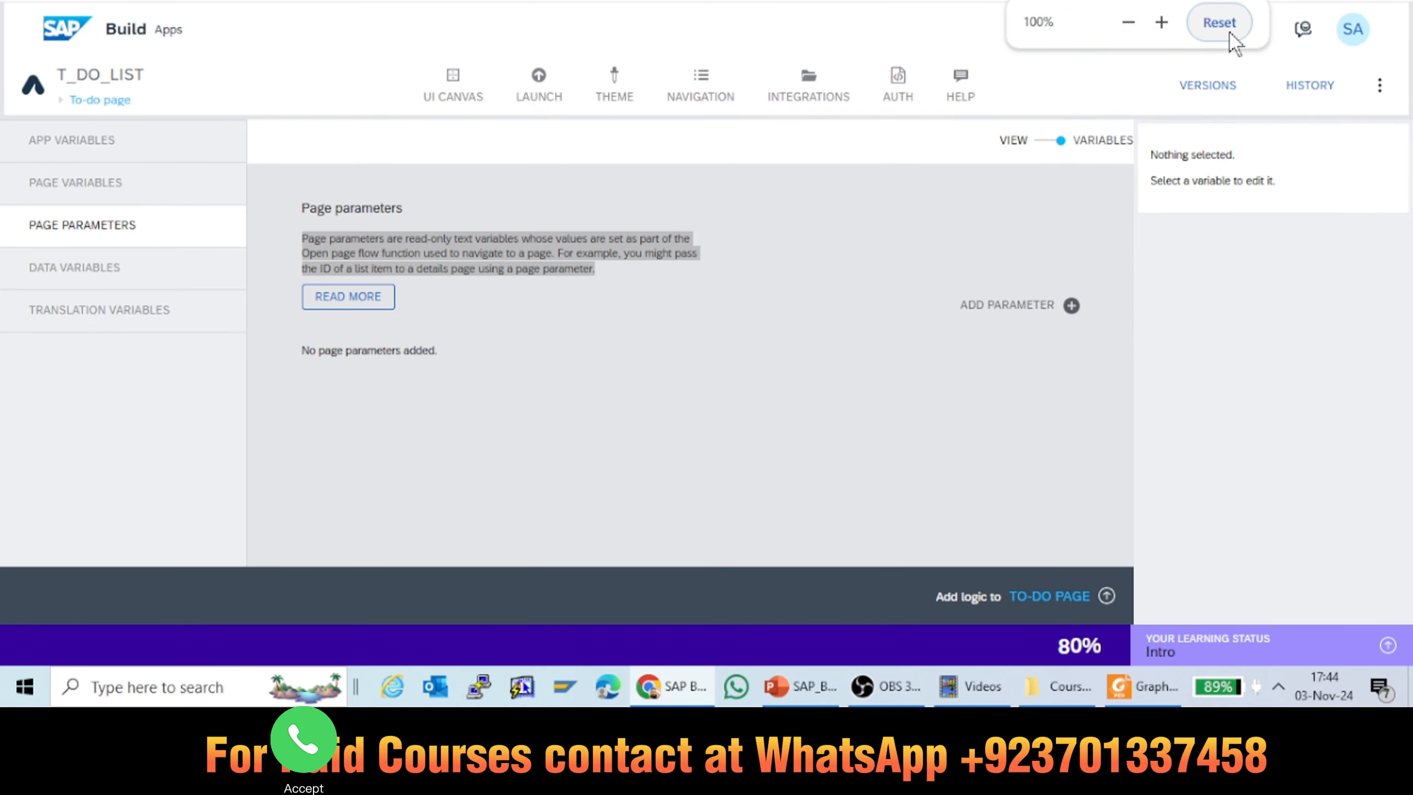
Step: Read the description of data variables with the browser page enlarged to 150%, then return the zoom to 100%
click(112, 274)
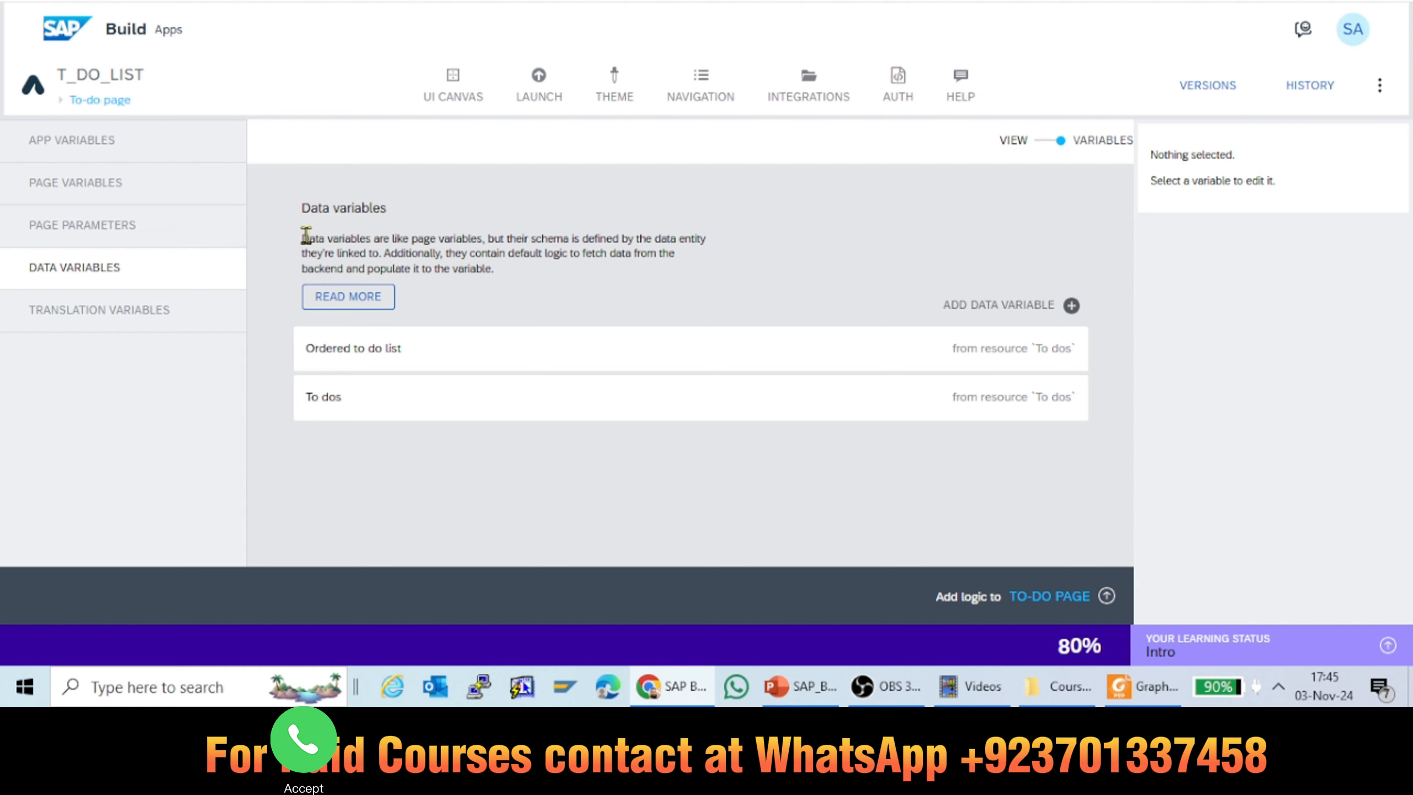
drag(302, 235, 520, 284)
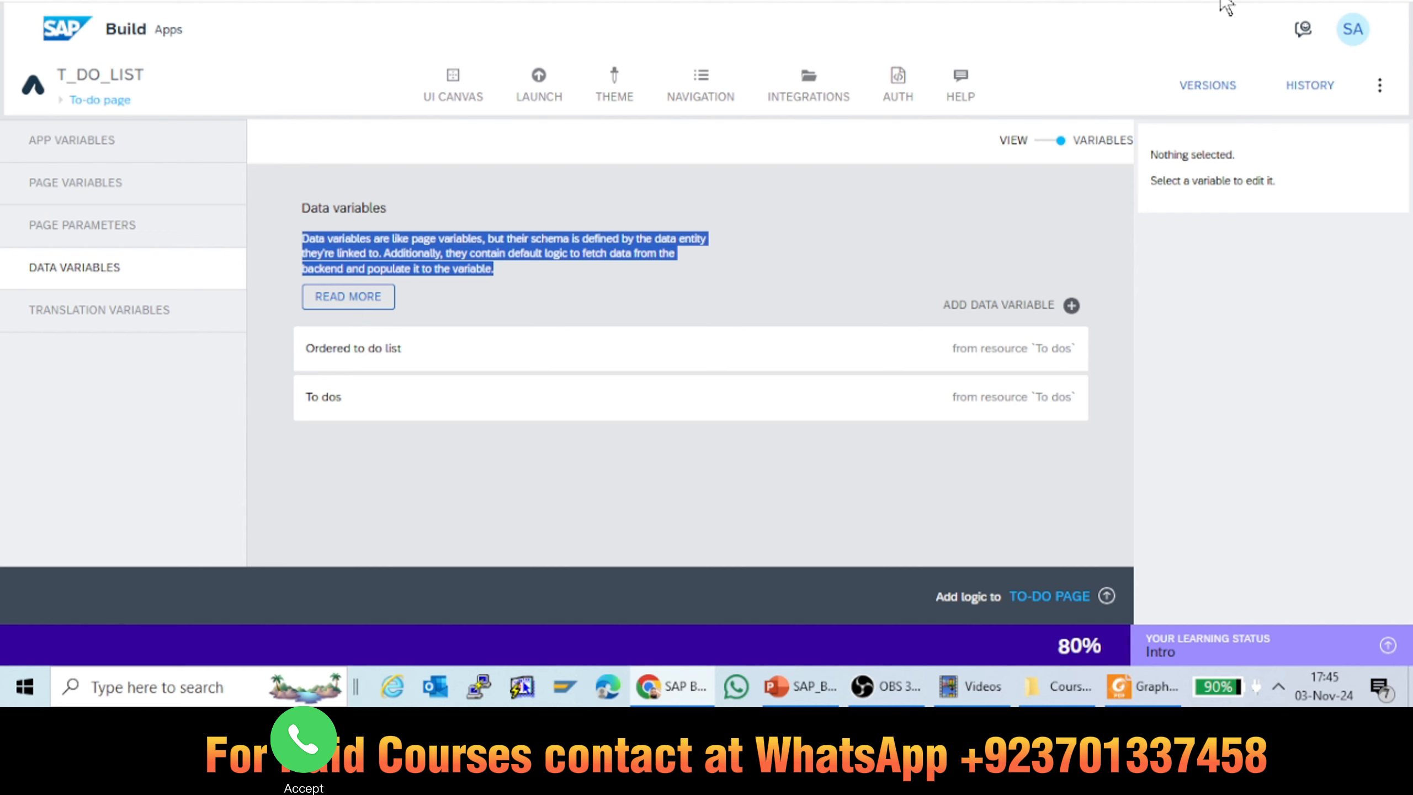
click(1397, 4)
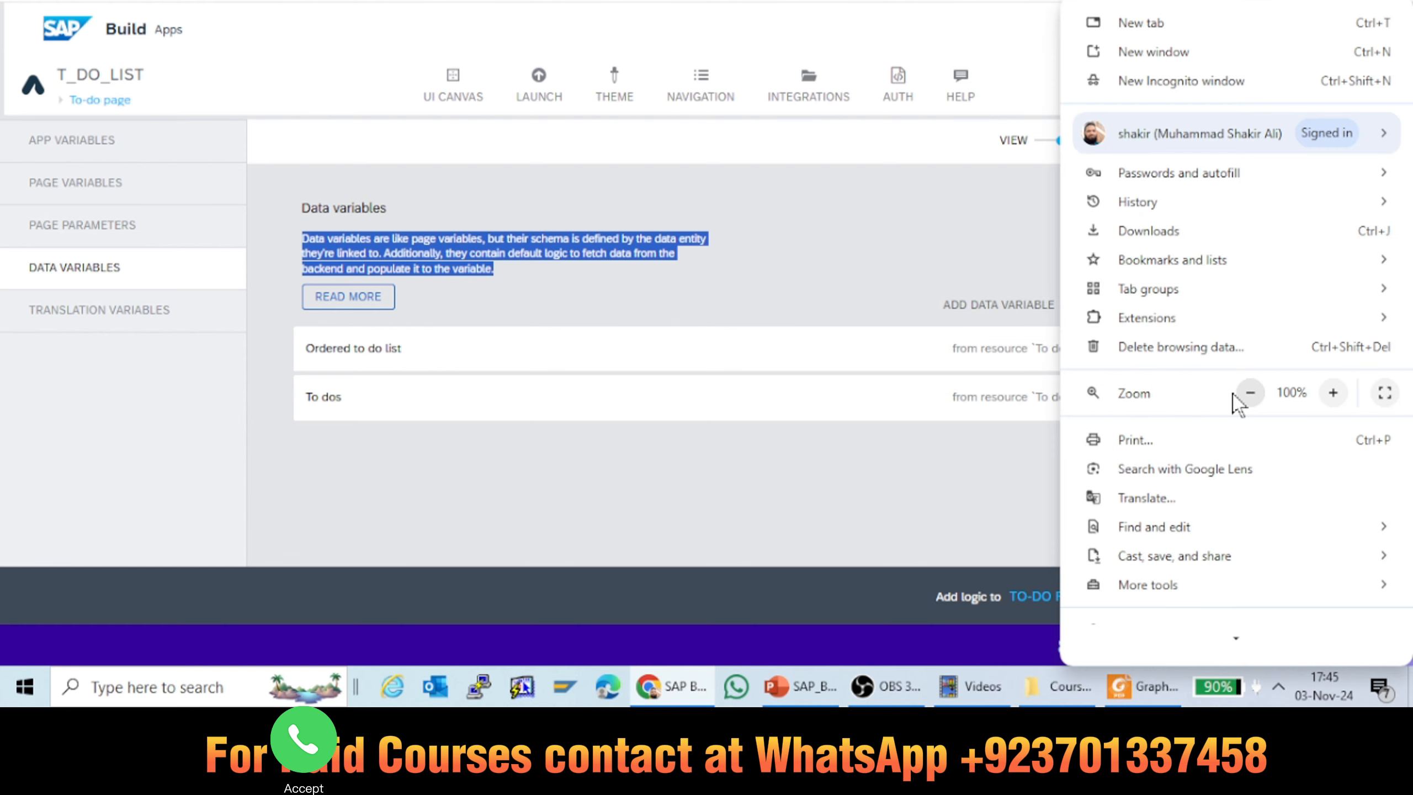
click(1250, 393)
click(1251, 394)
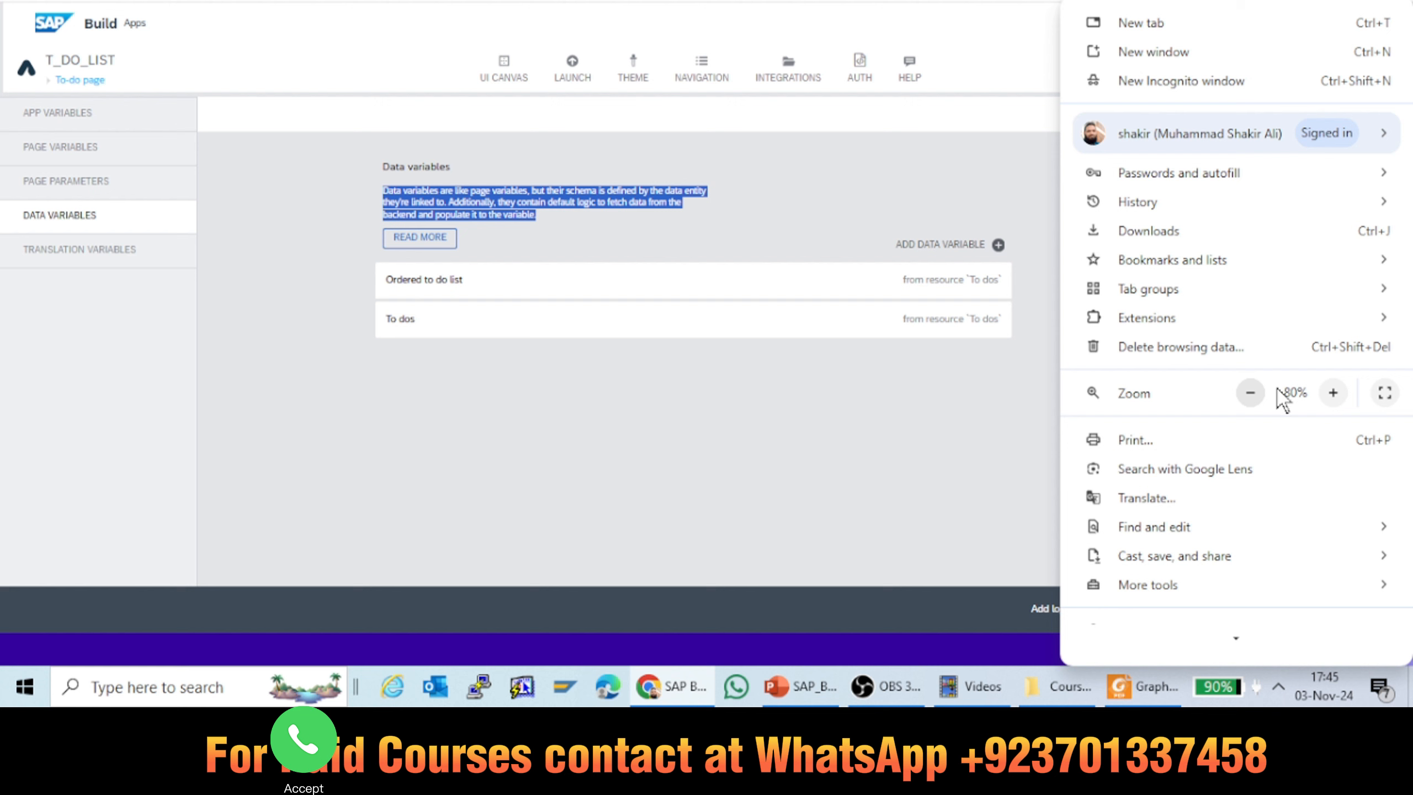
click(1333, 393)
click(1334, 393)
click(1334, 393)
click(1333, 393)
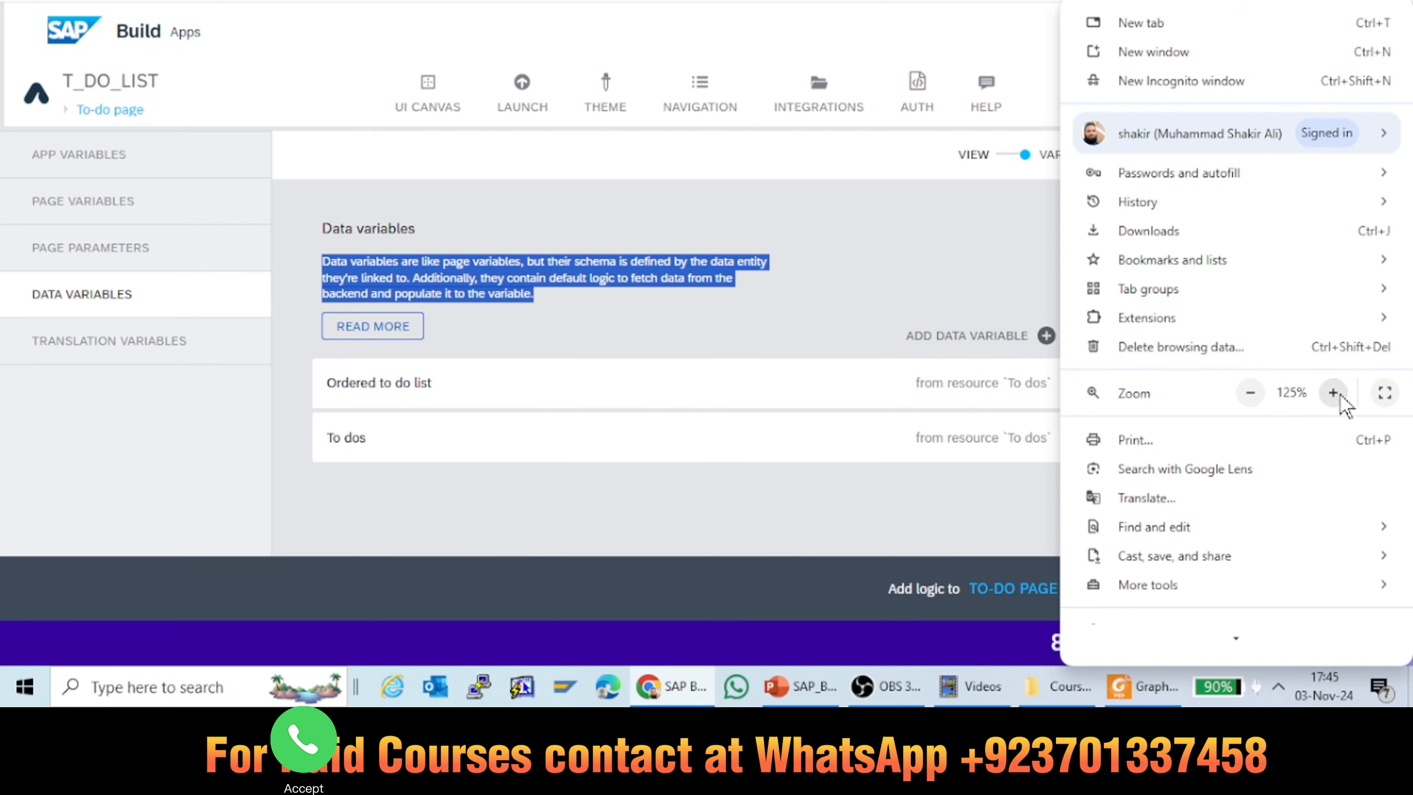
click(1334, 393)
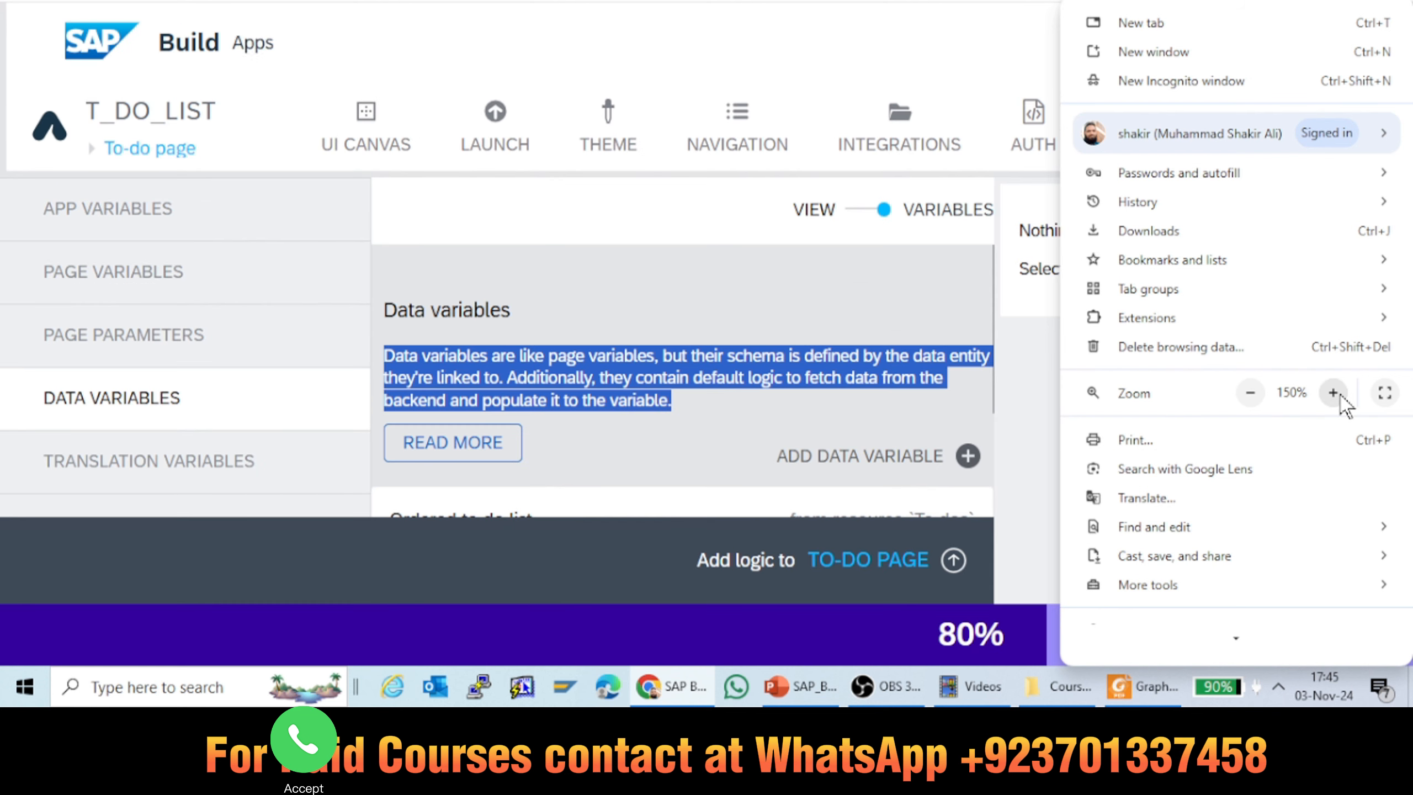
click(734, 262)
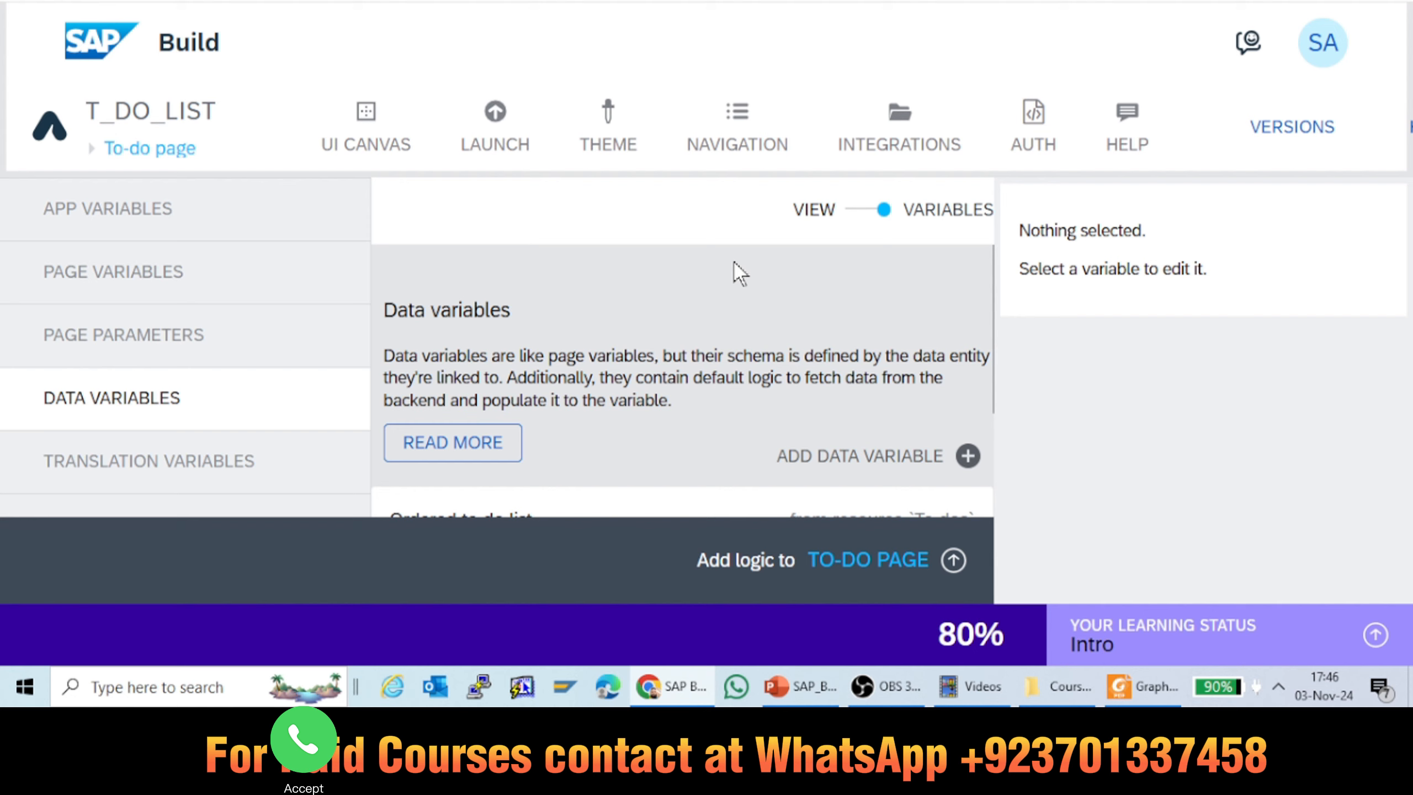
click(1185, 0)
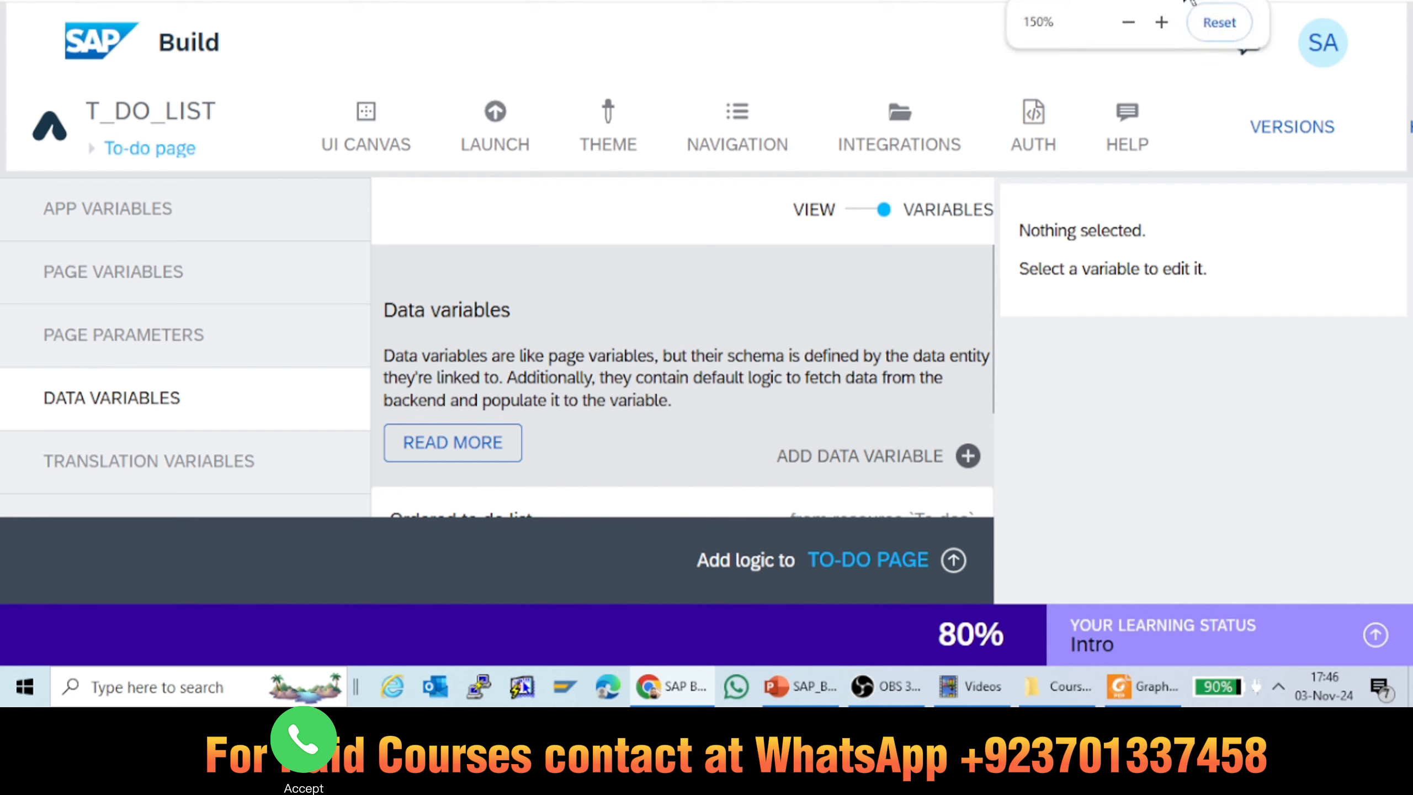
click(1130, 23)
click(1129, 24)
click(1129, 23)
click(1129, 23)
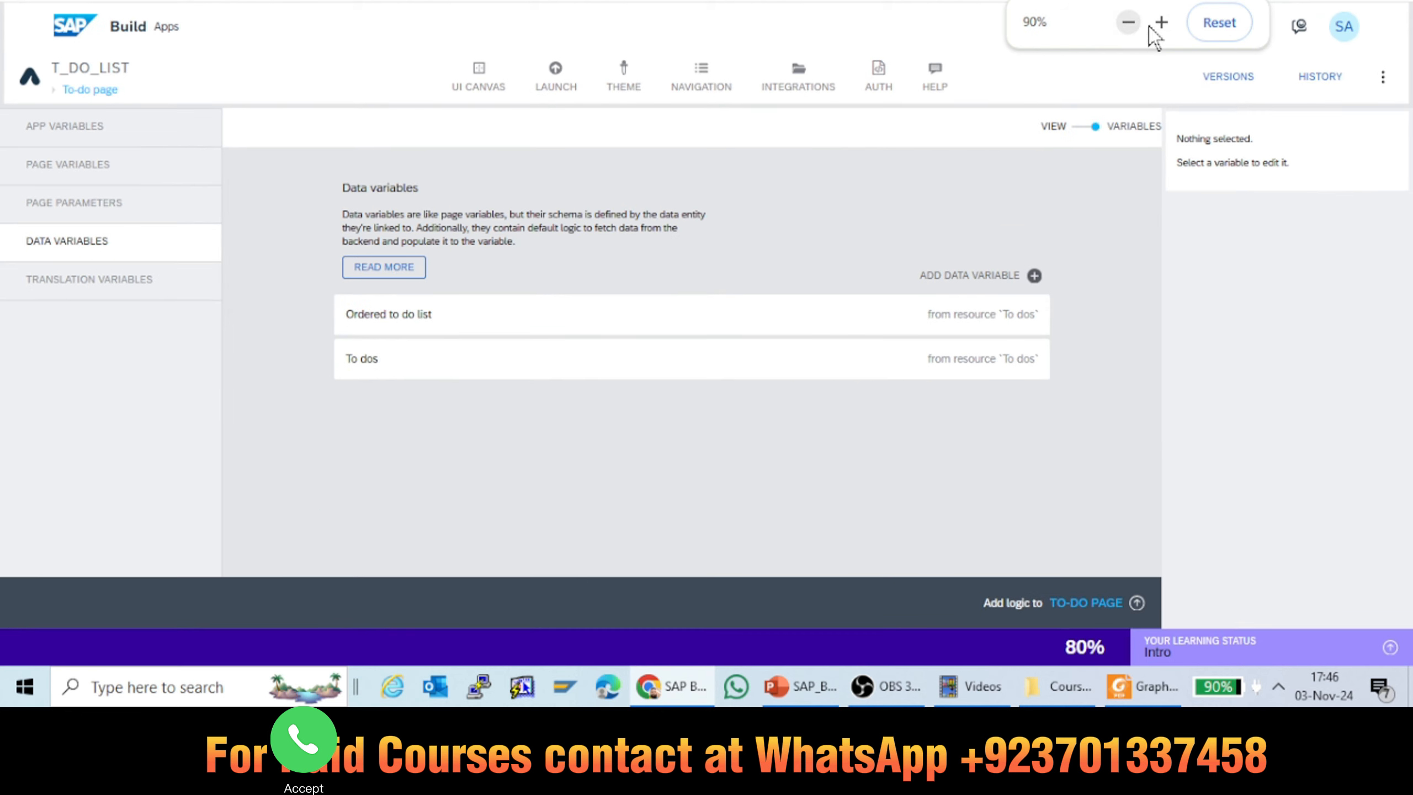
click(1161, 22)
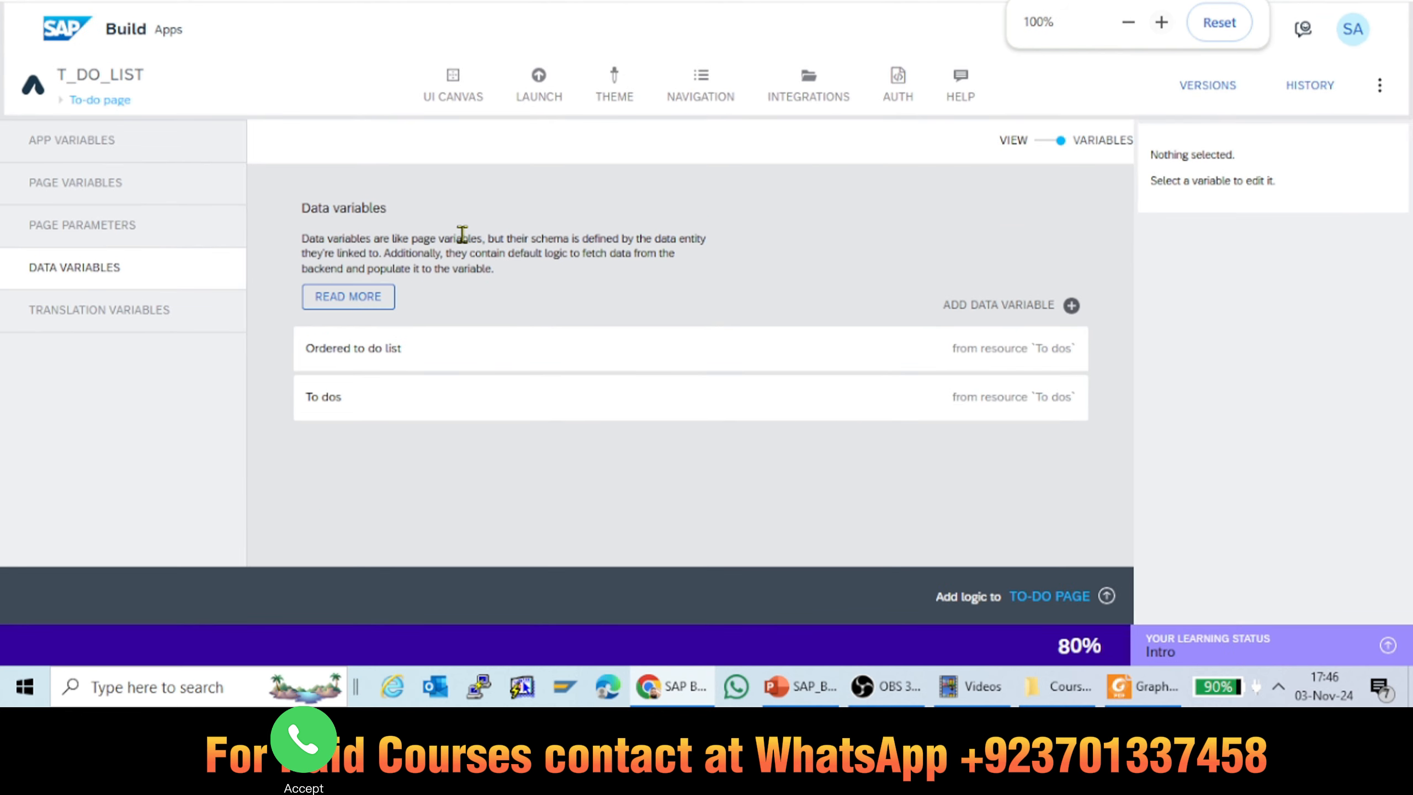
Step: Add Arabic as a supported language in the app's translation variables
click(149, 328)
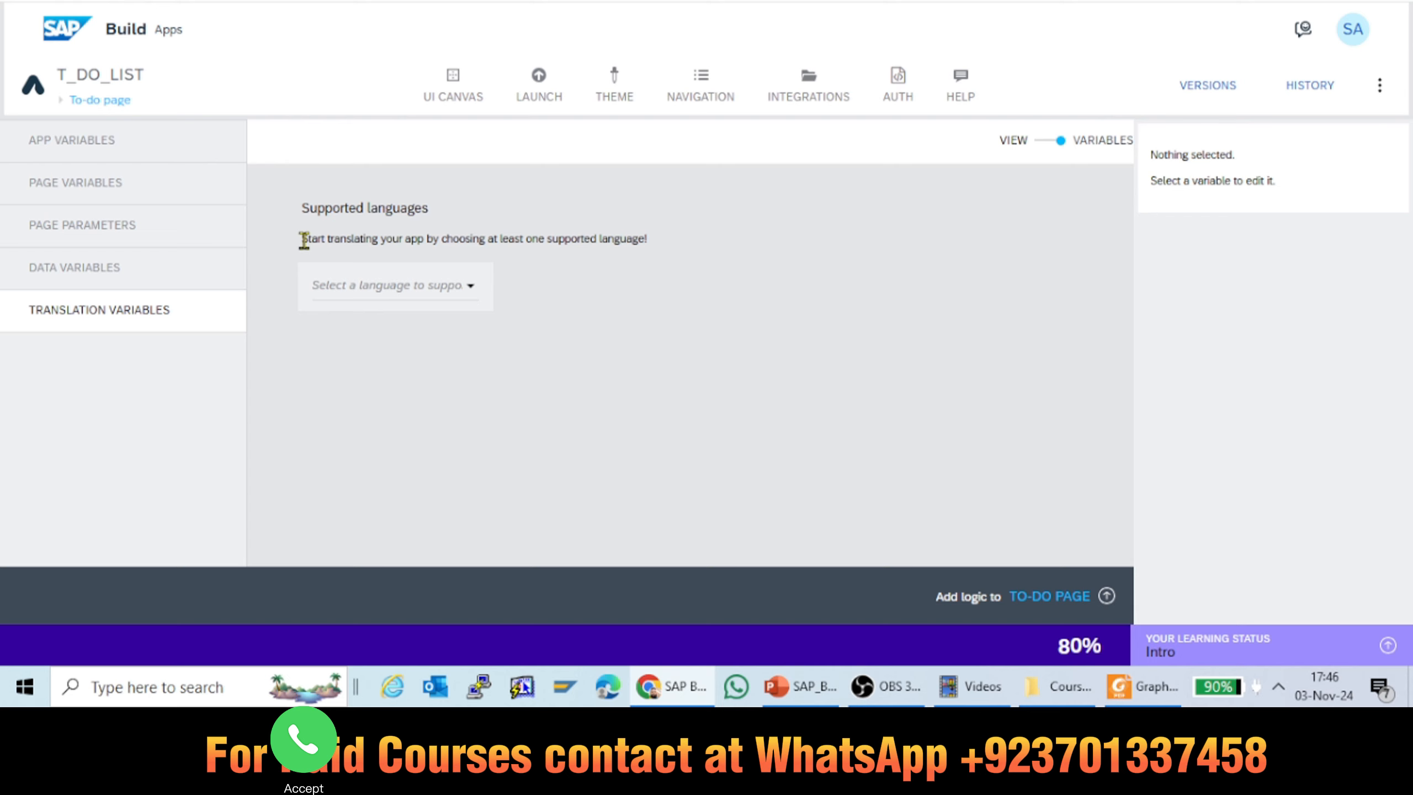
click(416, 287)
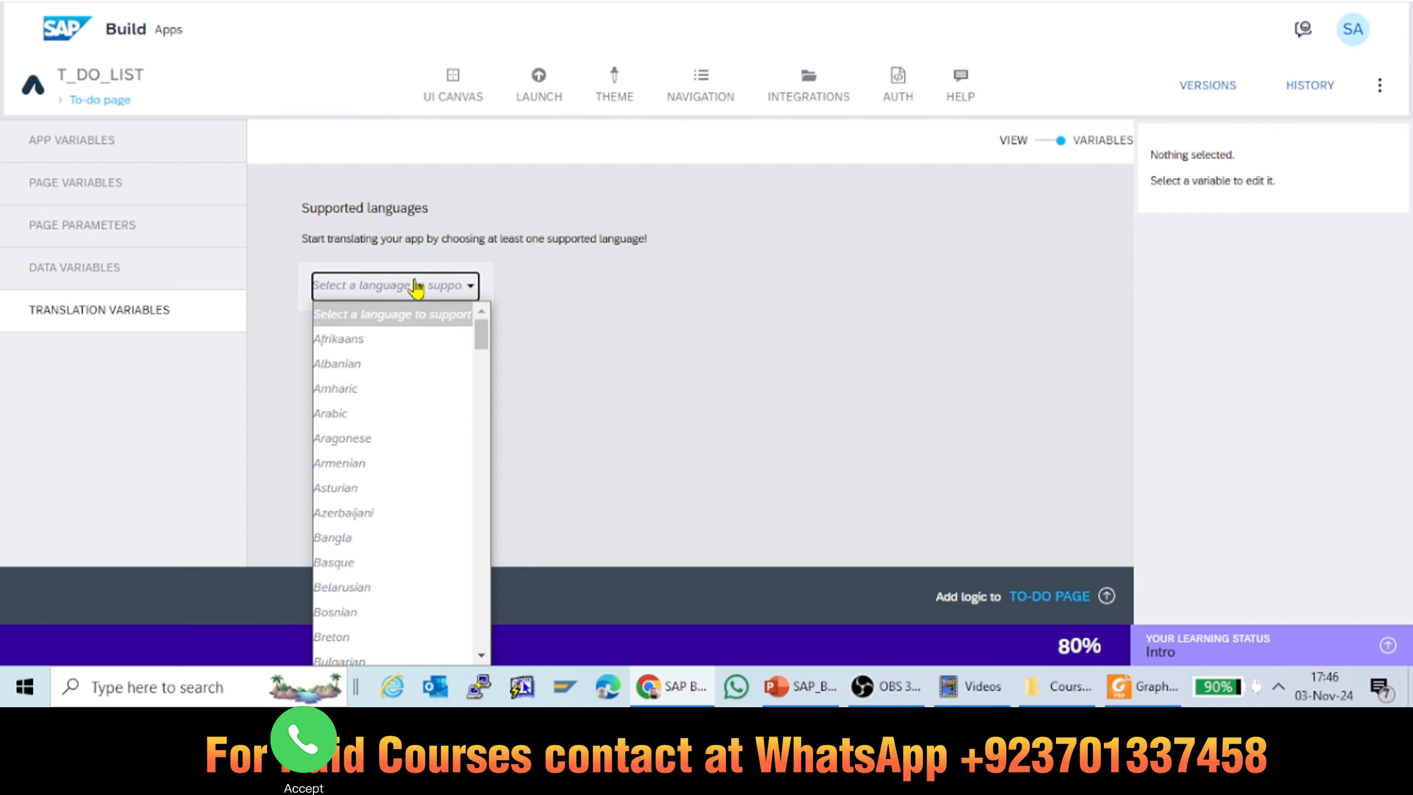
click(337, 413)
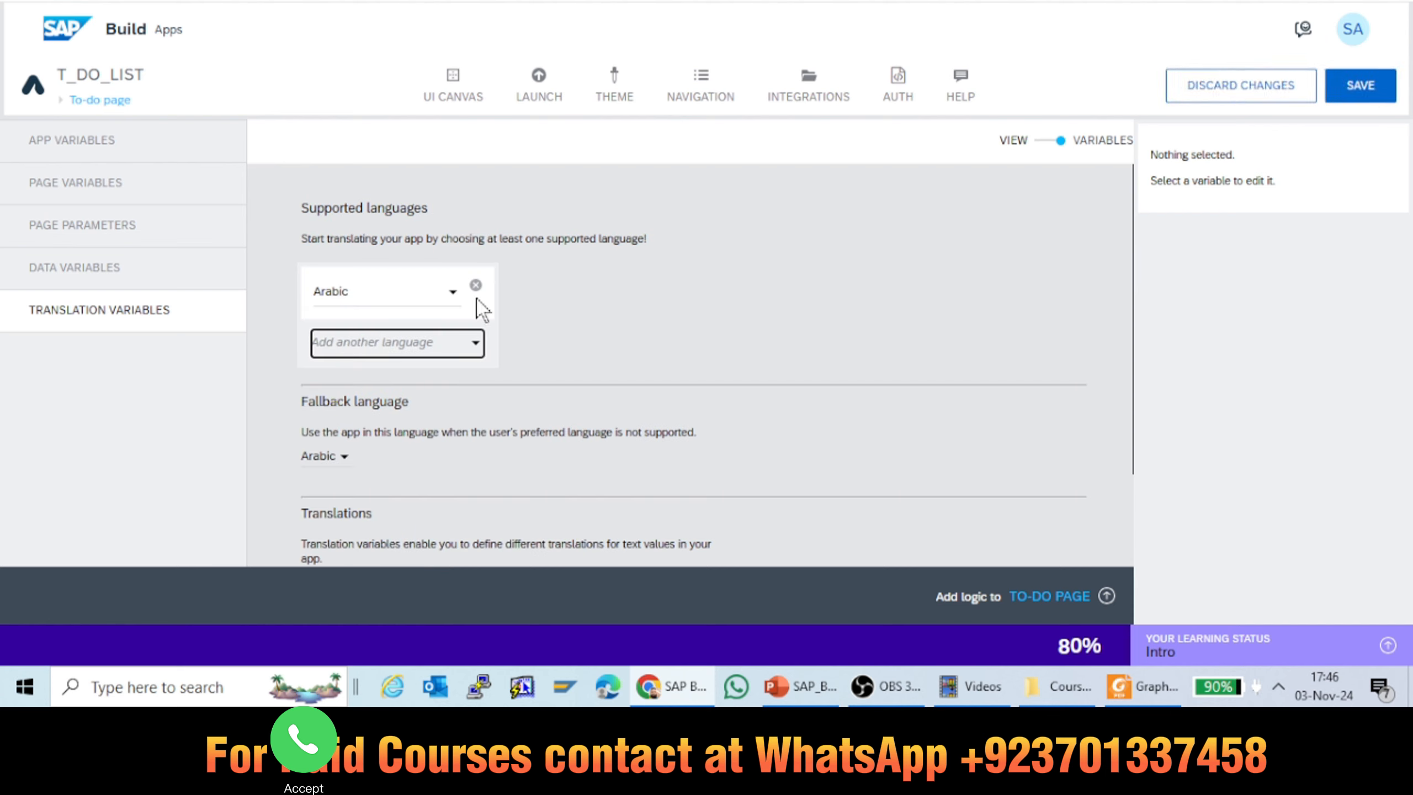
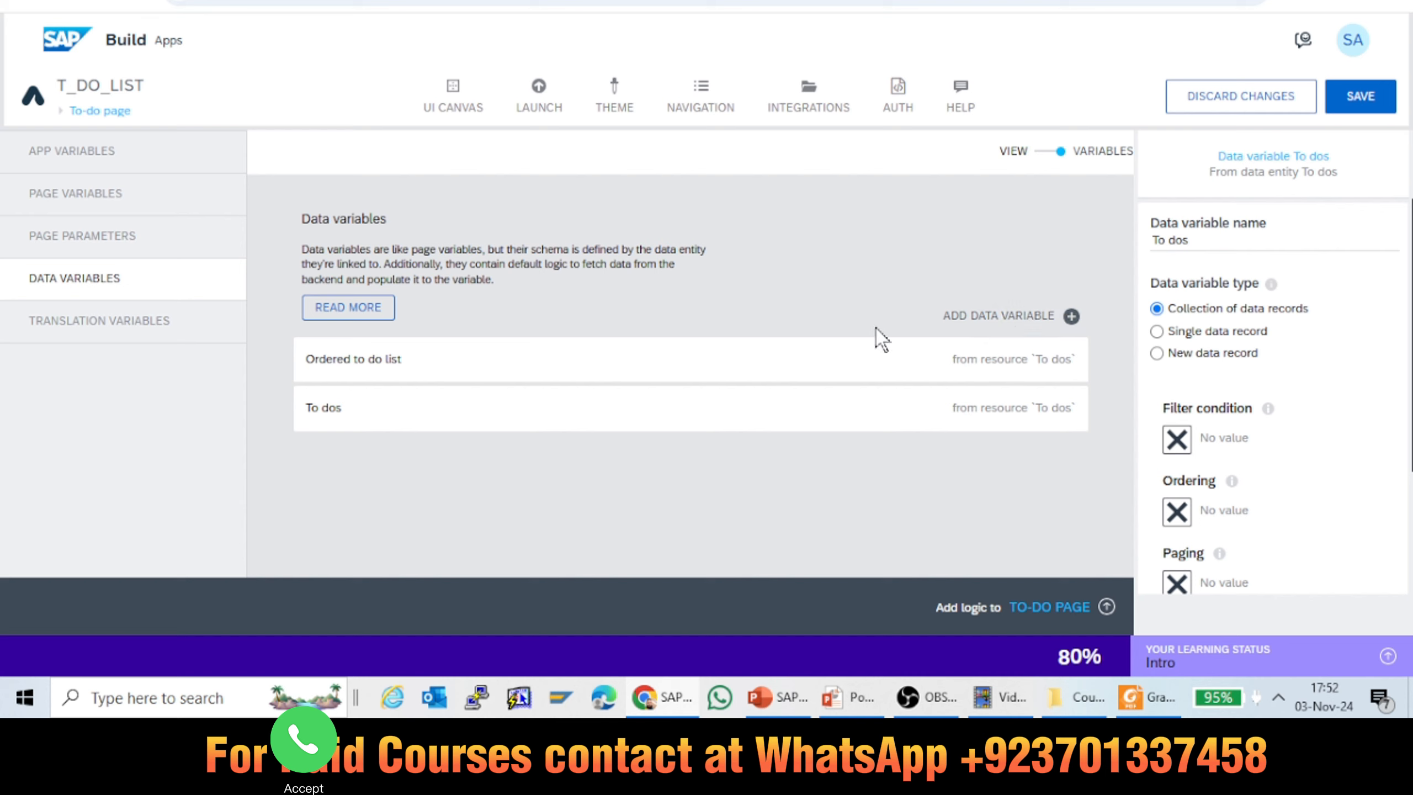
Step: Add a data variable from the To dos entity and compare its variable types, keeping Collection of data records
click(998, 318)
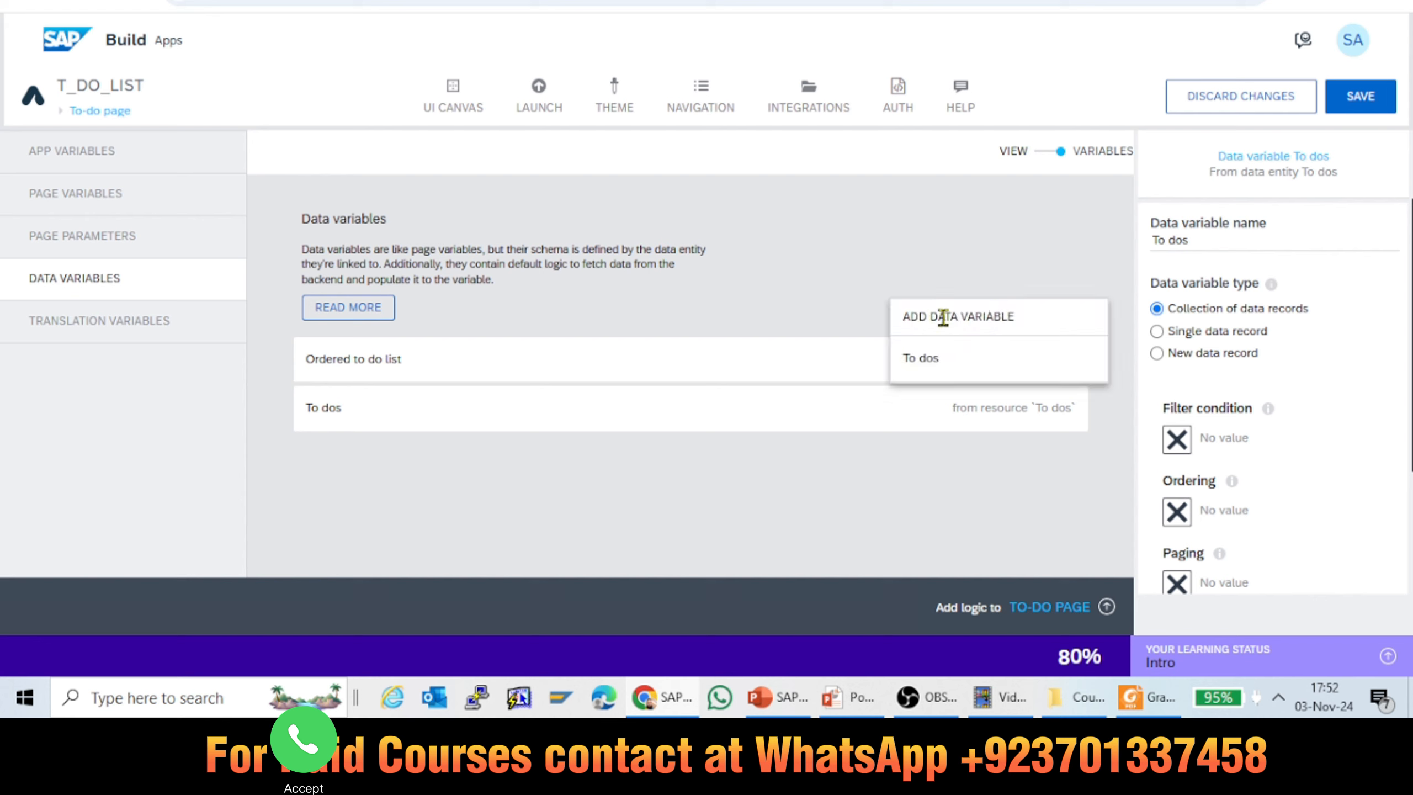
click(929, 360)
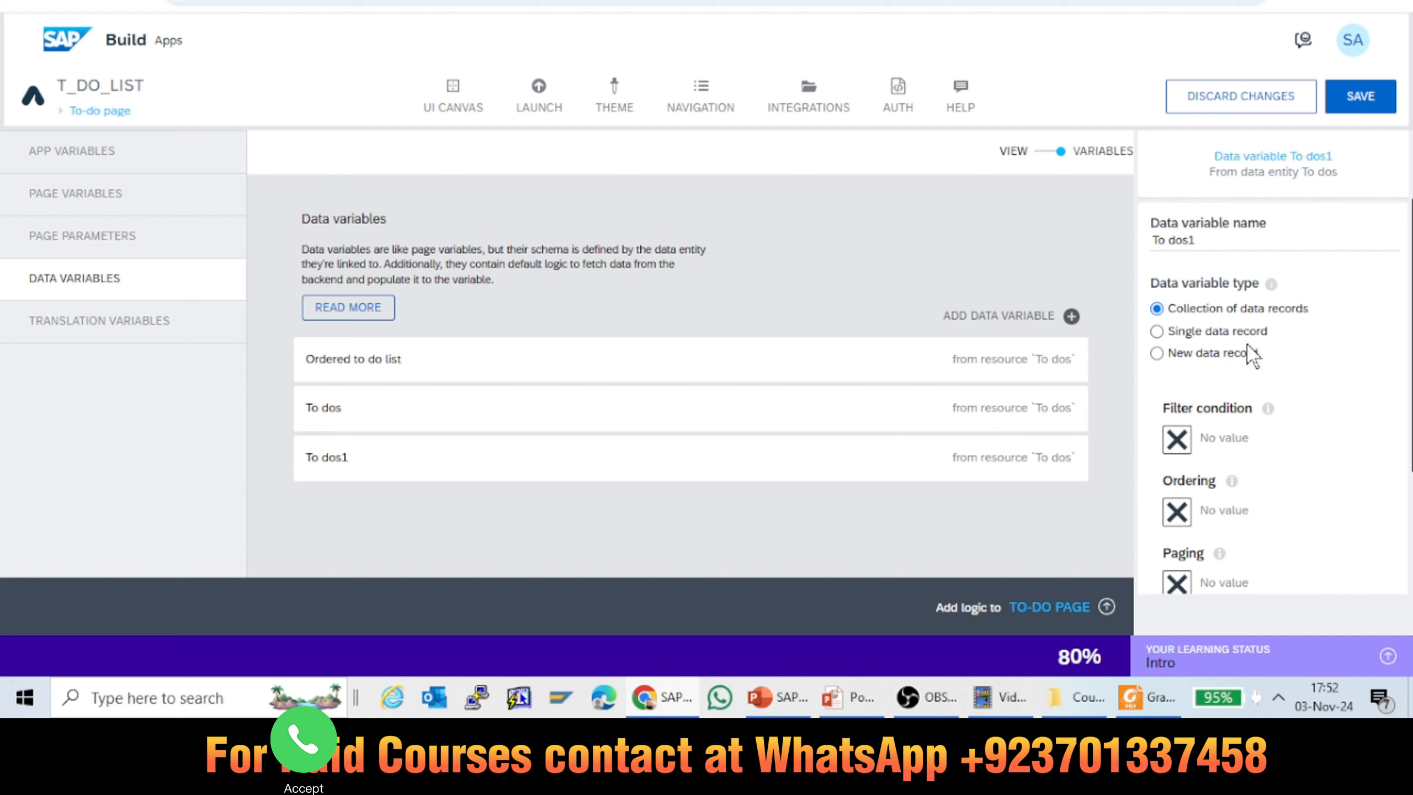
click(1191, 361)
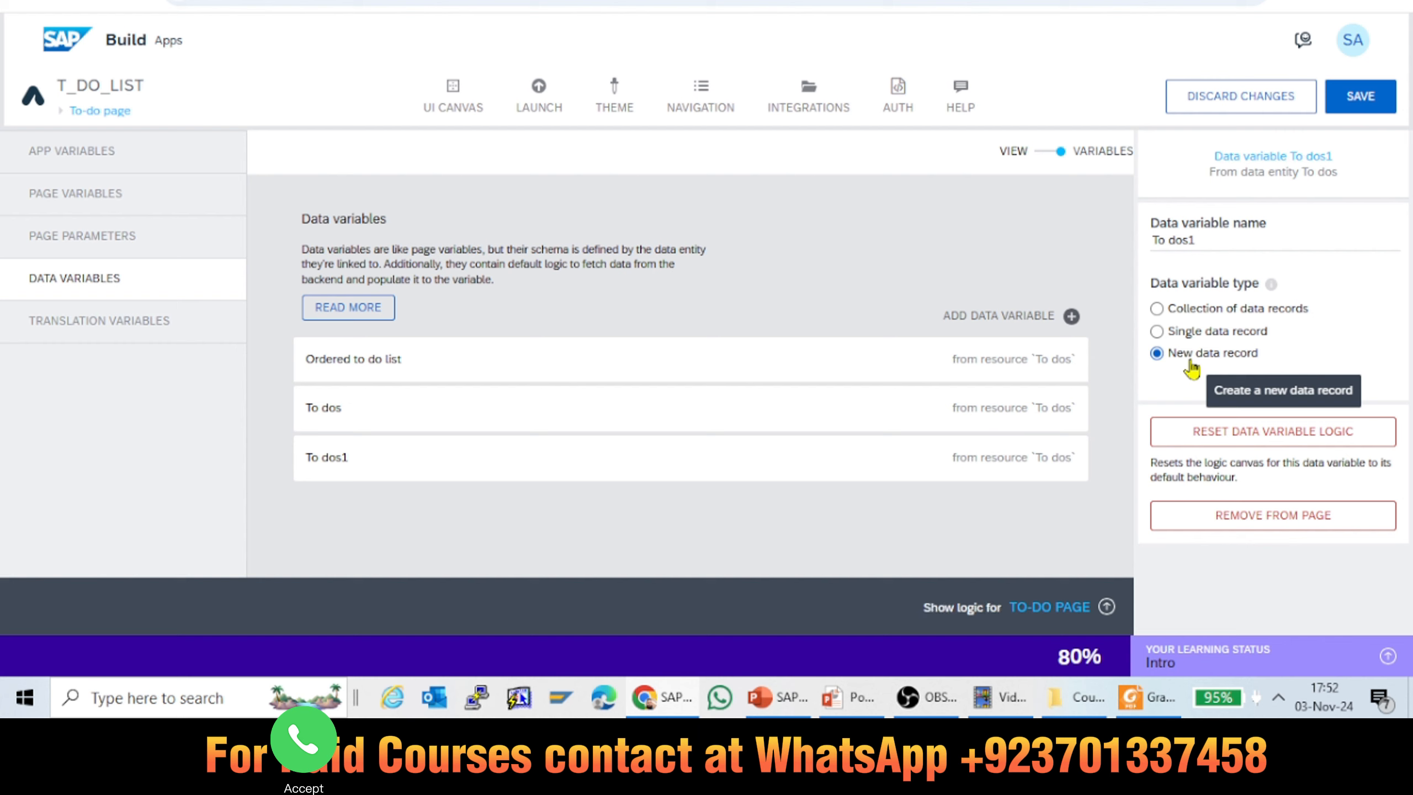
click(1187, 319)
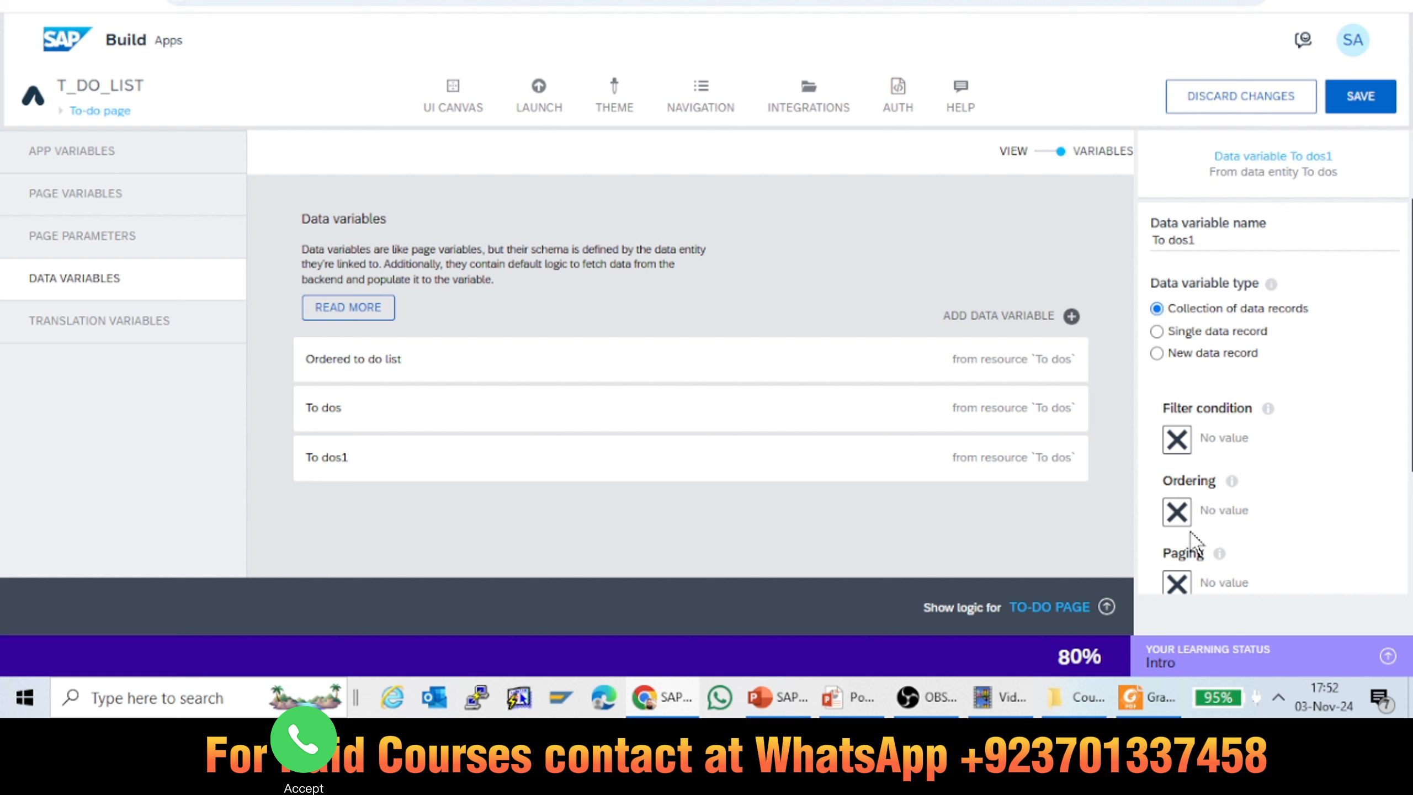
click(1216, 332)
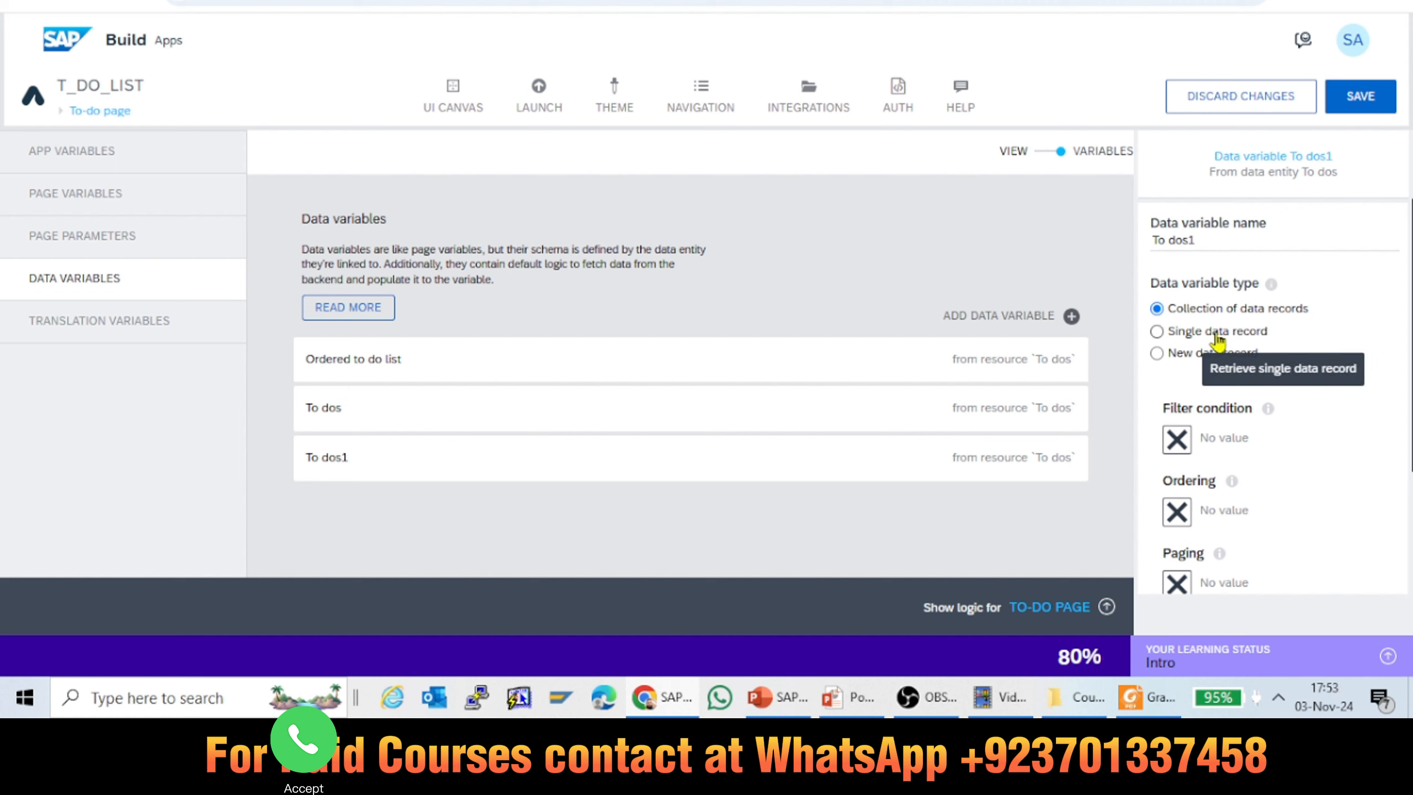
click(1185, 354)
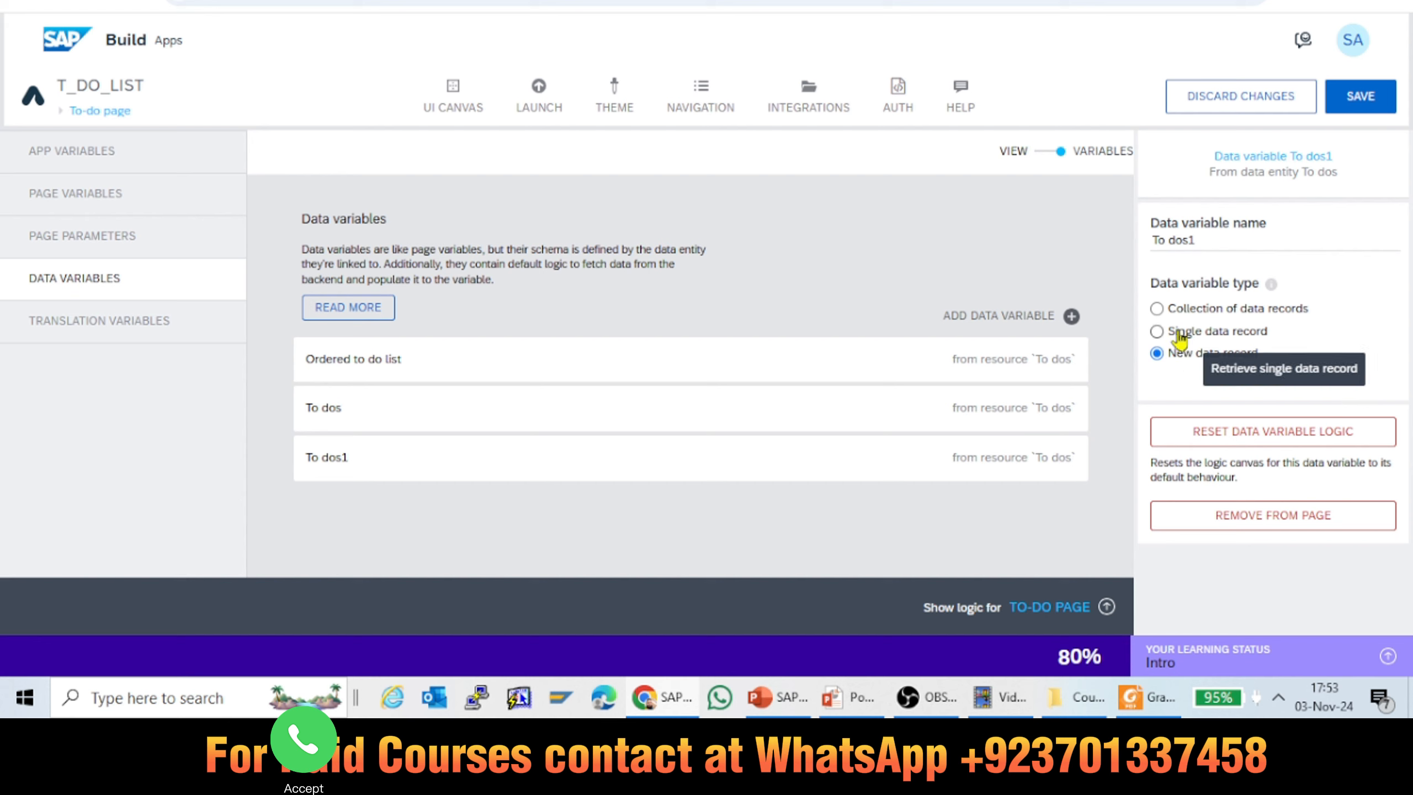
click(1179, 334)
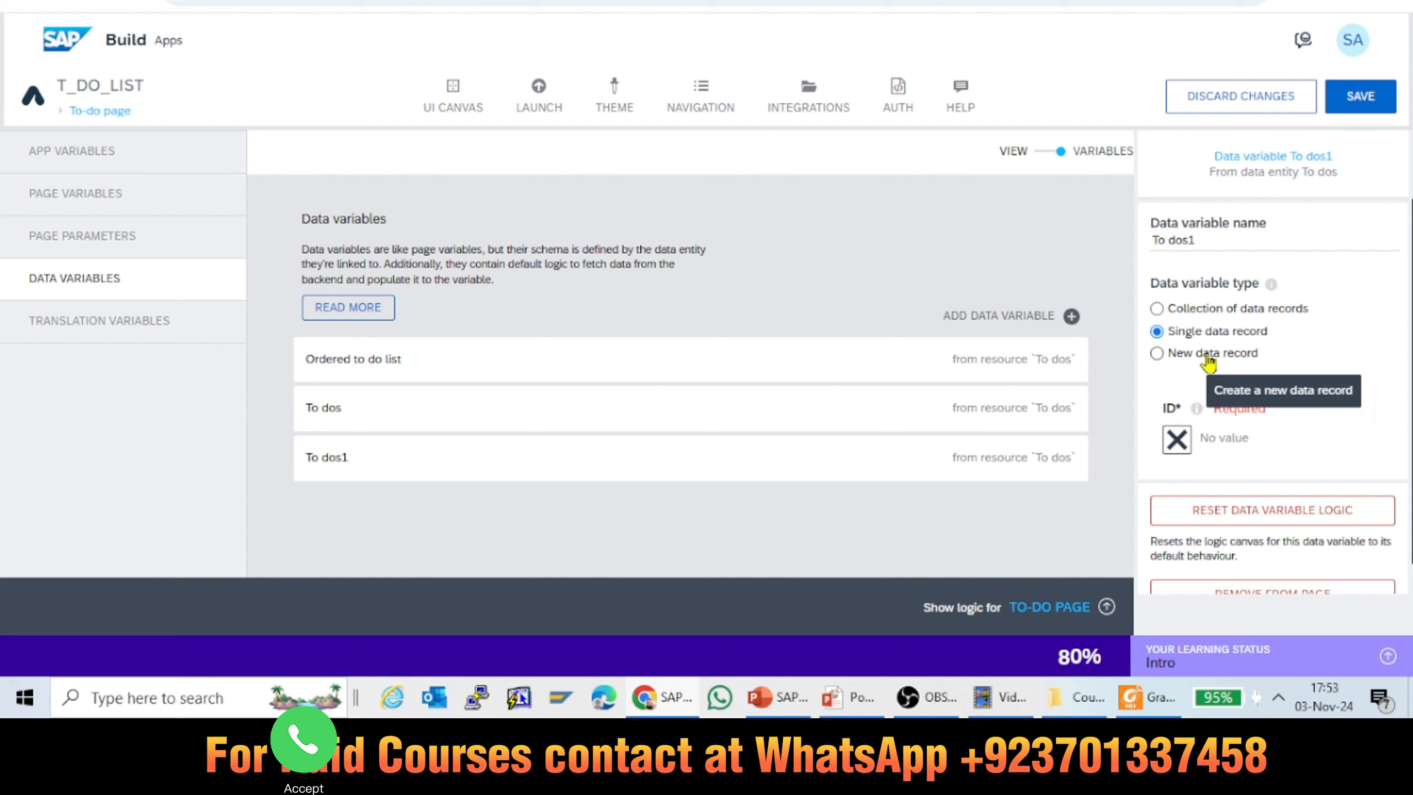
click(1182, 365)
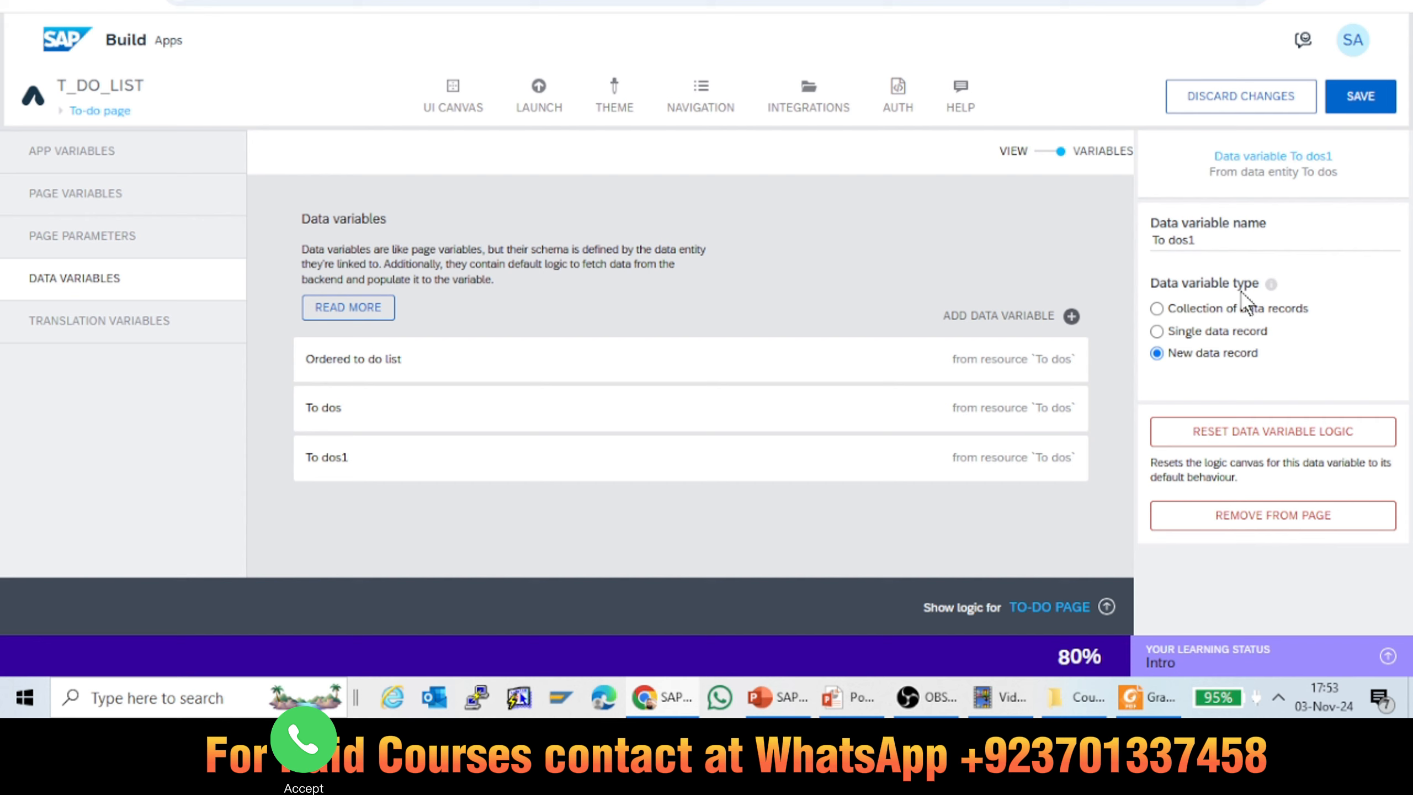
click(1189, 320)
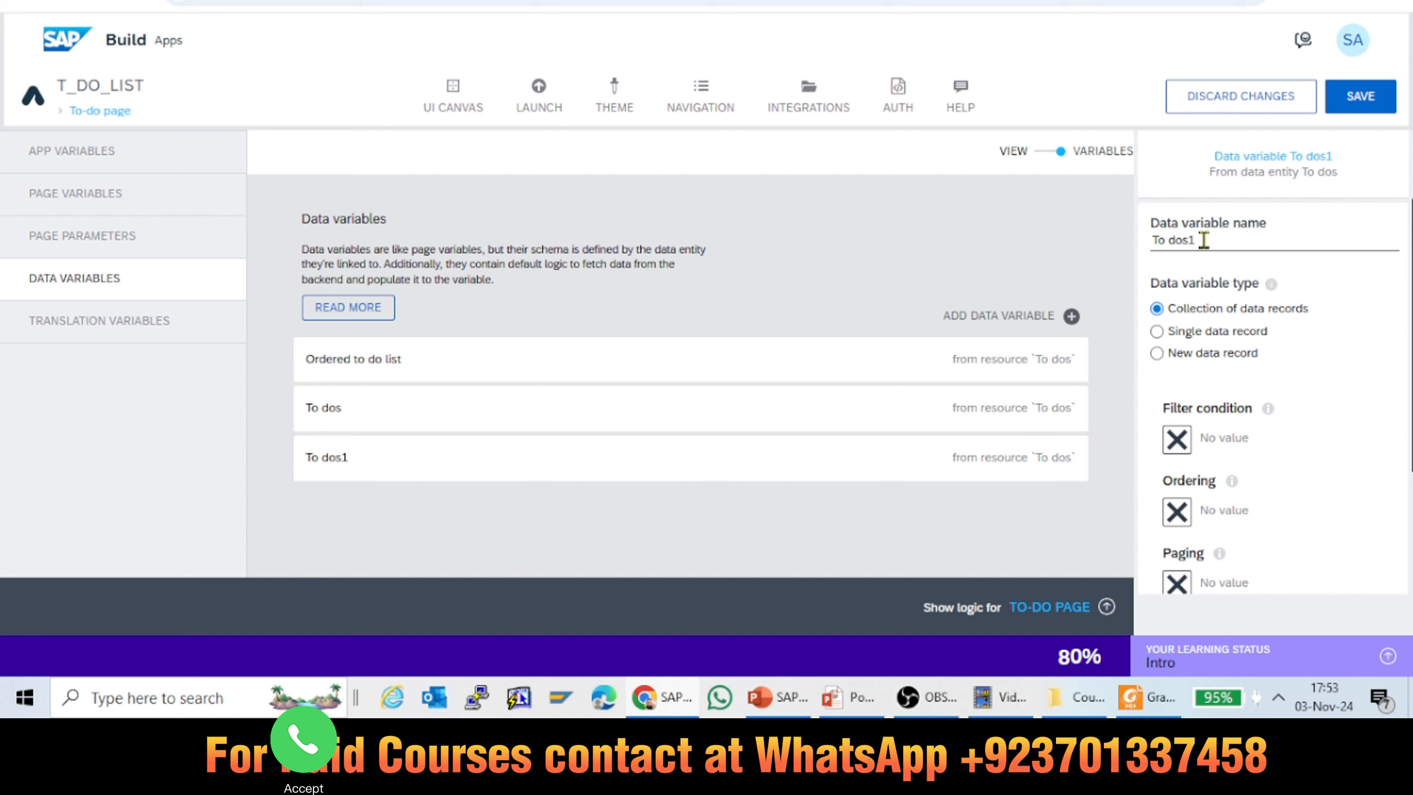
Step: Rename the added data variable as FetchTodos and save the app
key(BackSpace)
key(BackSpace)
key(BackSpace)
key(BackSpace)
key(BackSpace)
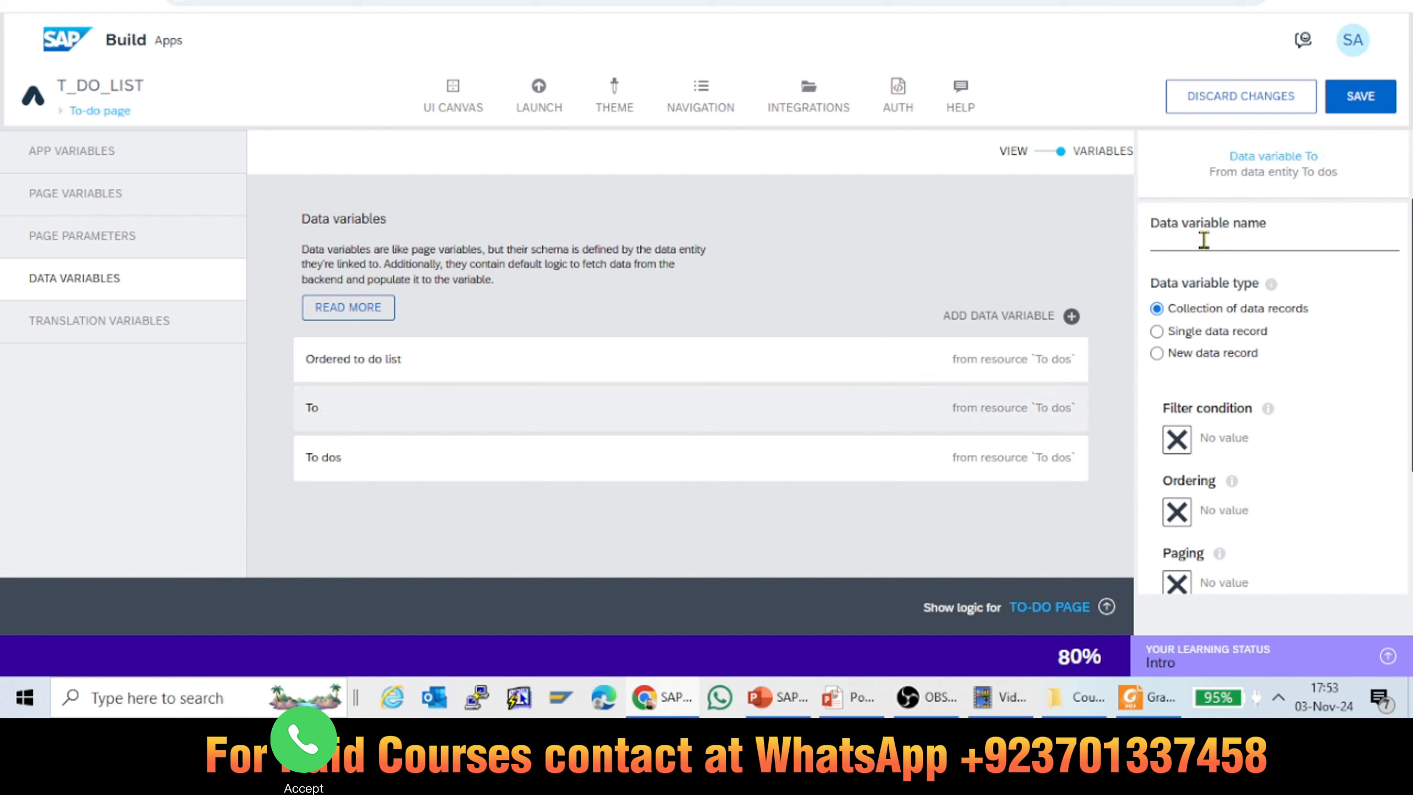
key(BackSpace)
key(BackSpace)
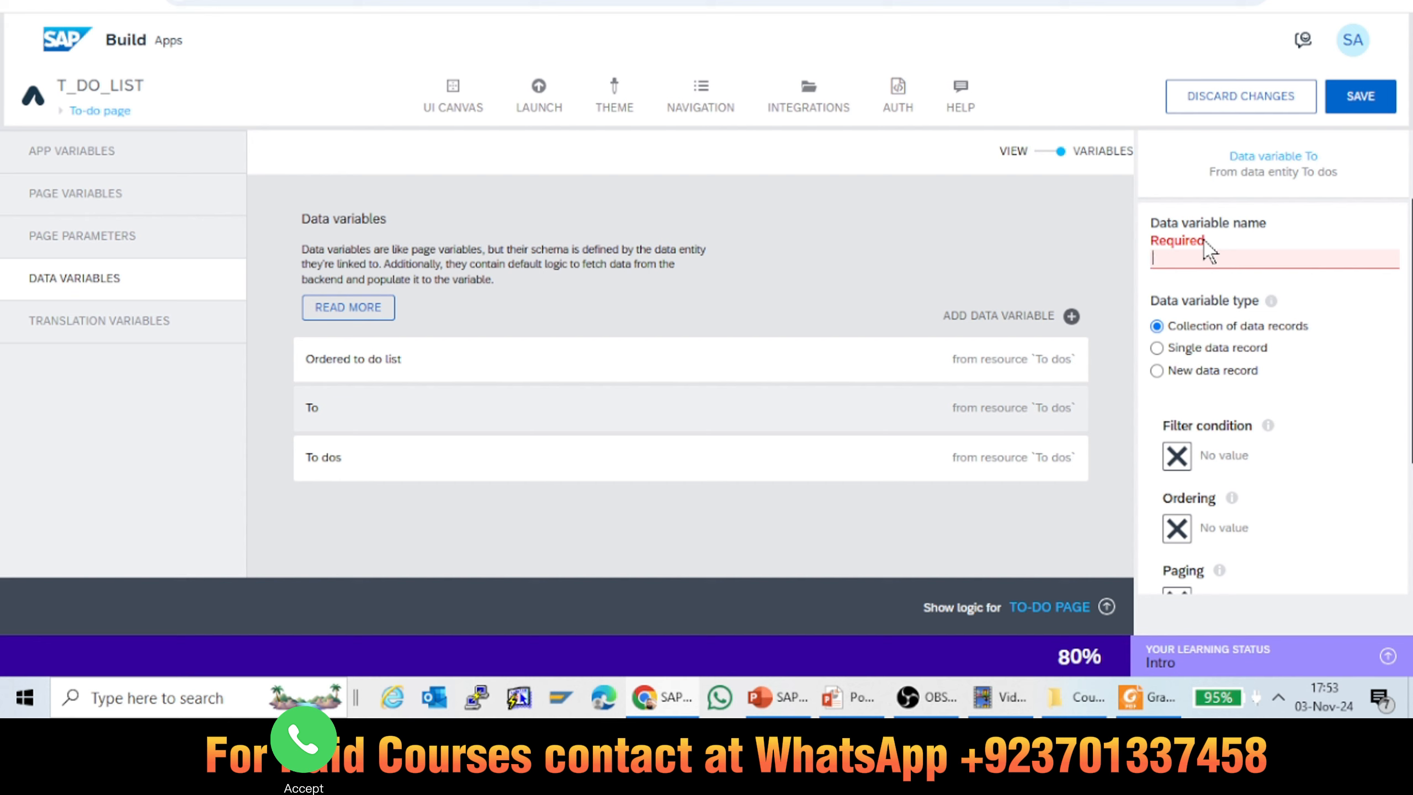
text(Fetc)
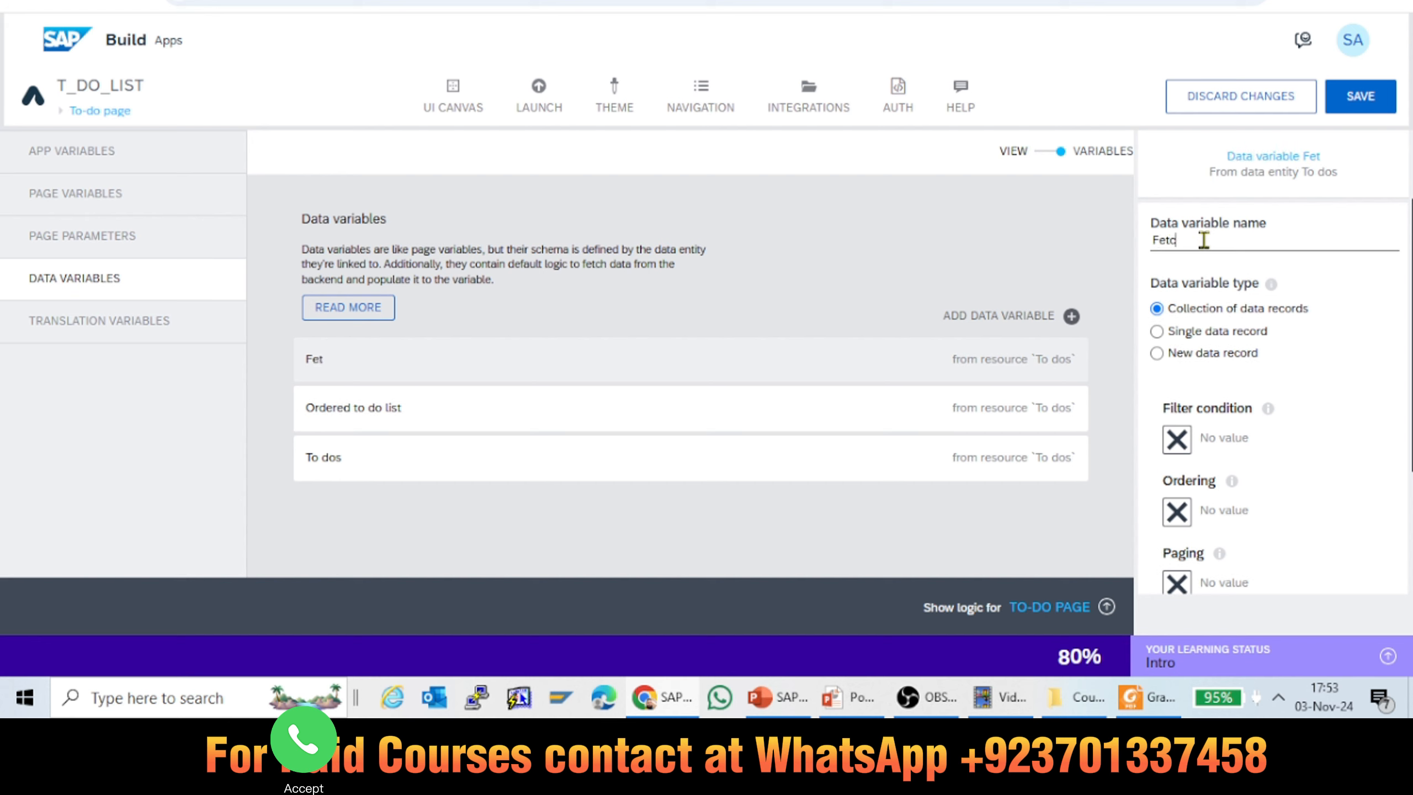
text(hTodos)
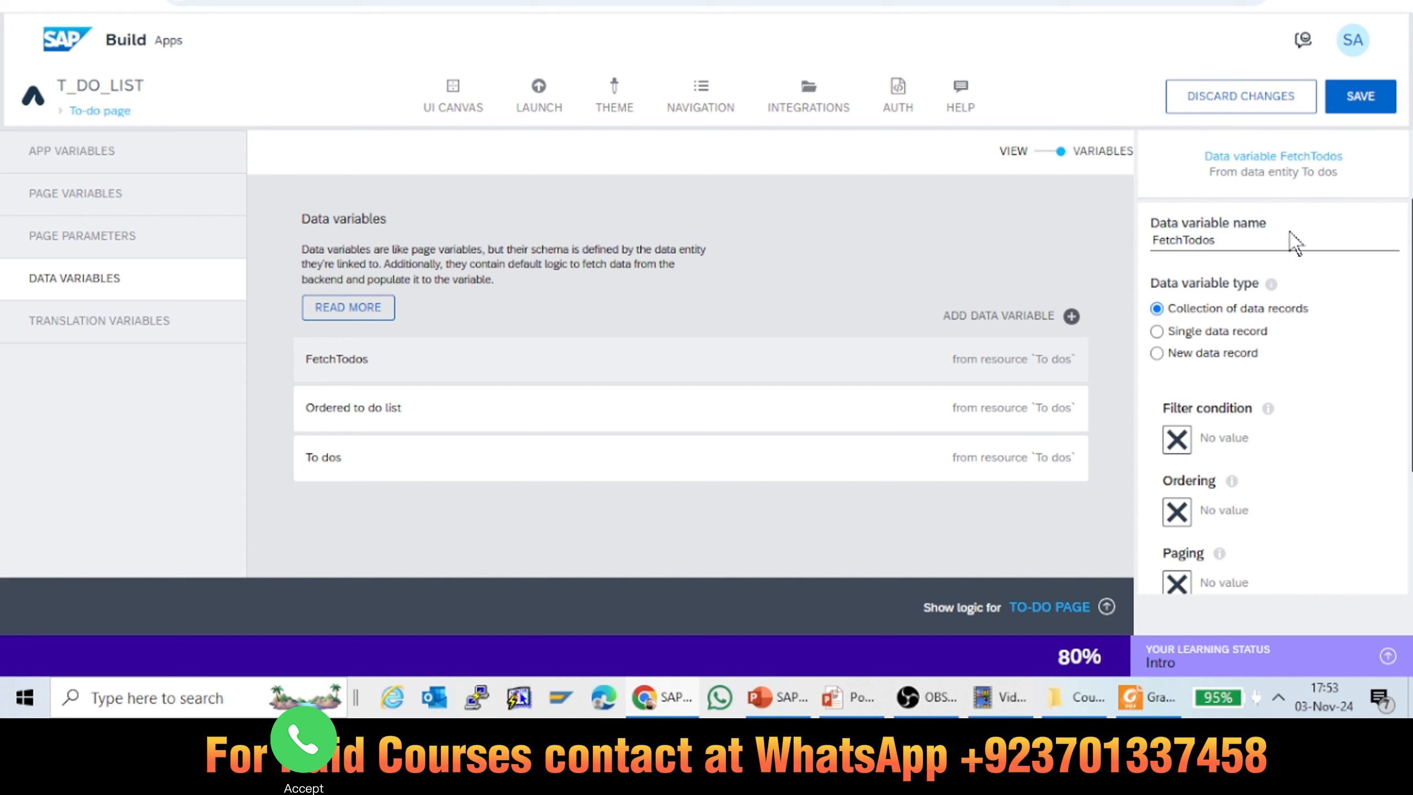
click(1367, 101)
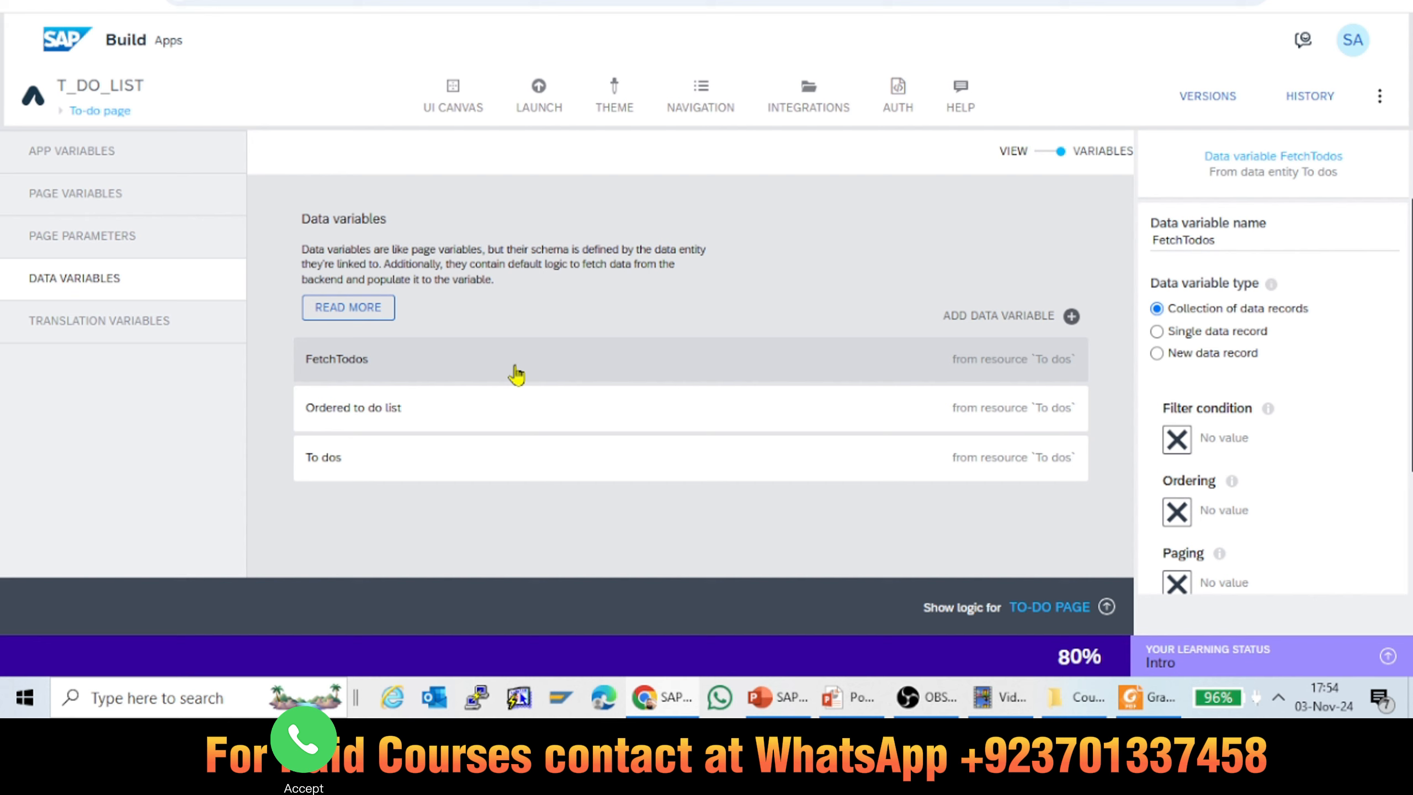
Step: Examine the logic flow of the FetchTodos data variable and the To-do page logic with Ordered to do list selected
click(1061, 612)
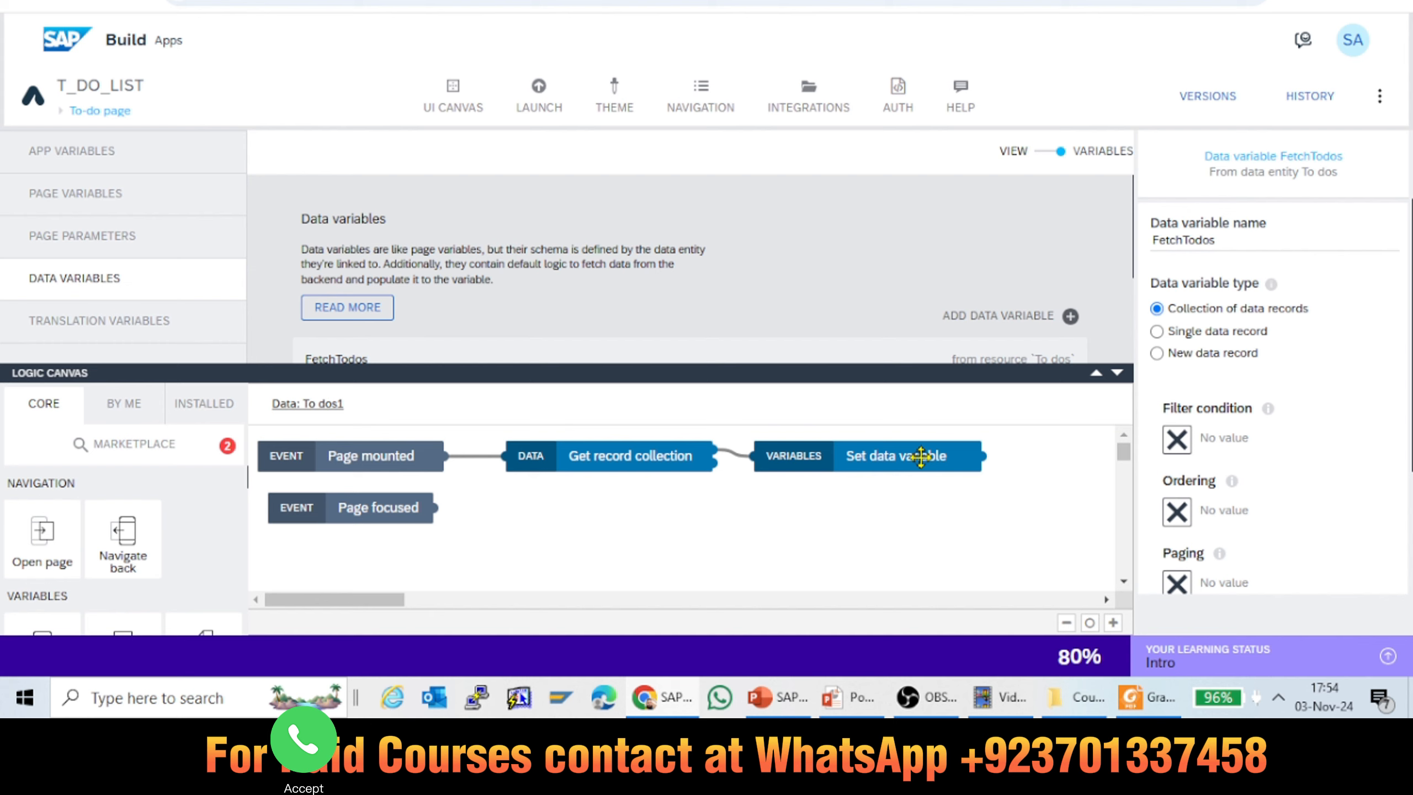
click(1117, 374)
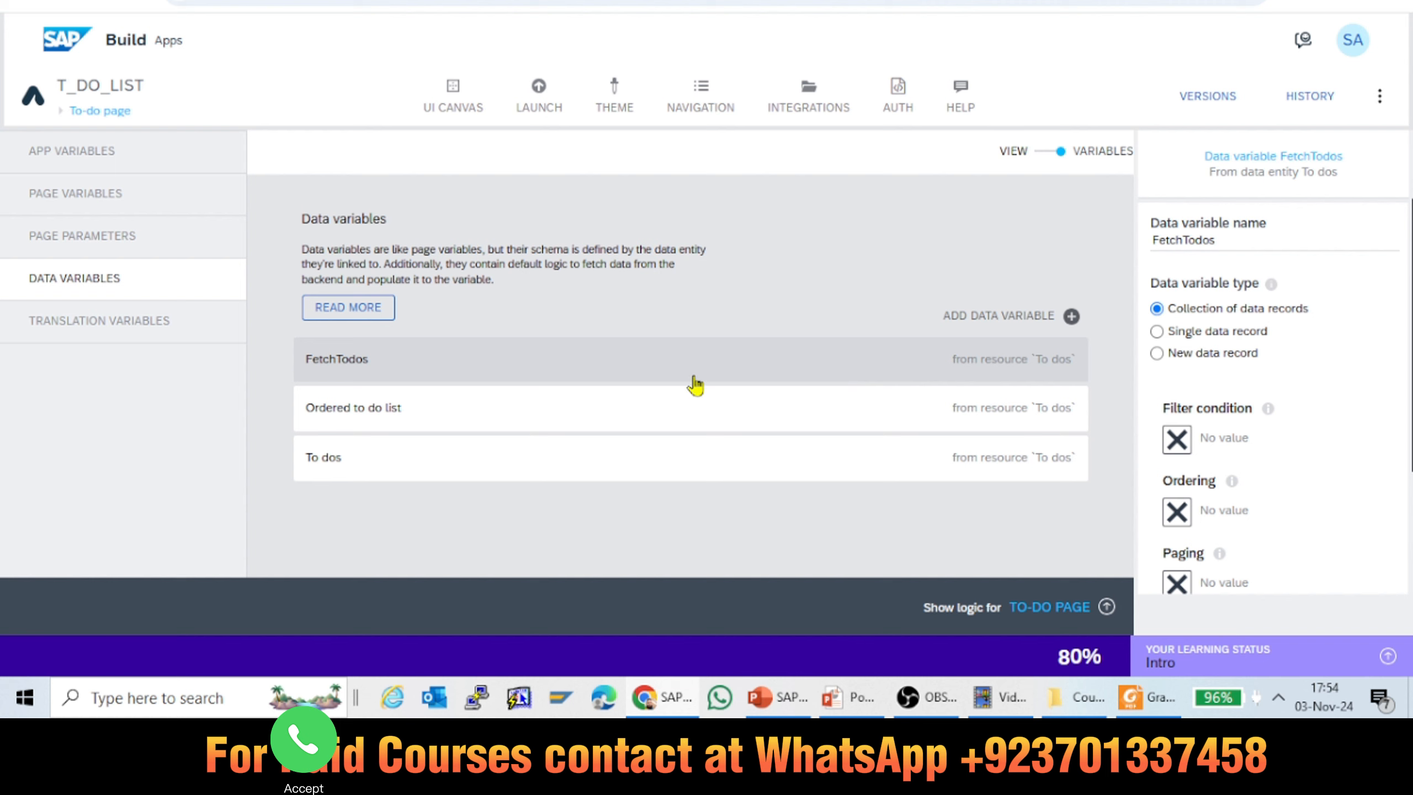
click(635, 420)
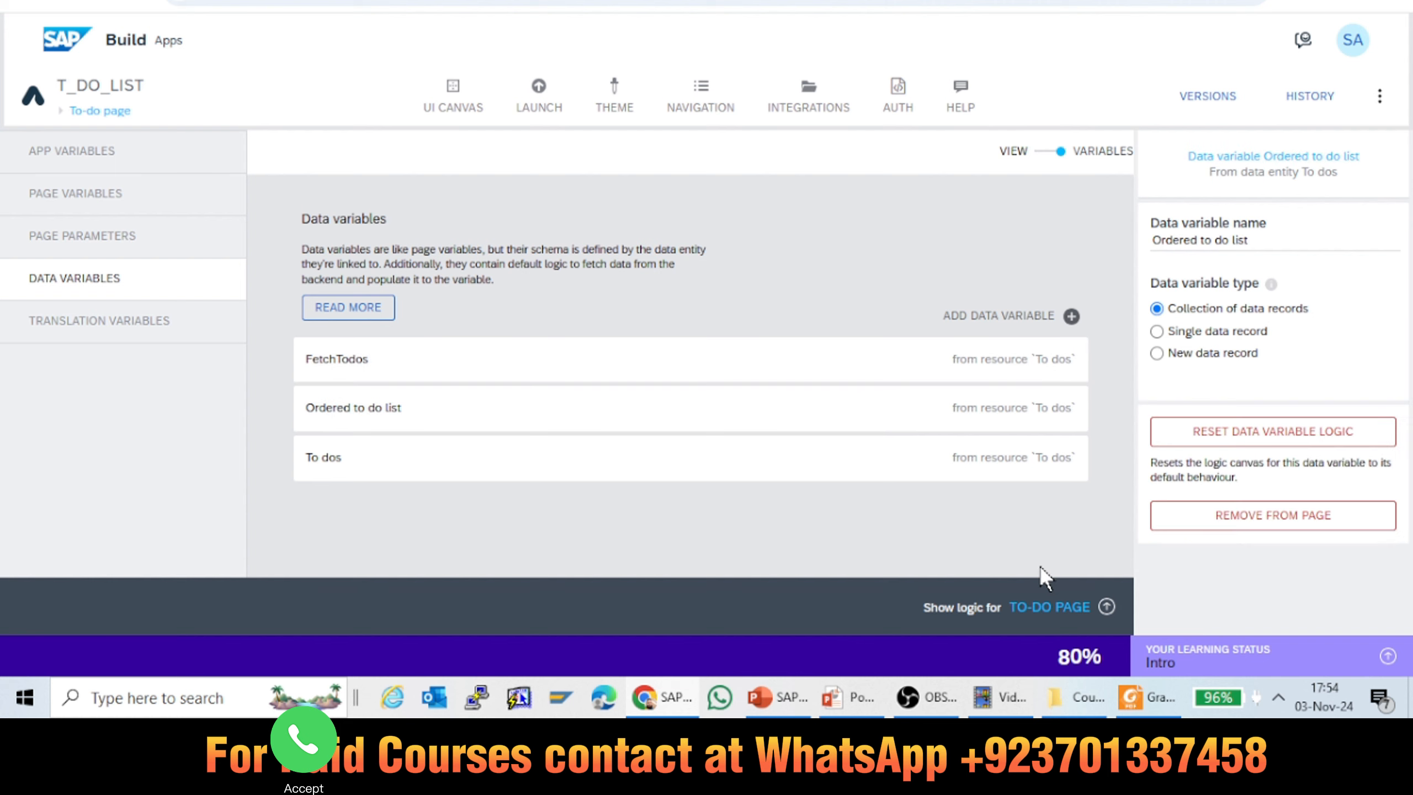
click(1049, 608)
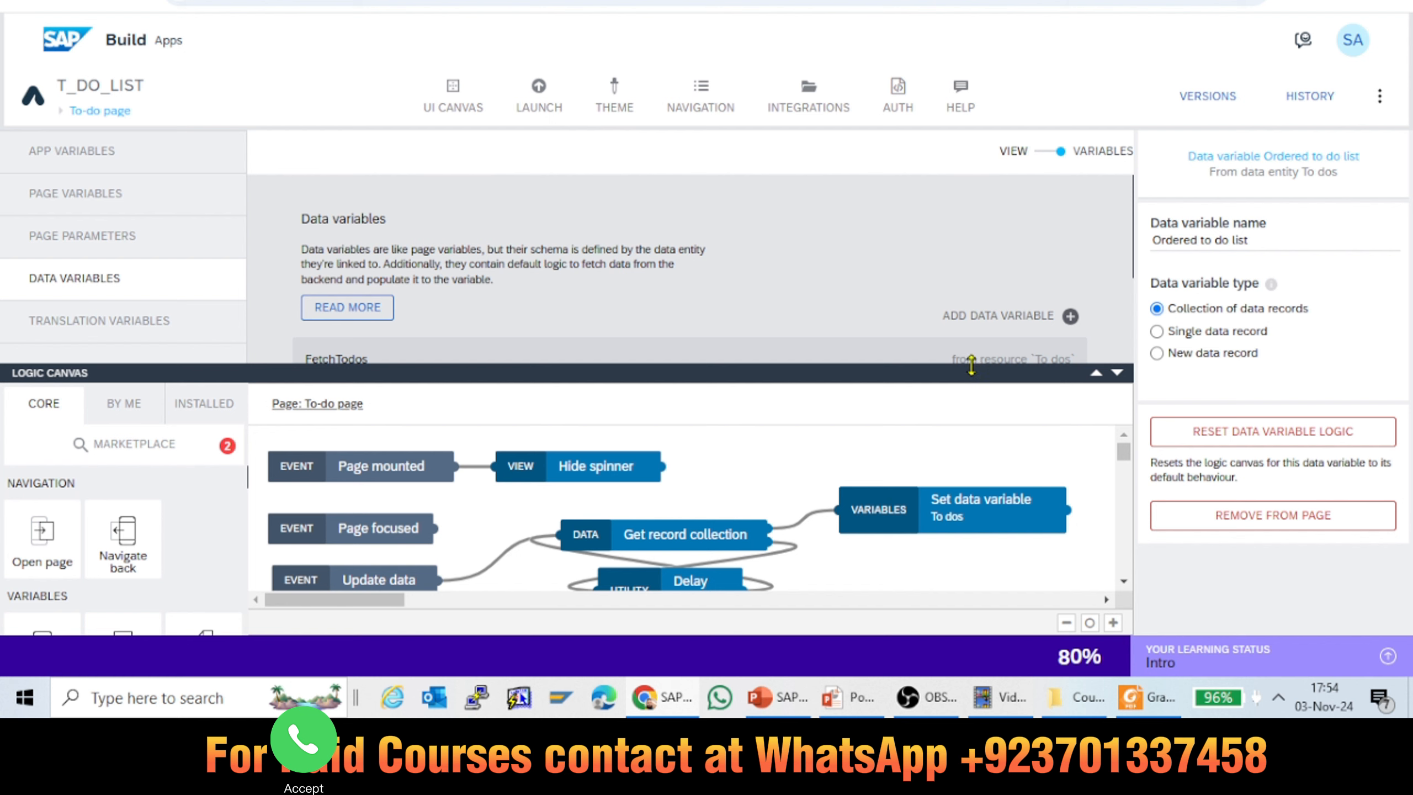
click(1097, 373)
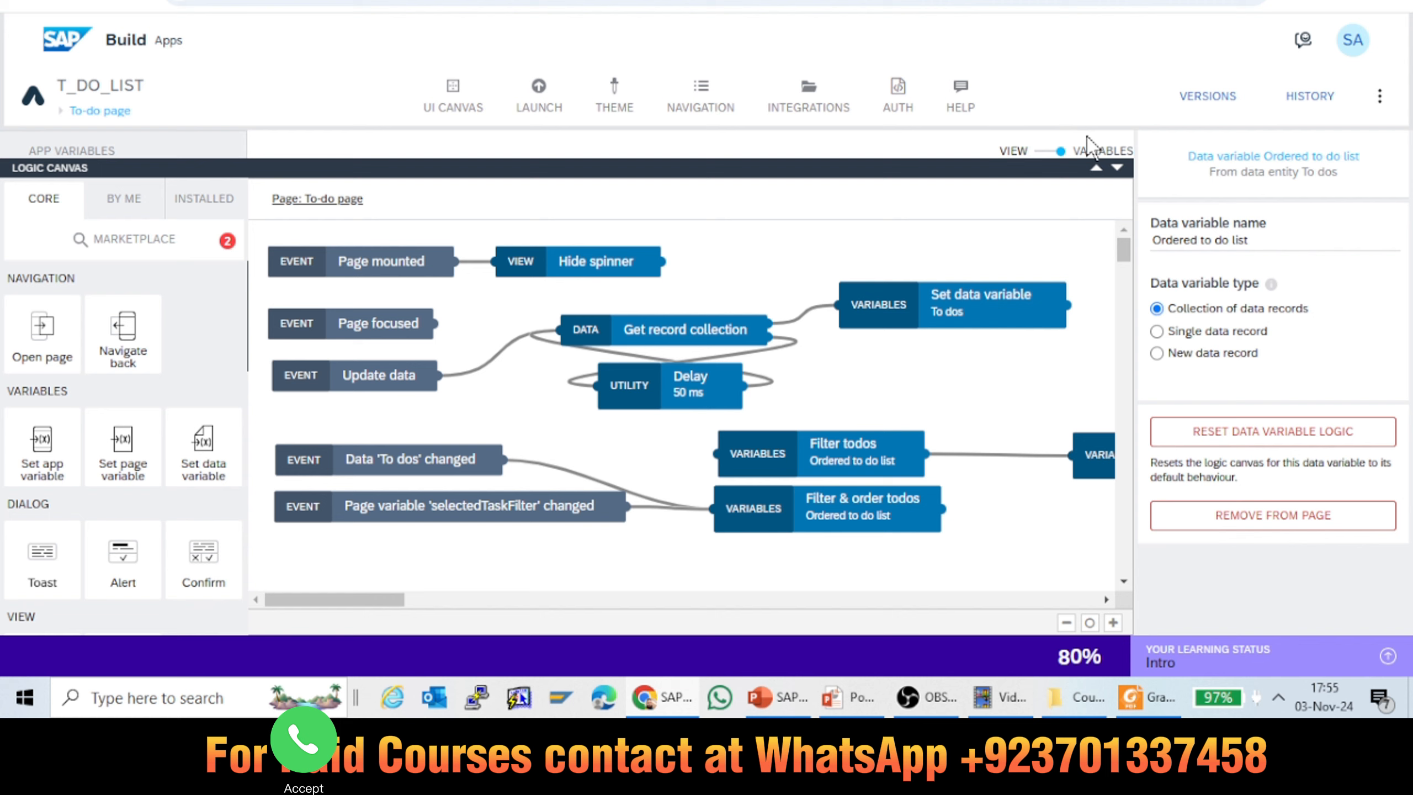
click(1118, 168)
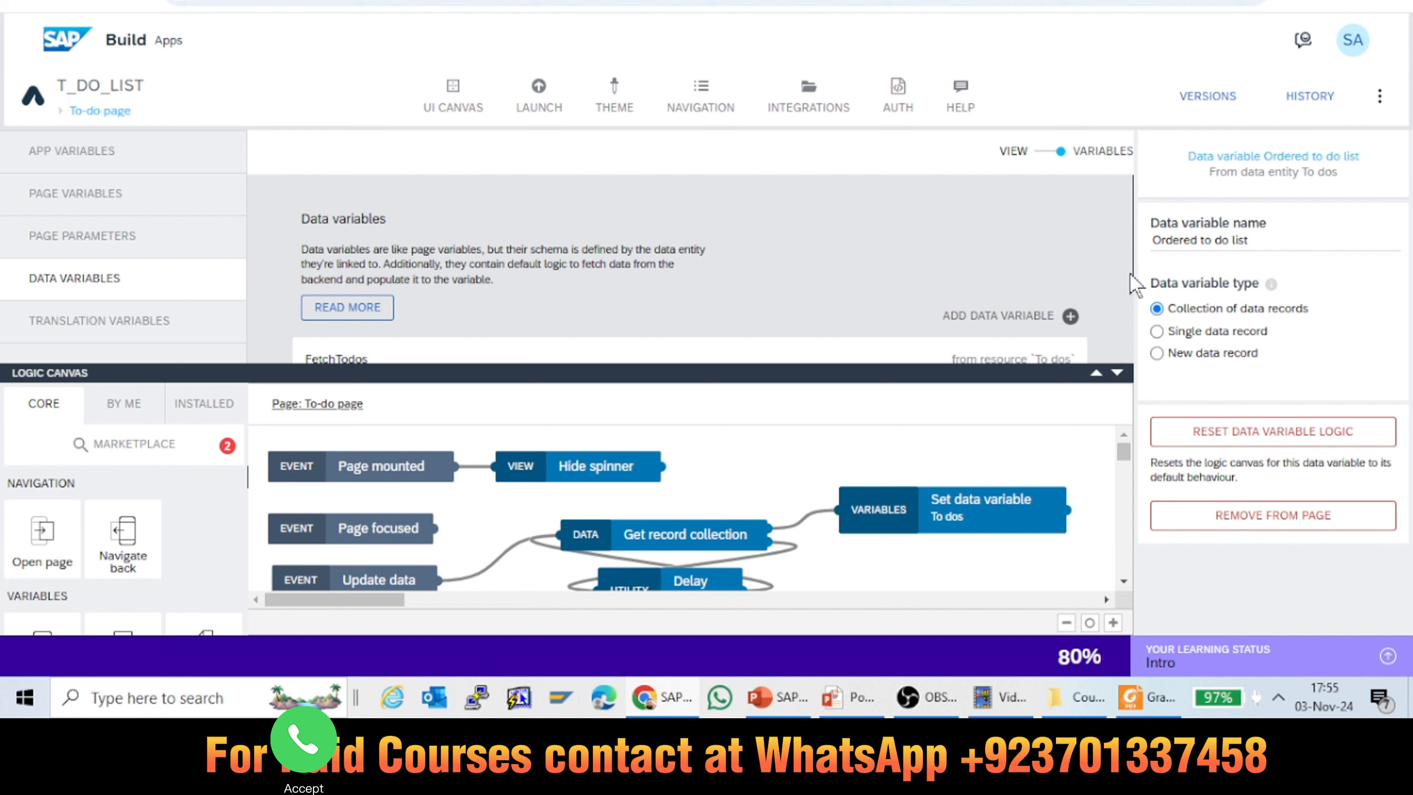
click(1118, 374)
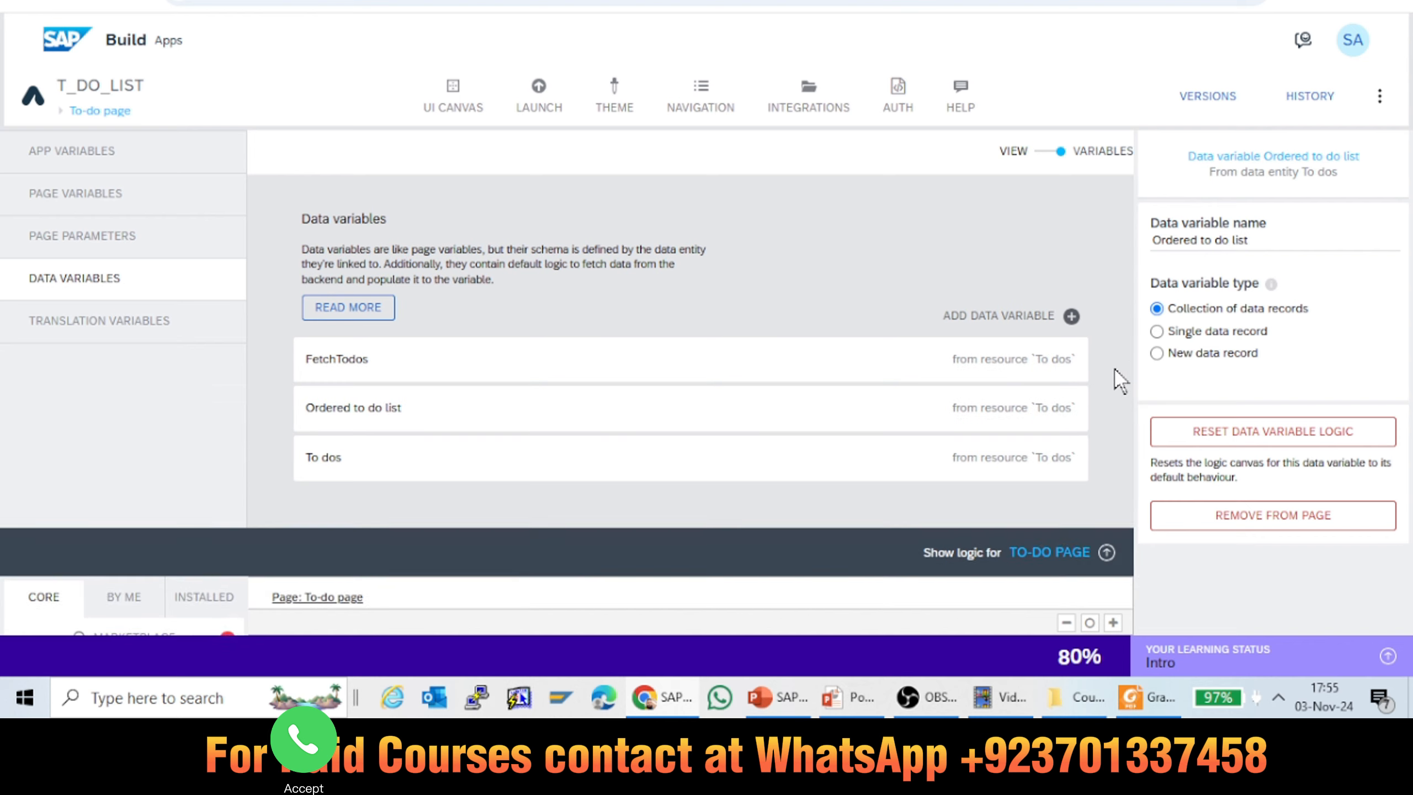